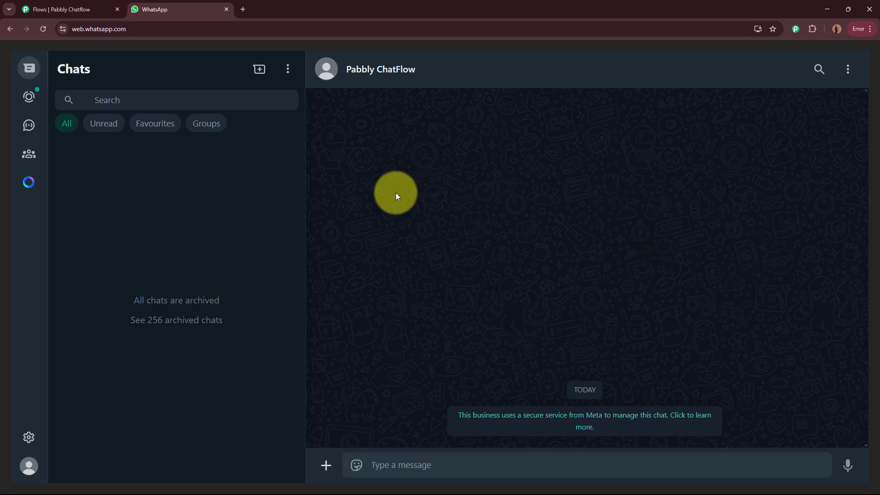
# Step: Switch to the Pabbly Chatflow tab showing the Kids Art Gallery Bot flow editor
pyautogui.hotkey('ctrl', 'shift', 'Tab')
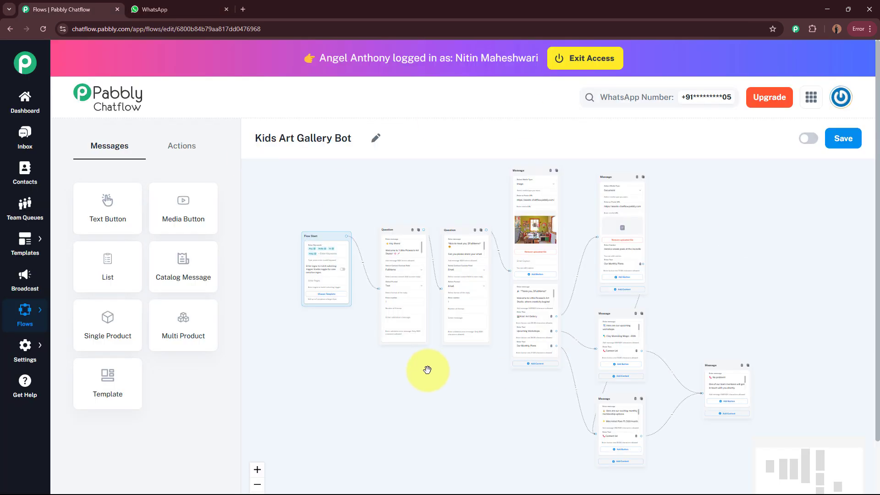
# Step: In the WhatsApp chat, send Hey to the bot
pyautogui.click(183, 9)
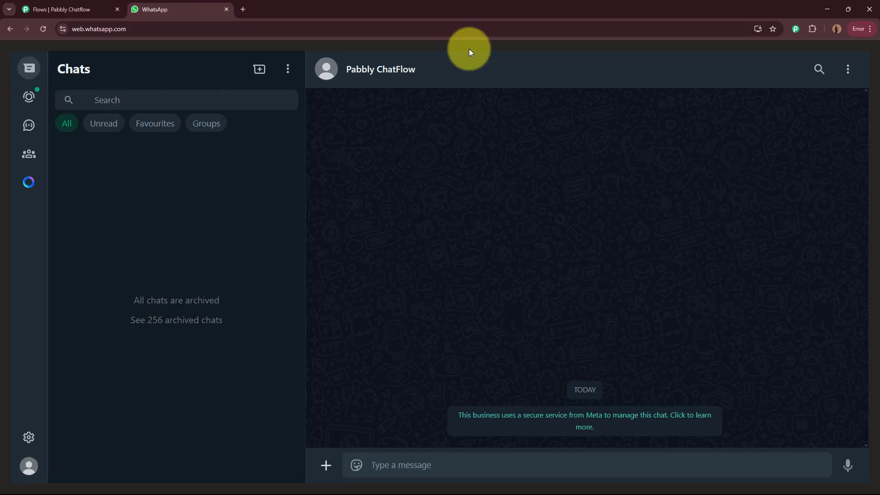
pyautogui.click(447, 460)
pyautogui.write('He')
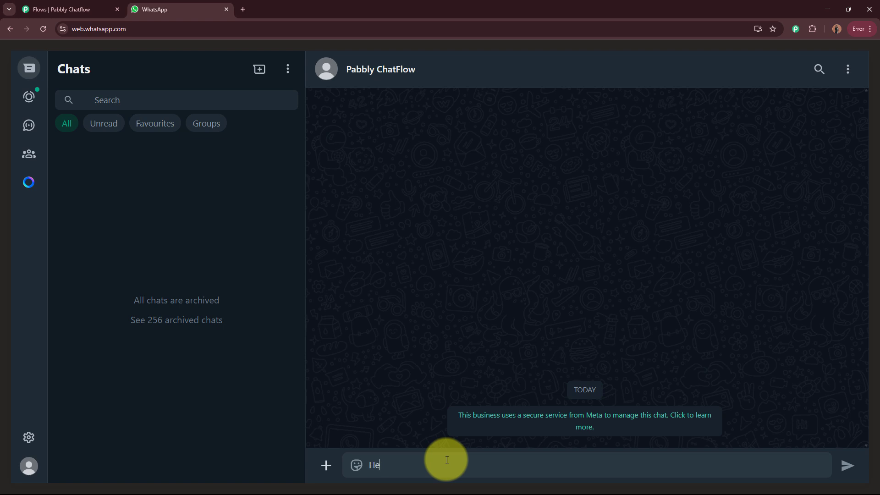
pyautogui.write('y')
pyautogui.press('Return')
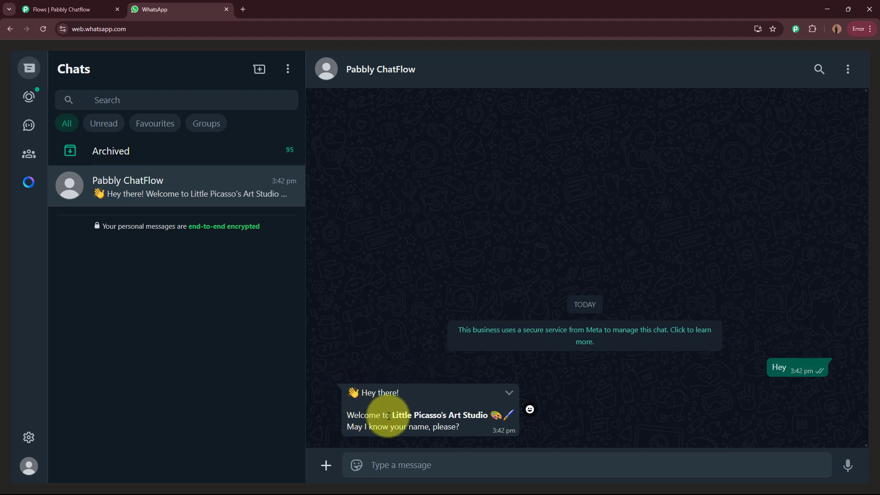
# Step: Answer the bot's name question with Test User
pyautogui.moveTo(353, 415); pyautogui.dragTo(488, 416)
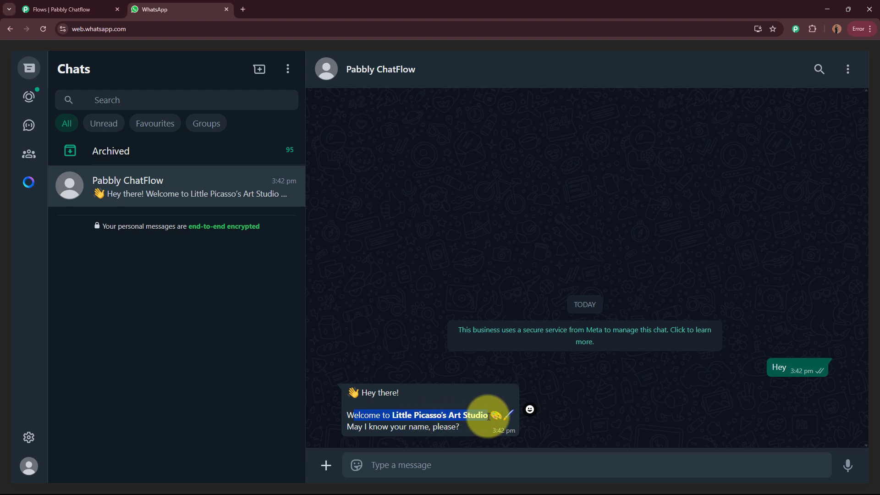
pyautogui.click(389, 416)
pyautogui.moveTo(390, 416); pyautogui.dragTo(486, 416)
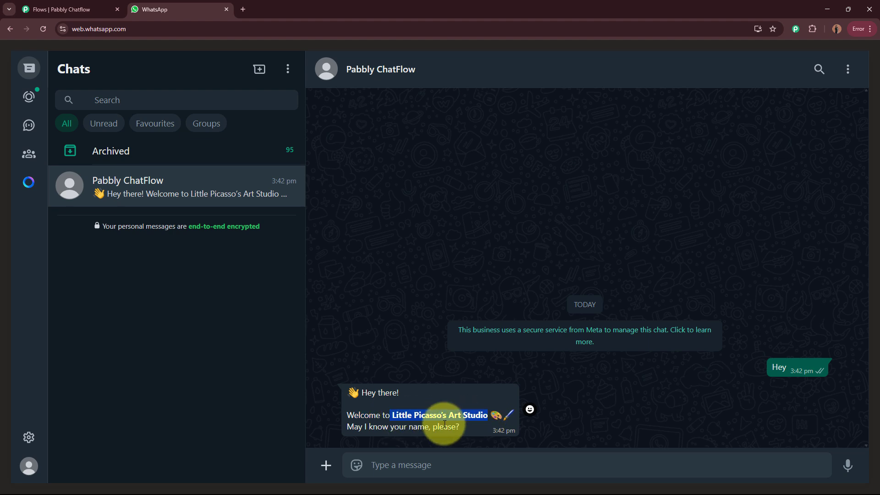
pyautogui.moveTo(353, 427); pyautogui.dragTo(460, 430)
pyautogui.click(445, 463)
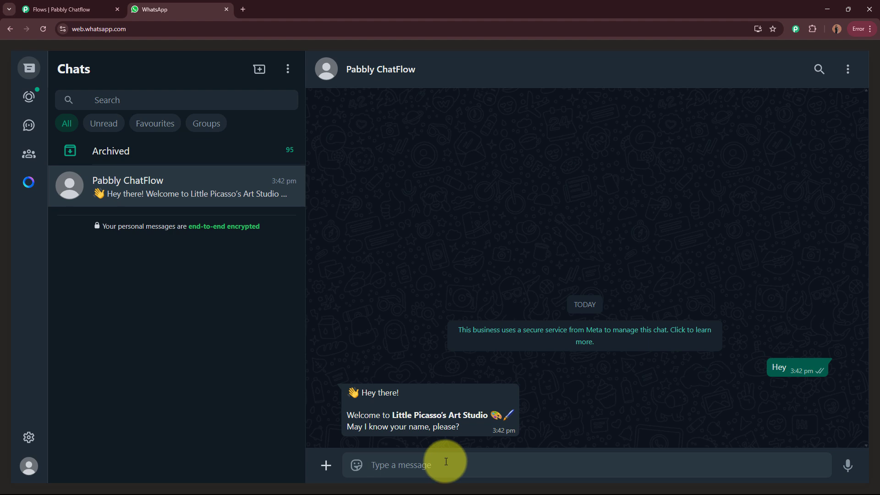
pyautogui.write('Test User')
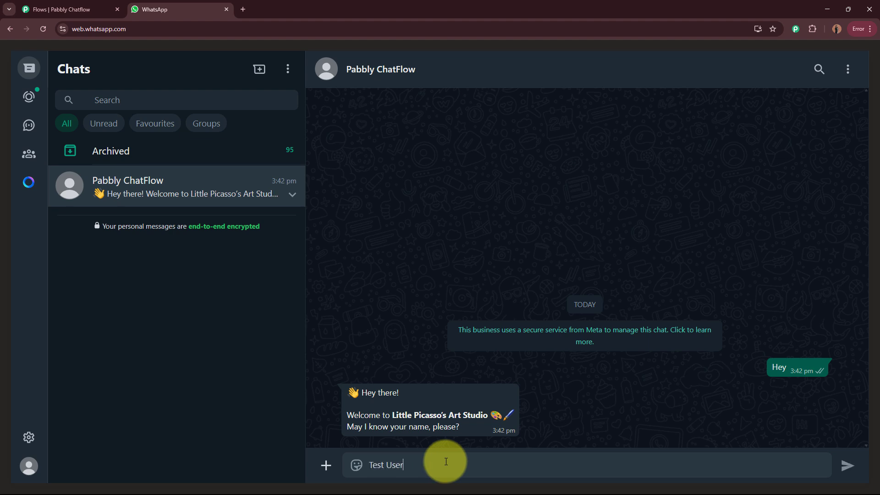
pyautogui.press('Return')
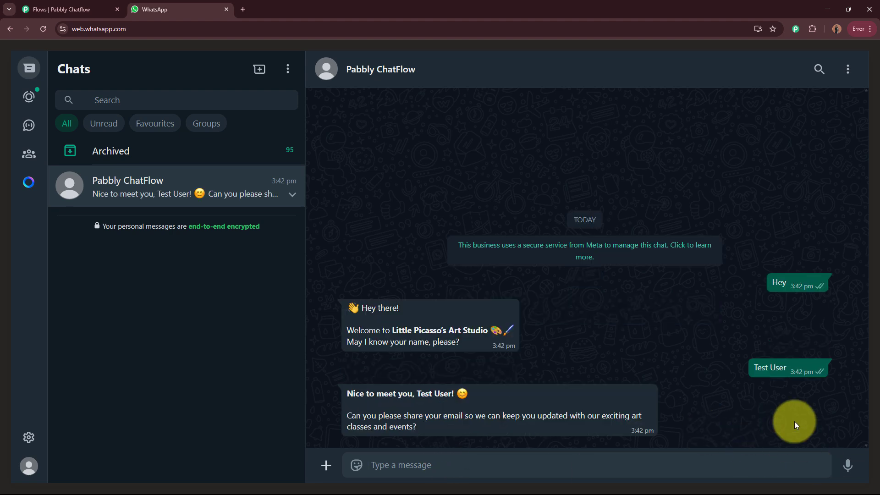
# Step: Answer the bot's email request with the test email address
pyautogui.moveTo(348, 393); pyautogui.dragTo(471, 393)
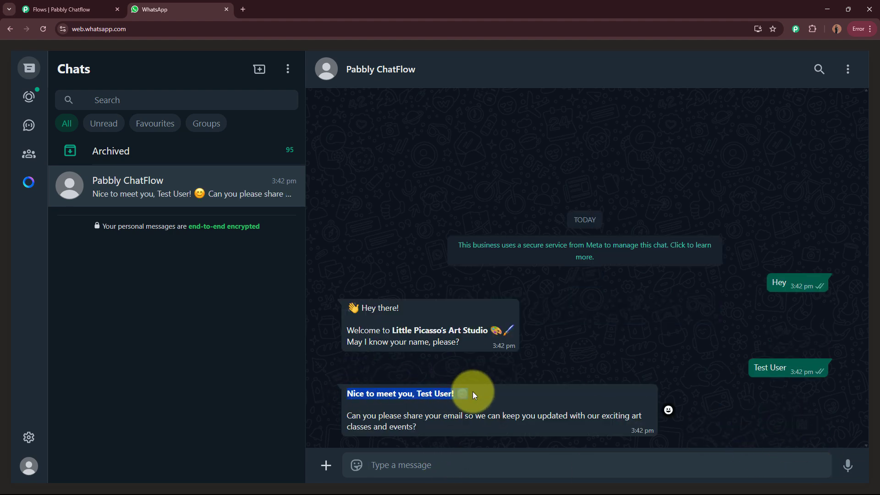
pyautogui.moveTo(348, 416); pyautogui.dragTo(450, 432)
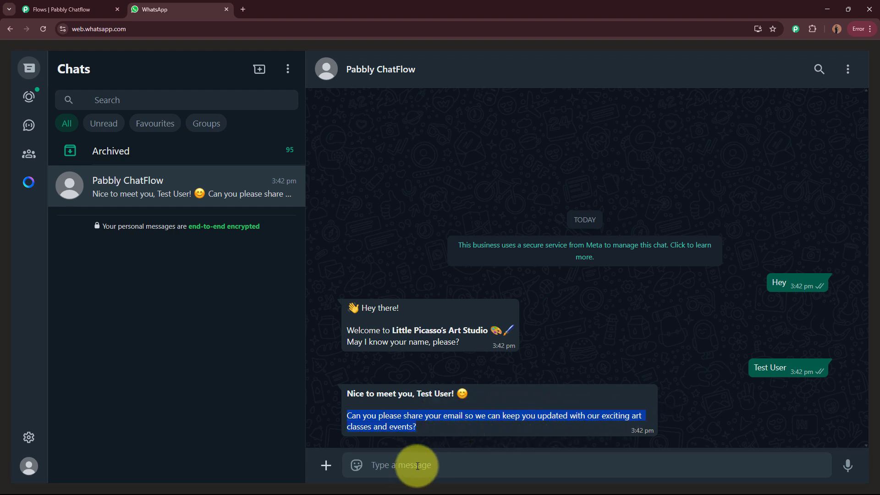
pyautogui.click(453, 428)
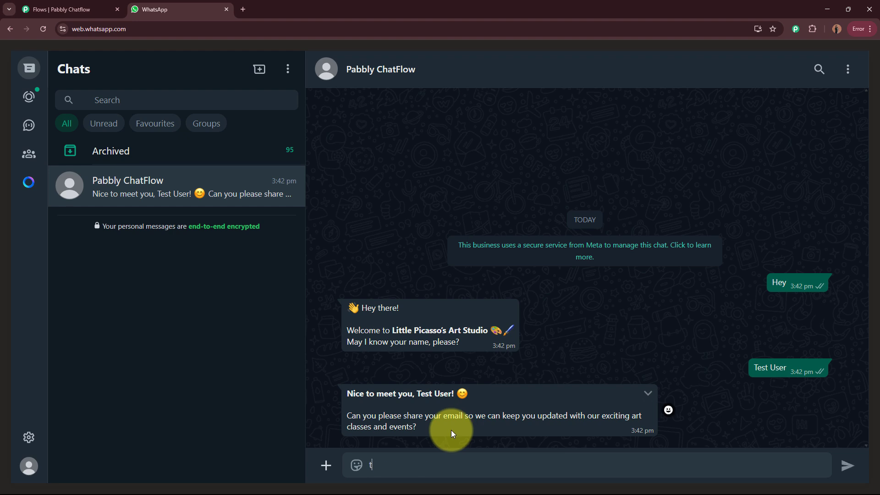
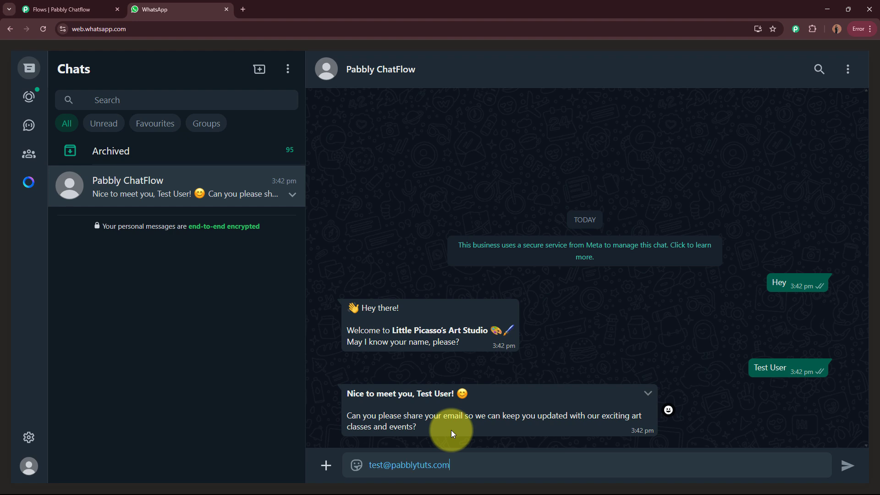
pyautogui.press('Return')
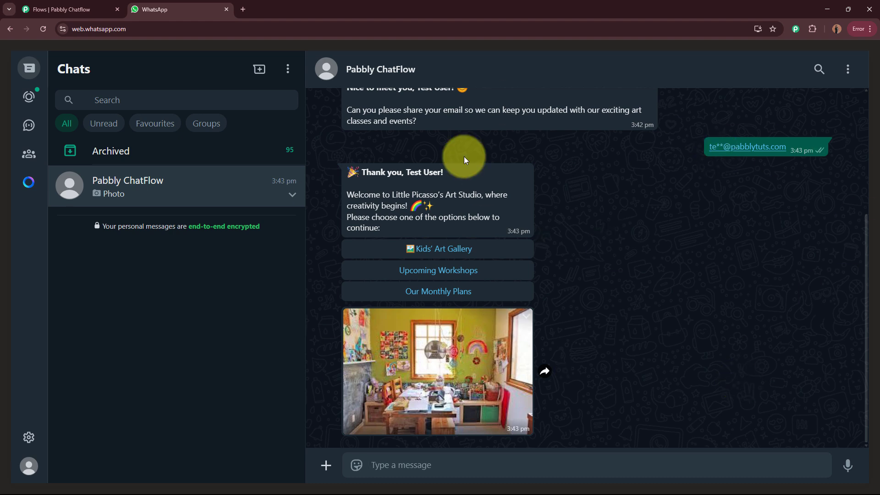
# Step: Pick the Kids' Art Gallery option from the bot's welcome menu
pyautogui.moveTo(348, 172); pyautogui.dragTo(445, 172)
pyautogui.moveTo(351, 194); pyautogui.dragTo(439, 232)
pyautogui.click(439, 232)
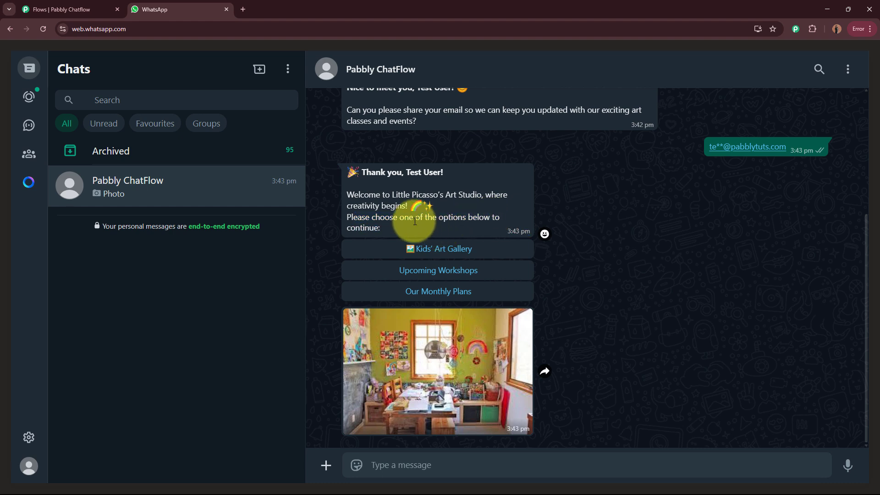
pyautogui.click(456, 258)
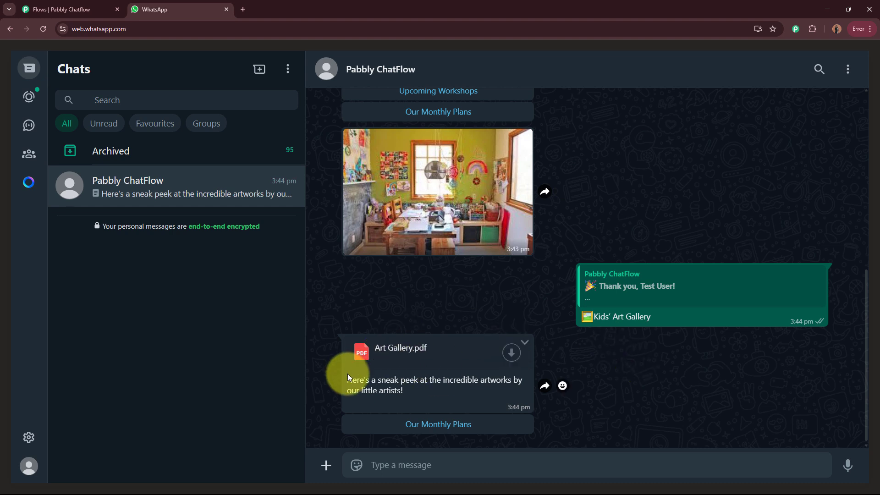
# Step: Download Art Gallery.pdf, scroll through it, then close its tab
pyautogui.moveTo(346, 378); pyautogui.dragTo(506, 390)
pyautogui.click(505, 391)
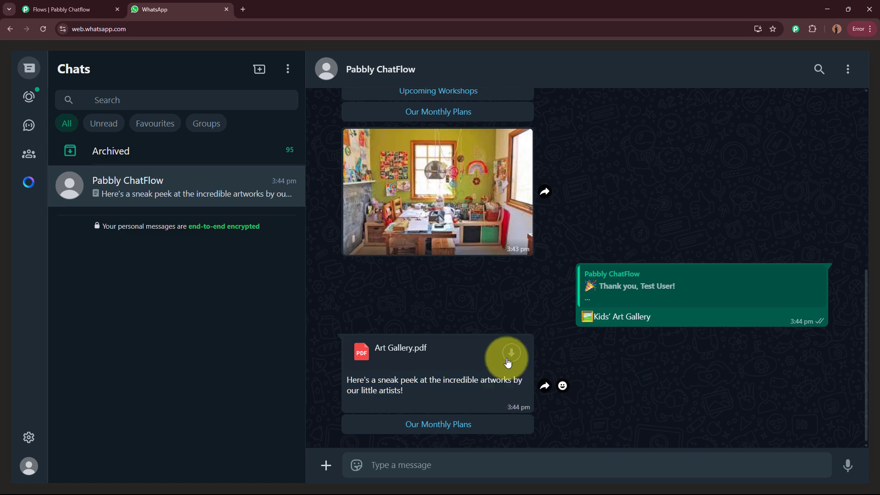
pyautogui.click(510, 353)
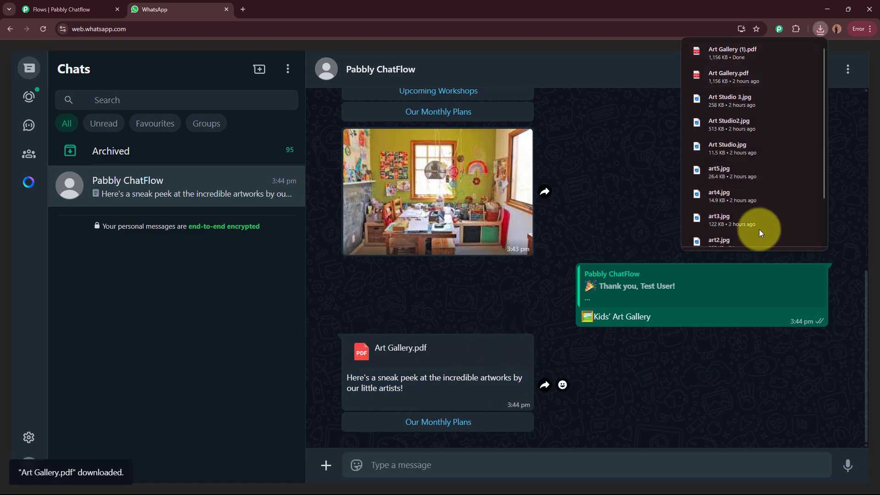
pyautogui.click(748, 54)
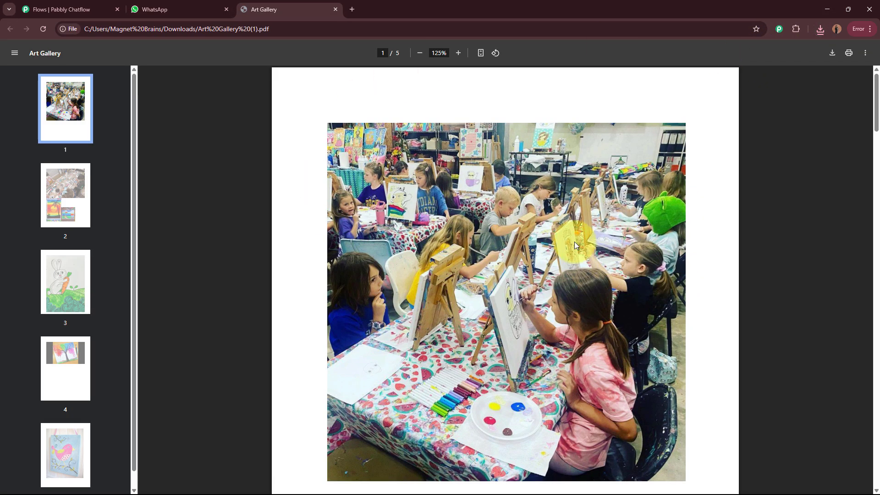
pyautogui.scroll(-10, 572, 241)
pyautogui.scroll(-10, 570, 245)
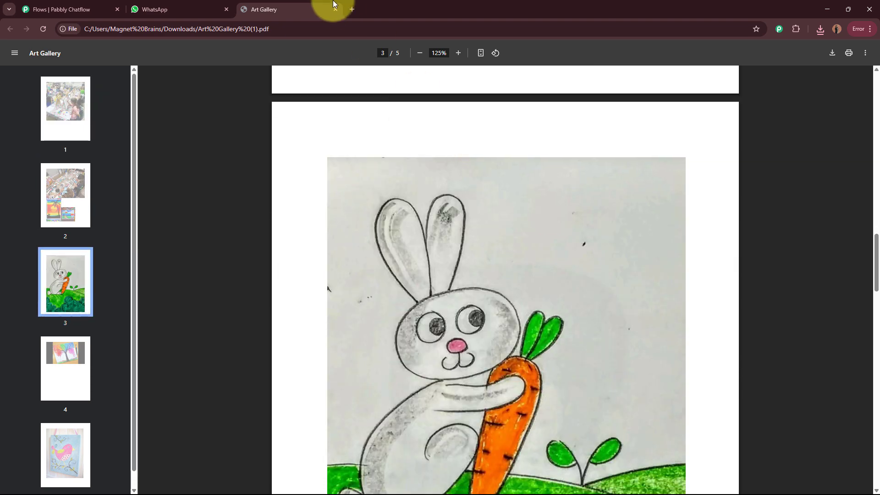
pyautogui.click(335, 9)
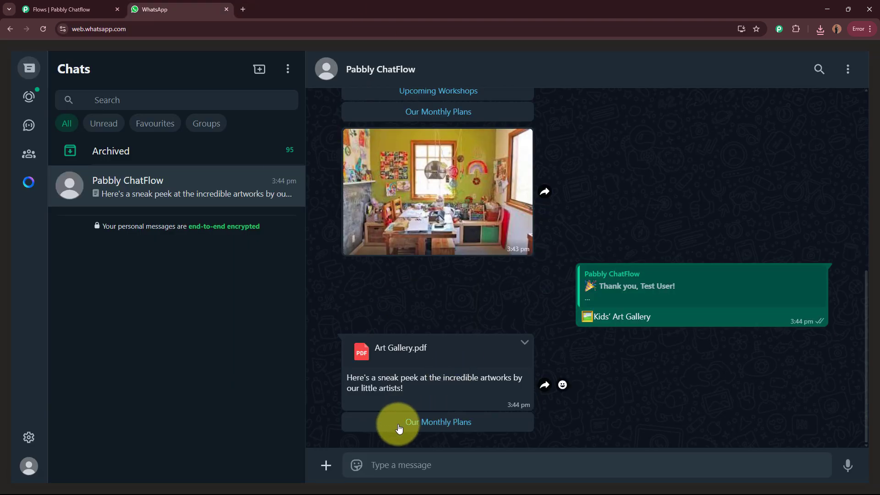
# Step: Choose Our Monthly Plans and review the bot's plan prices
pyautogui.click(489, 427)
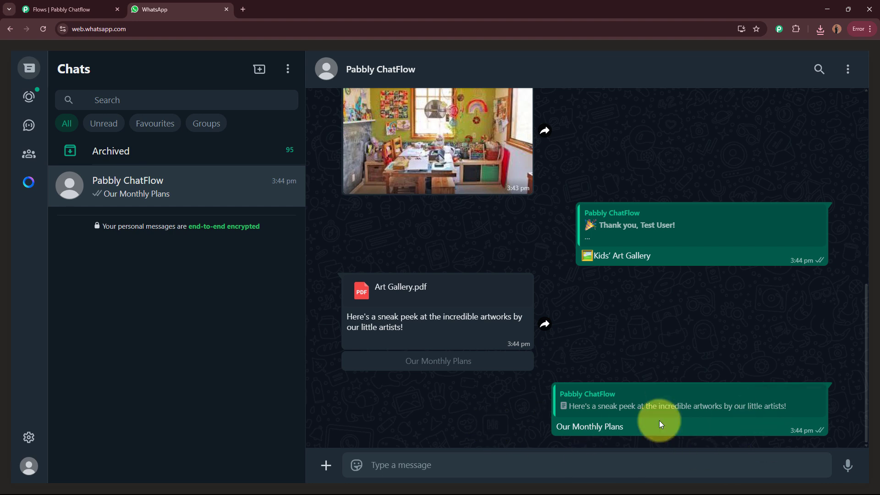
pyautogui.moveTo(363, 323); pyautogui.dragTo(499, 398)
pyautogui.click(484, 376)
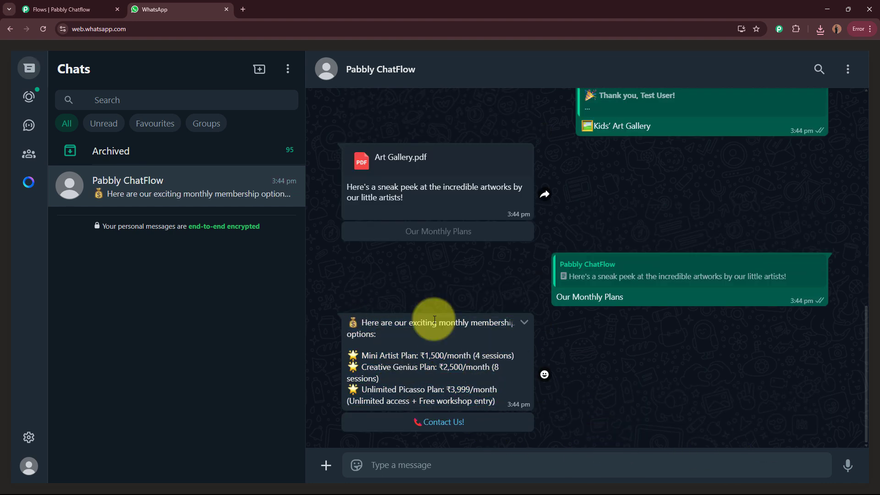
# Step: Choose Contact Us!, read the No problem! reply, and return to the Pabbly Chatflow tab
pyautogui.click(424, 419)
pyautogui.scroll(10, 679, 378)
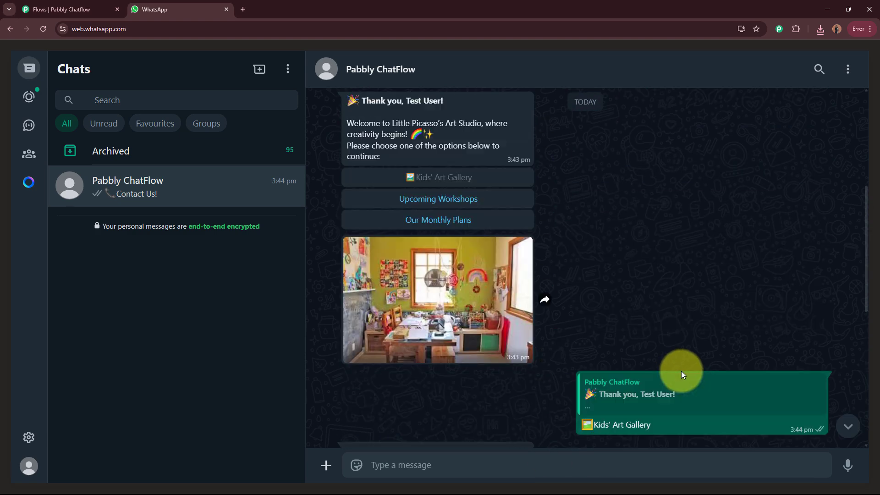
pyautogui.scroll(-10, 672, 360)
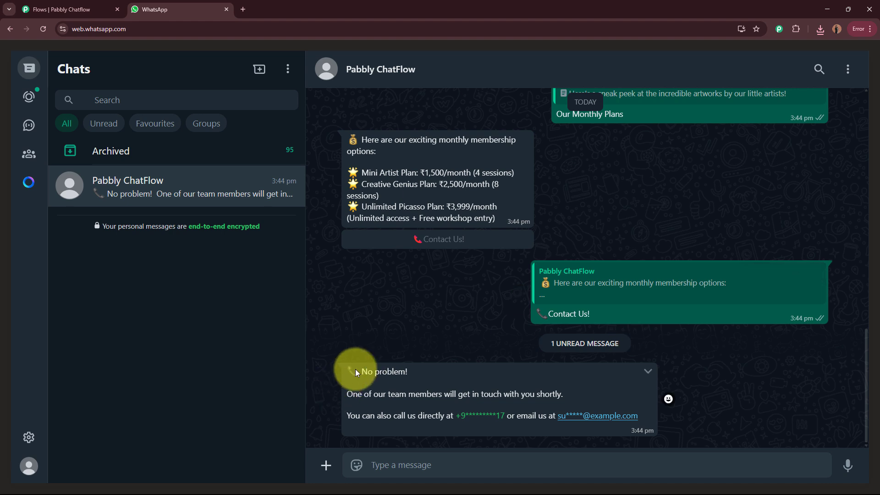
pyautogui.moveTo(358, 367); pyautogui.dragTo(697, 416)
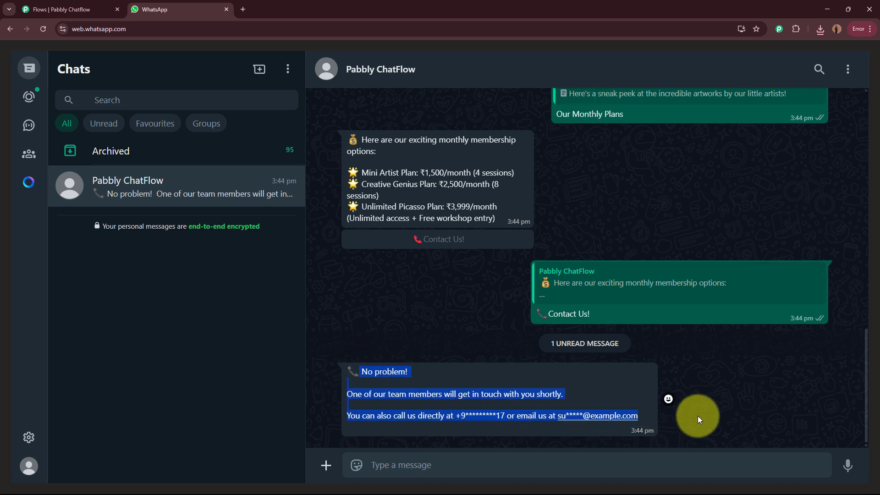
pyautogui.click(712, 411)
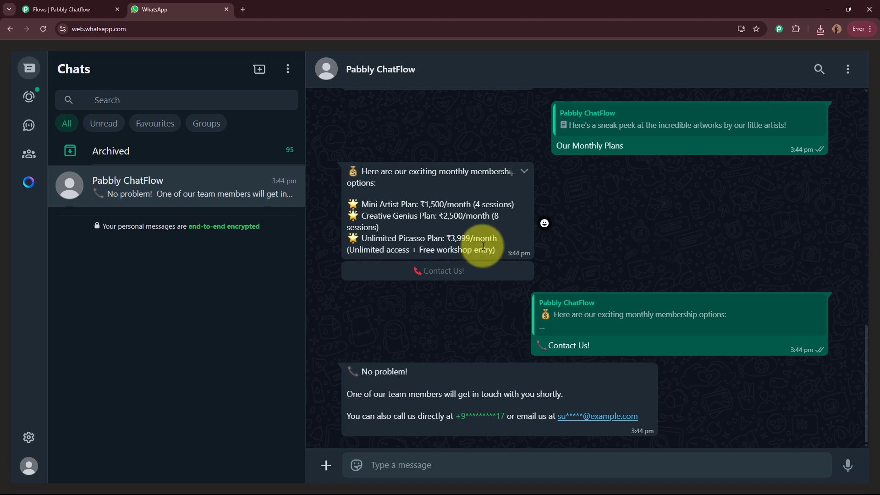
pyautogui.click(50, 9)
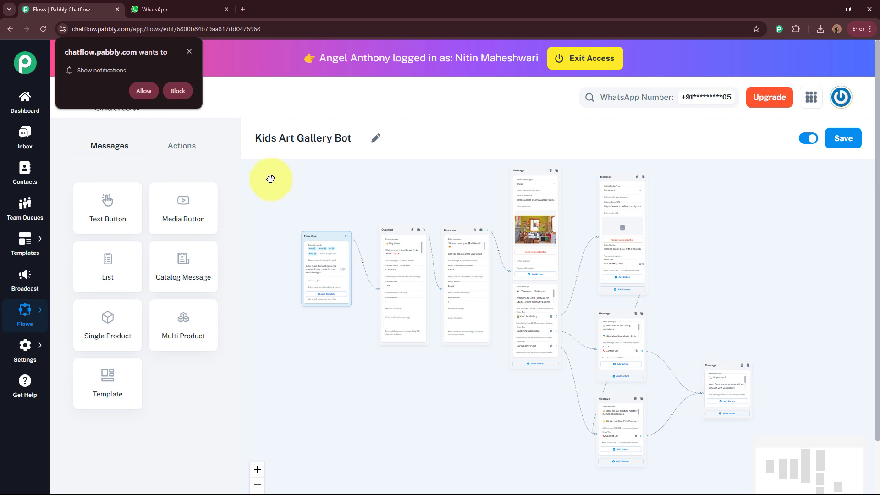
pyautogui.click(117, 9)
pyautogui.click(480, 87)
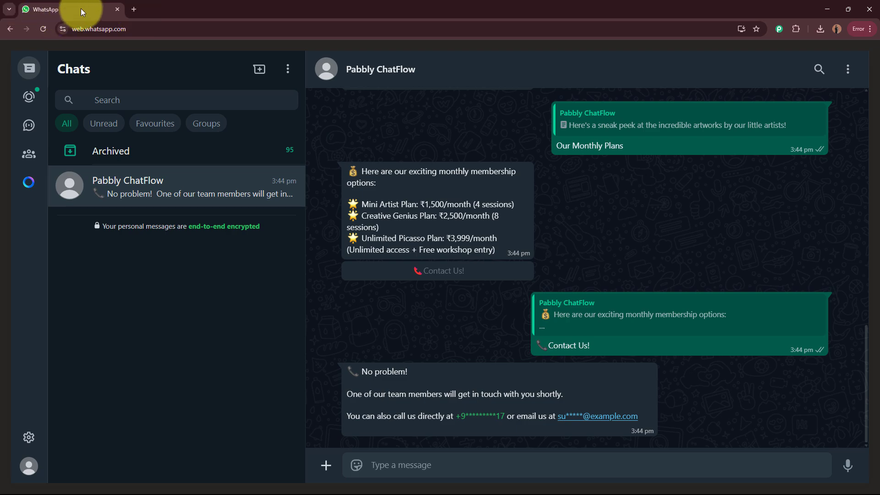
pyautogui.click(133, 9)
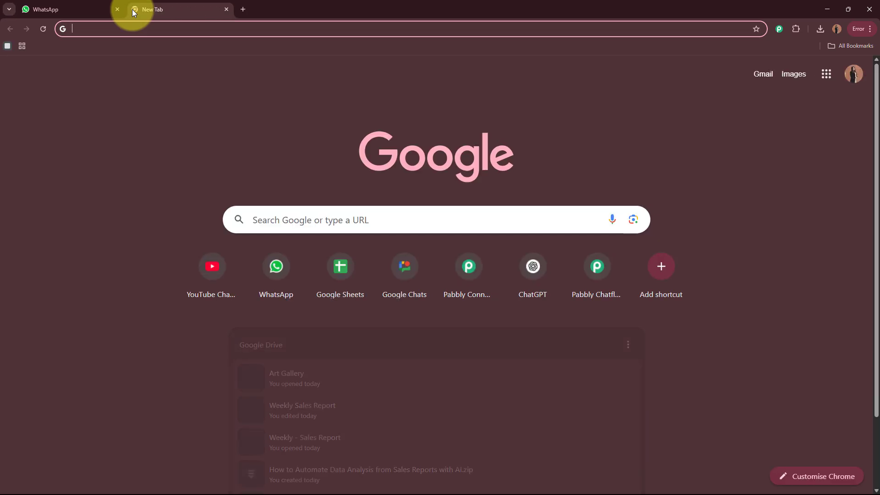
pyautogui.write('www')
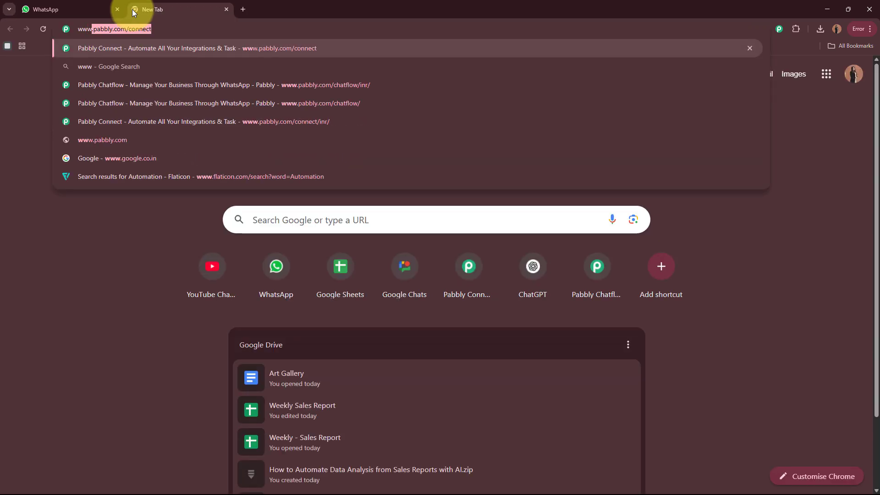
pyautogui.write('.pa')
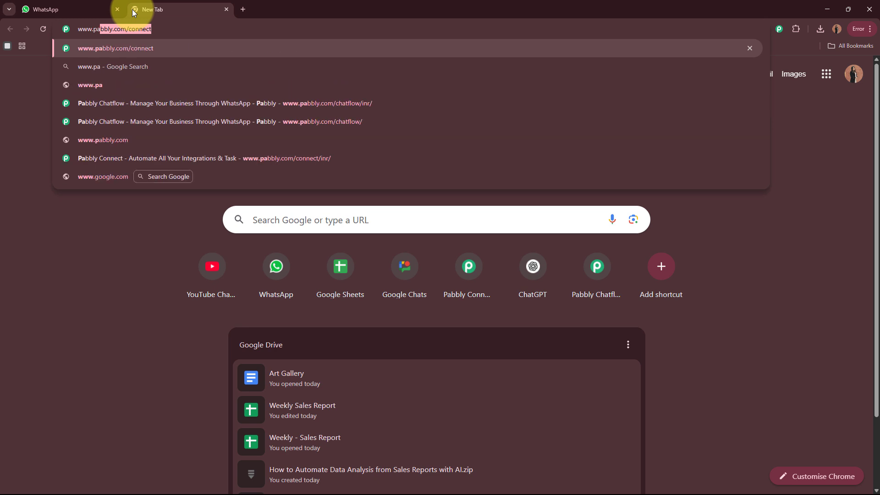
pyautogui.write('bbly.com/')
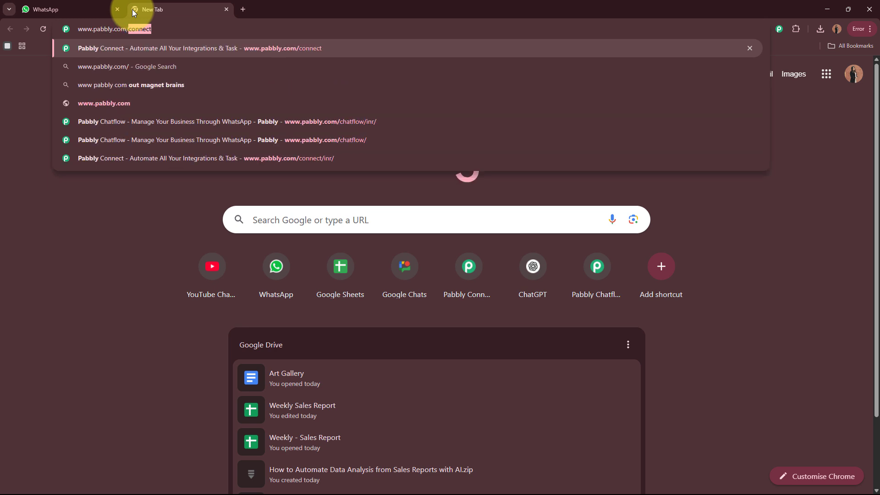
pyautogui.write('chatflow')
pyautogui.press('Return')
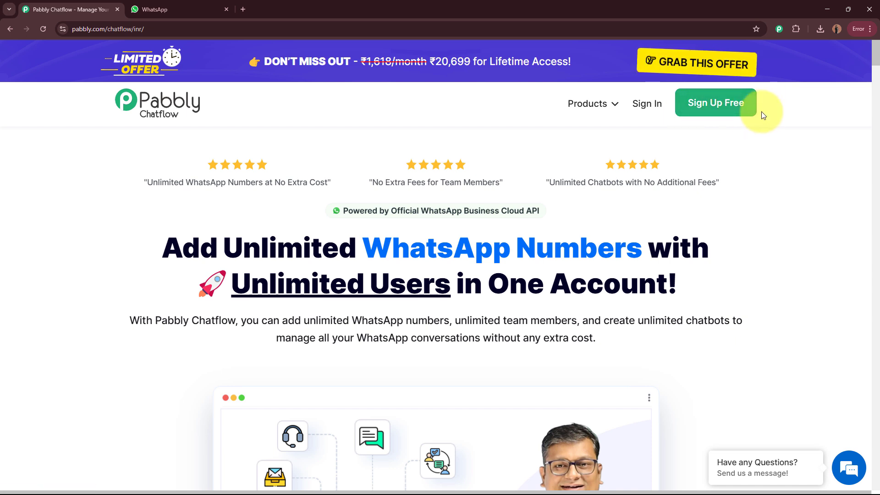
# Step: Sign in and launch Pabbly Chatflow with Access Now on the All Pabbly Apps page
pyautogui.click(646, 103)
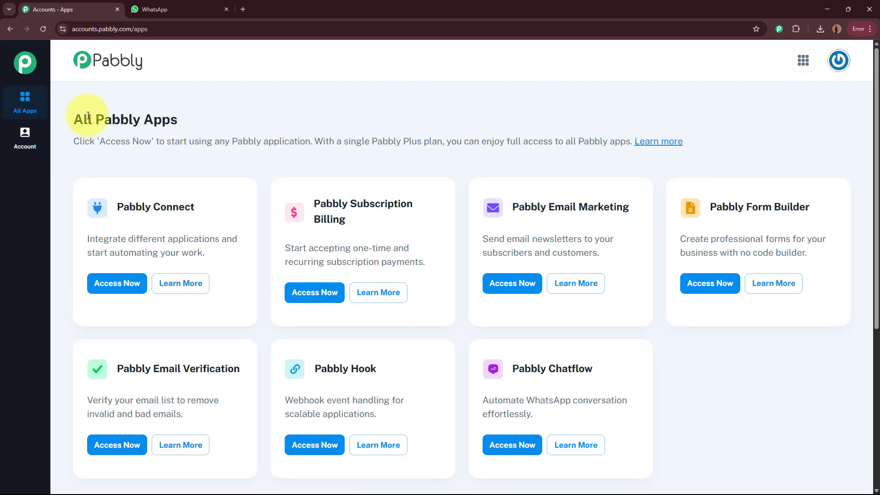
pyautogui.moveTo(83, 119); pyautogui.dragTo(224, 118)
pyautogui.click(224, 119)
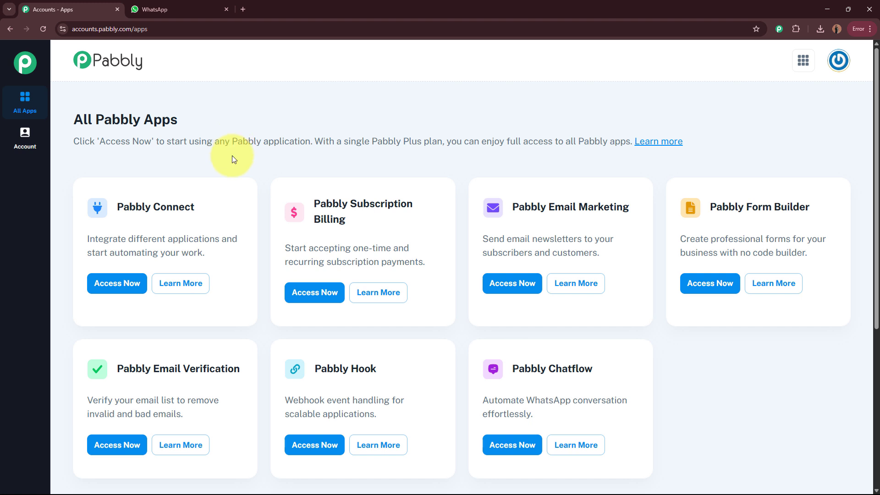
pyautogui.moveTo(513, 369); pyautogui.dragTo(608, 373)
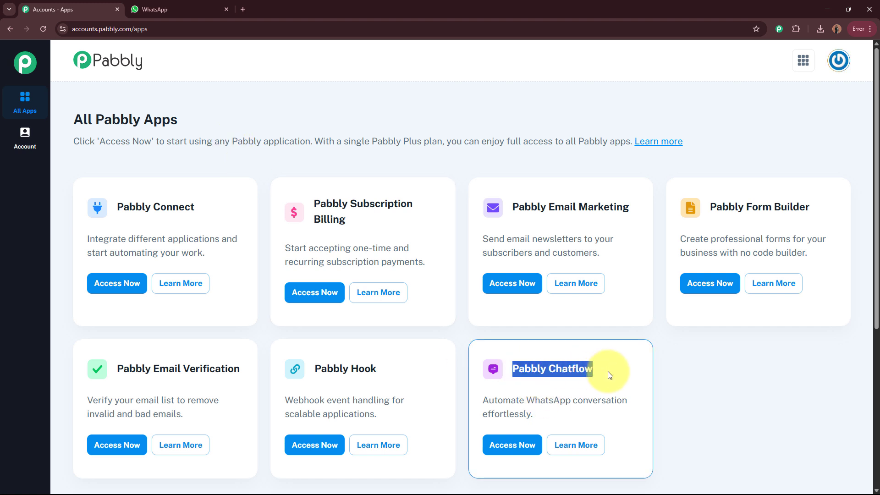
pyautogui.click(513, 442)
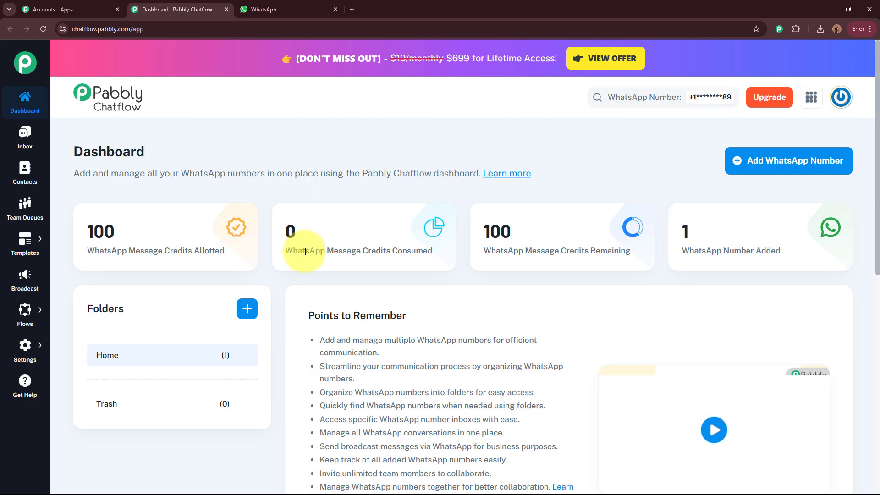
# Step: Open the Flow Builder list of 147 flows from the sidebar's Flows menu
pyautogui.moveTo(306, 251)
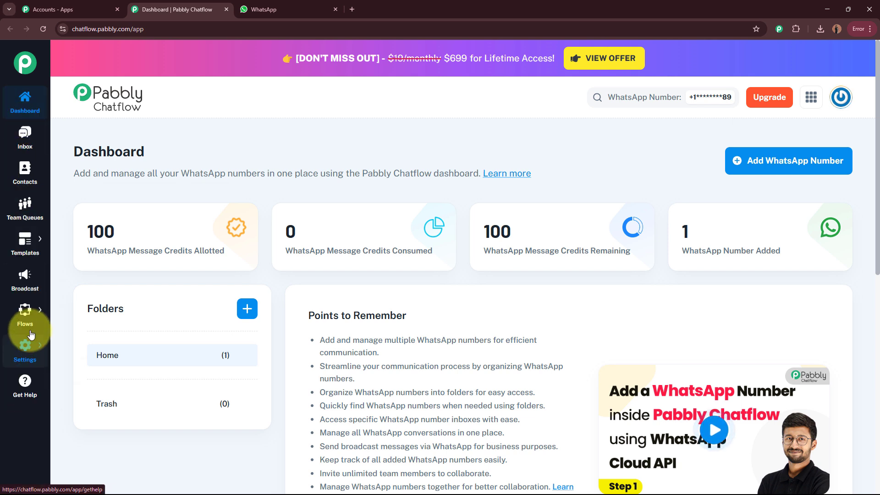
pyautogui.moveTo(27, 320)
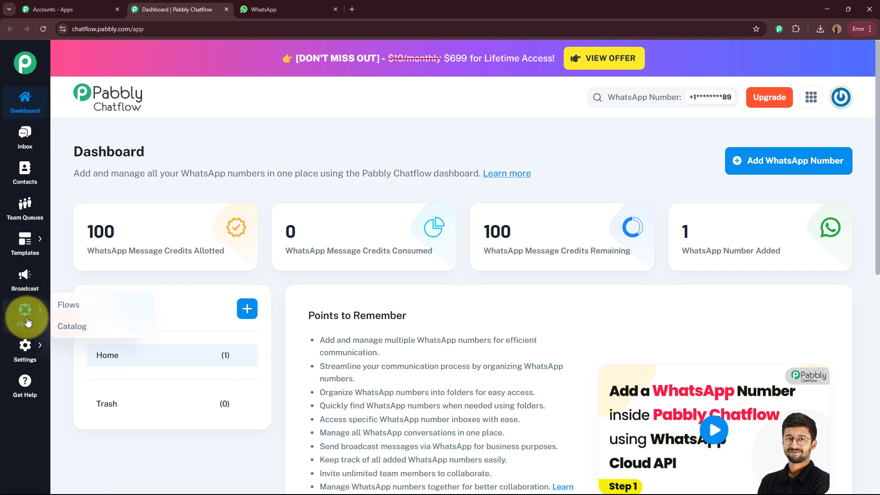
pyautogui.click(86, 312)
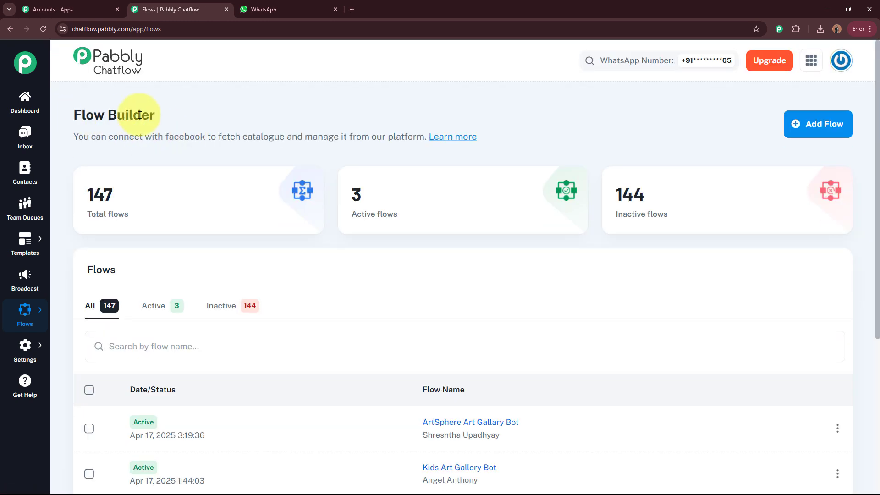
pyautogui.tripleClick(139, 115)
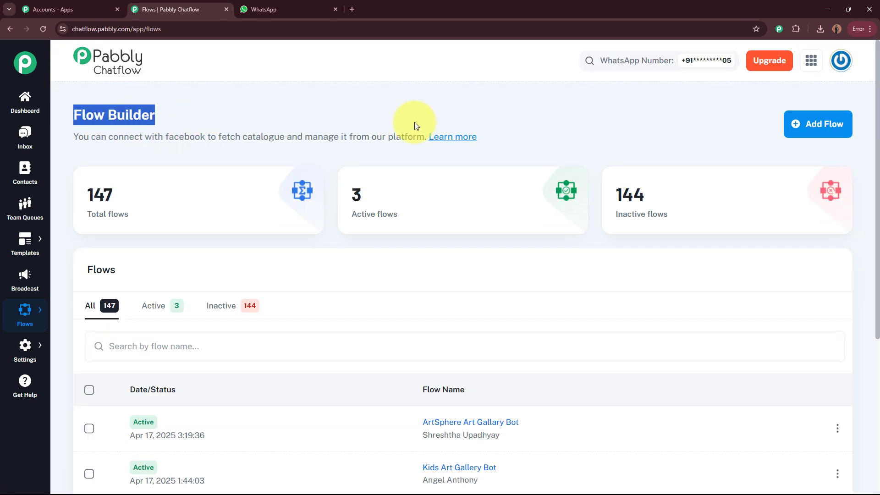
pyautogui.click(414, 126)
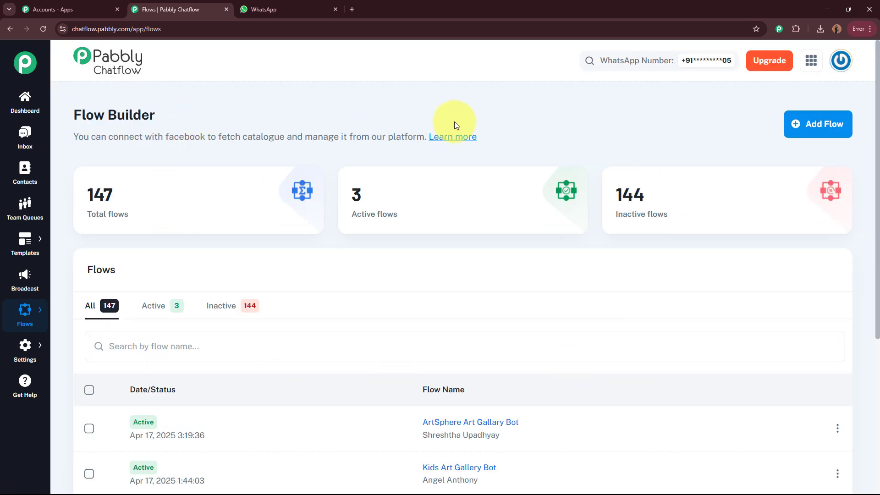
# Step: Add a new flow and rename it from Untitled to Kids Art Studio Bot
pyautogui.click(832, 132)
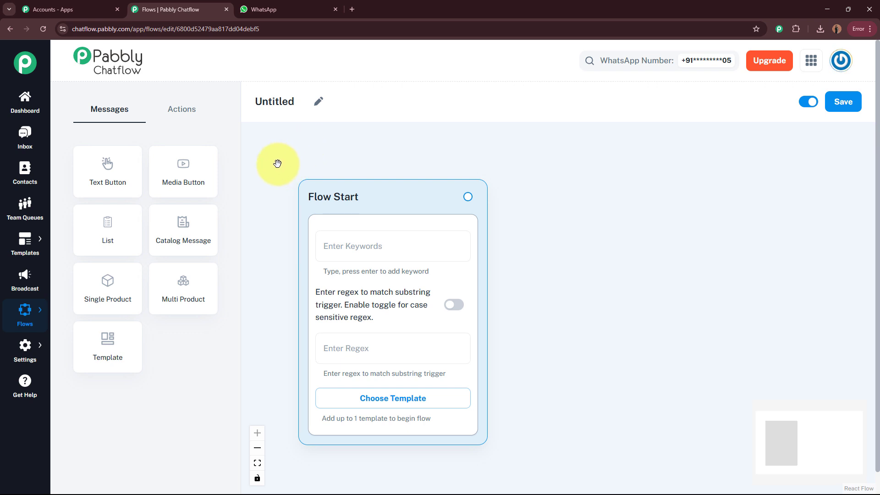
pyautogui.click(317, 102)
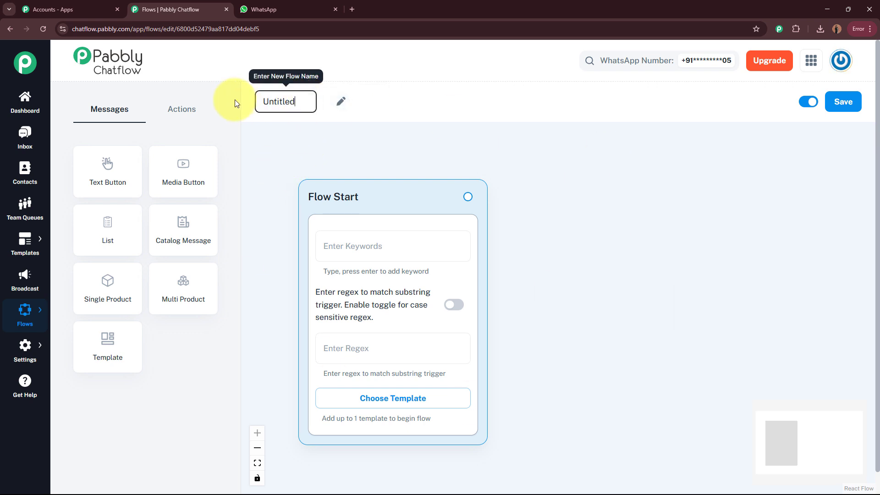
pyautogui.hotkey('ctrl', 'a')
pyautogui.press('BackSpace')
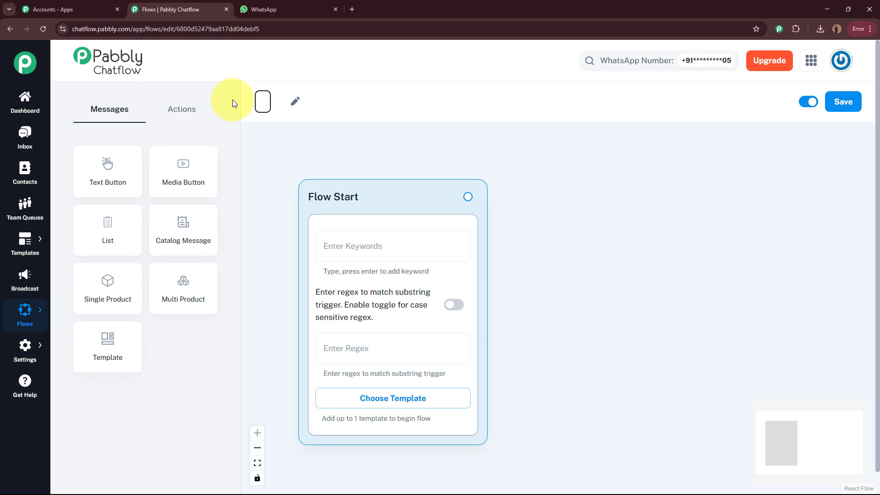
pyautogui.write('Kids Art Studio Bot')
pyautogui.press('Return')
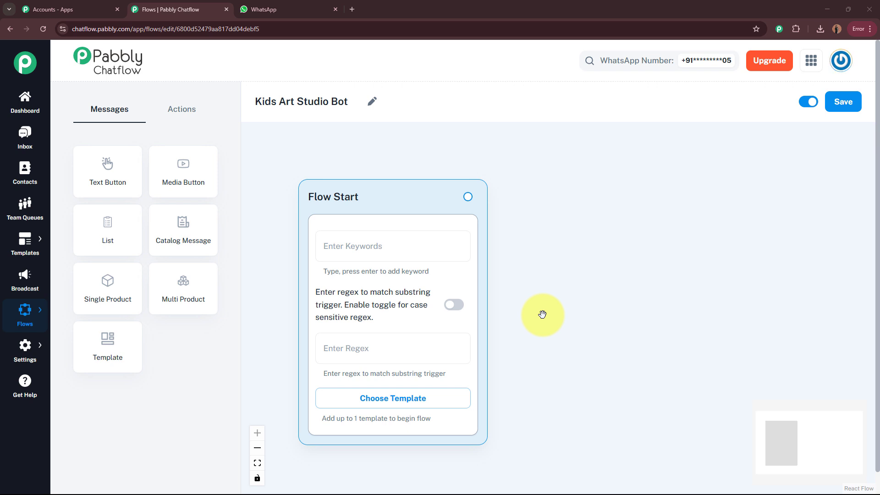
# Step: Give the Flow Start node the trigger keywords Hello, Hey, Hi and Help
pyautogui.click(396, 247)
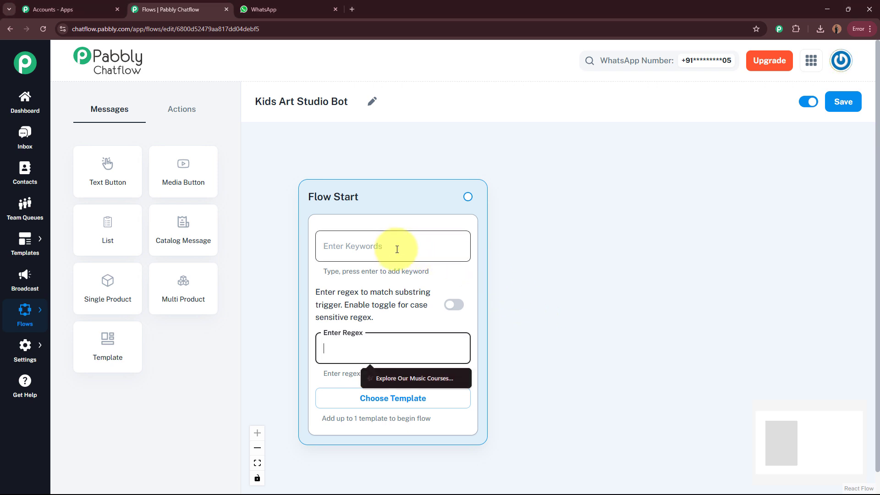
pyautogui.click(348, 347)
pyautogui.click(383, 247)
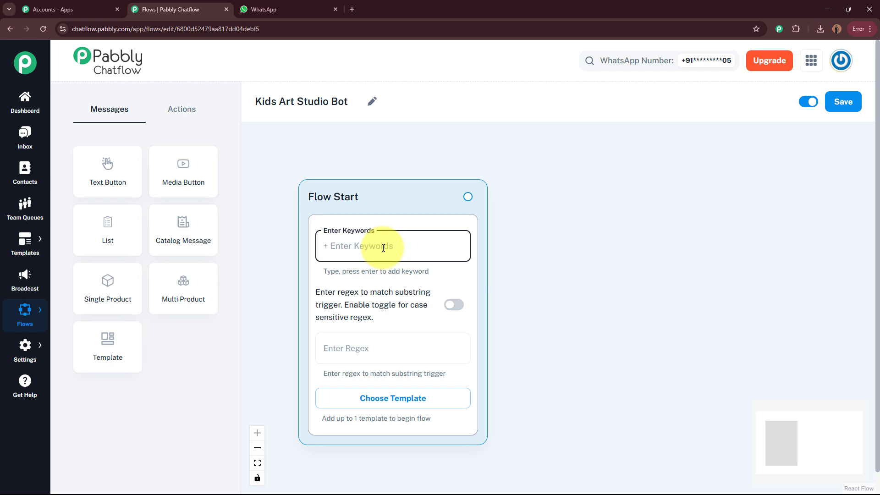
pyautogui.write('Hello')
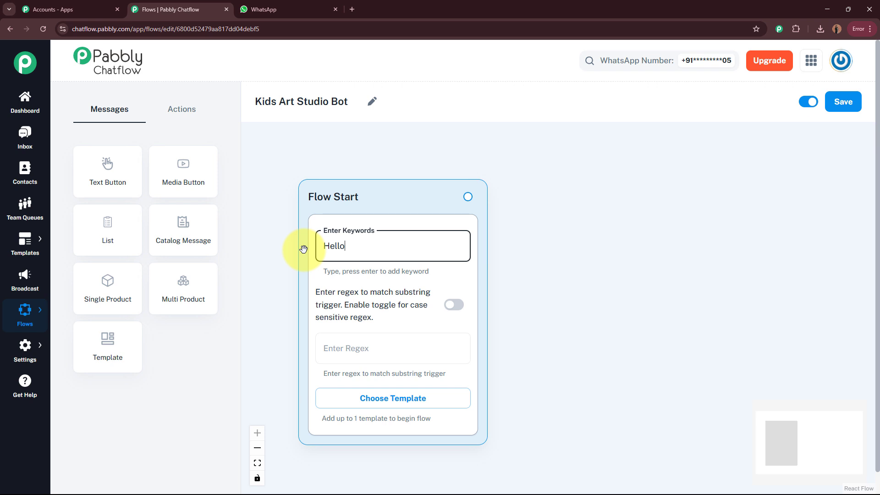
pyautogui.press('Return')
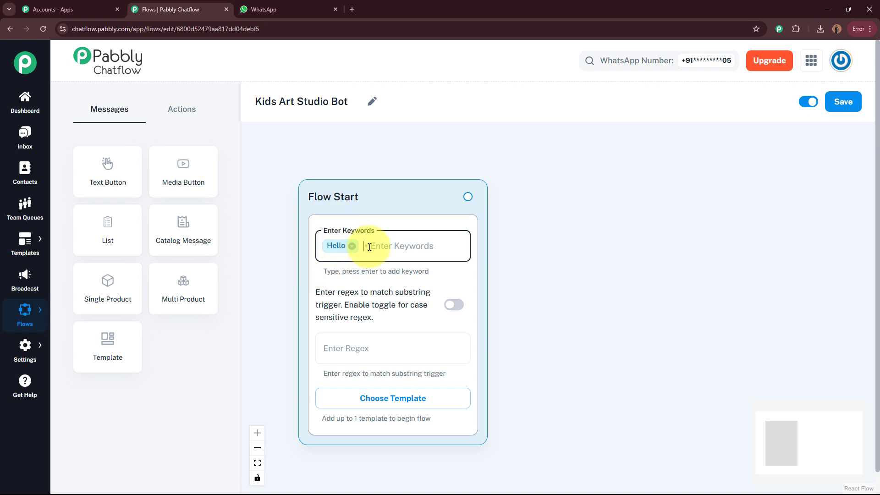
pyautogui.write('Hey')
pyautogui.press('Return')
pyautogui.write('Hi')
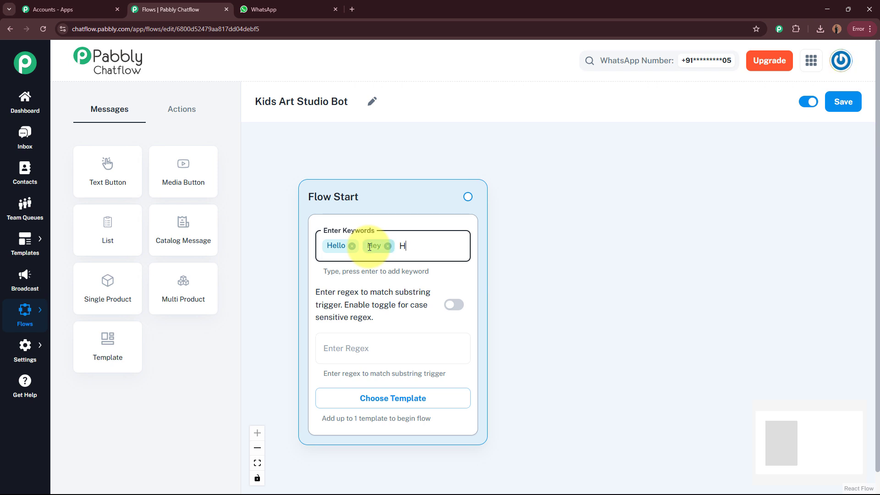
pyautogui.press('Return')
pyautogui.write('He')
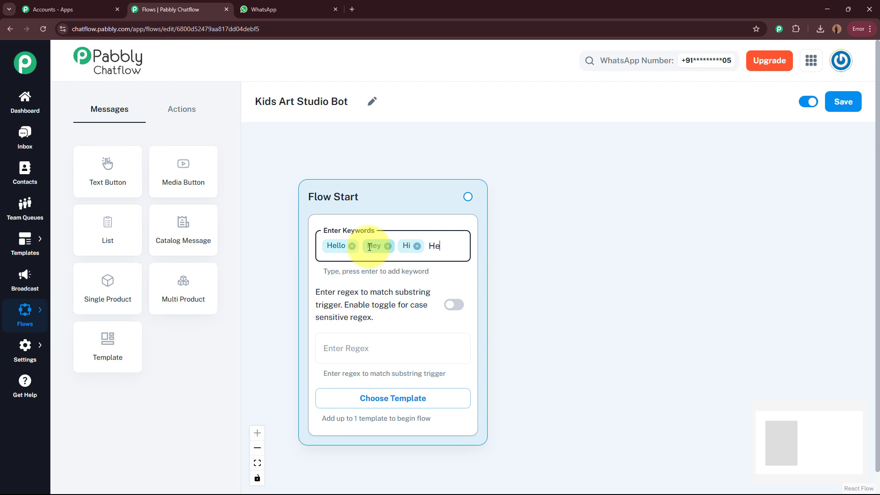
pyautogui.write('lp')
pyautogui.press('Return')
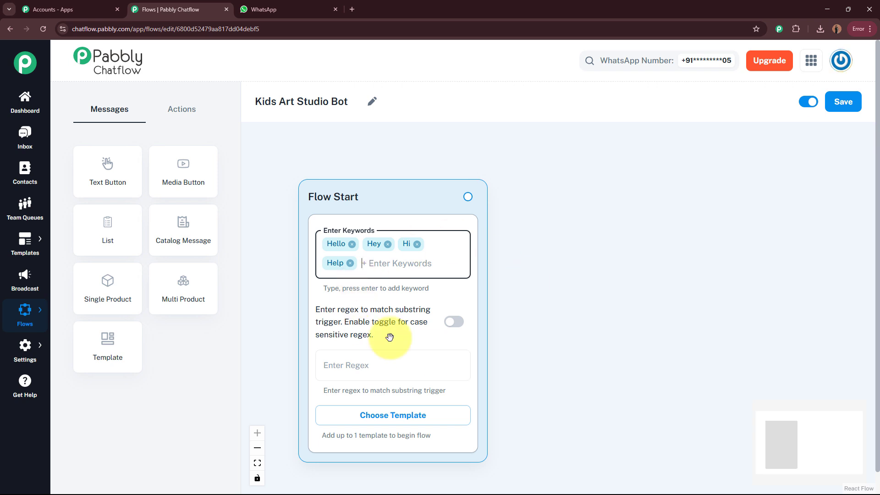
# Step: Leave the regex trigger empty and finish editing the Flow Start triggers
pyautogui.click(351, 363)
pyautogui.click(571, 368)
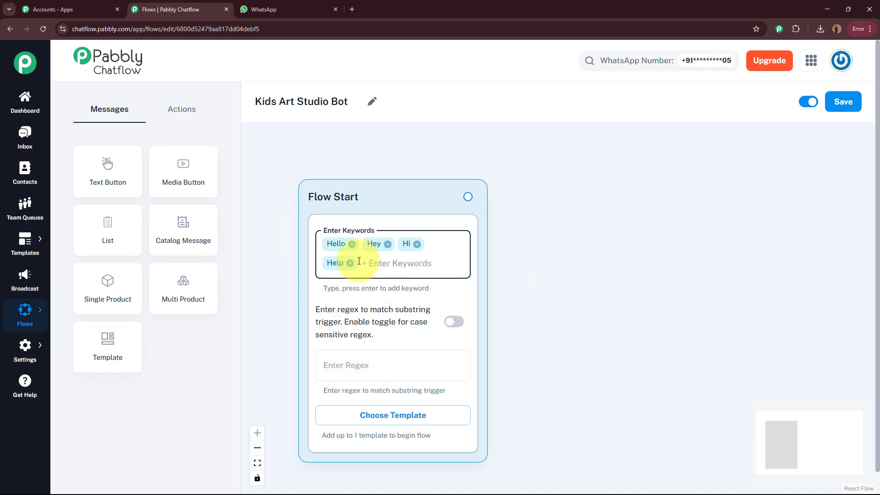
pyautogui.click(571, 294)
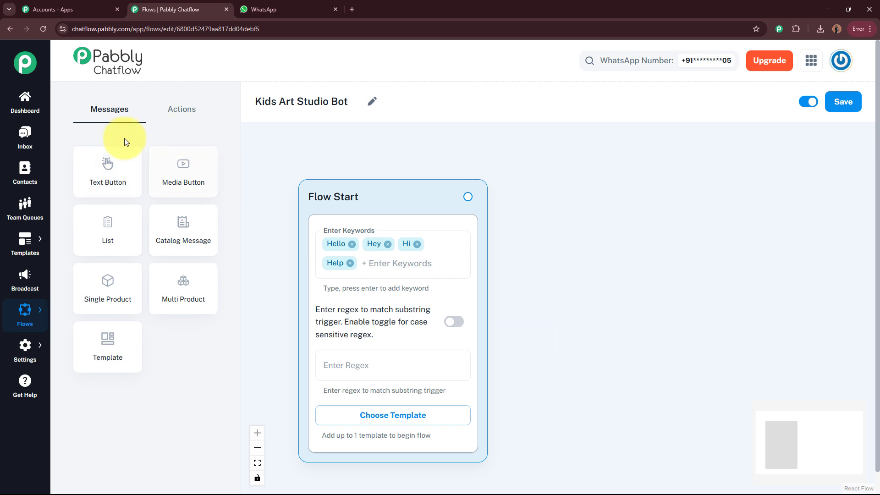
# Step: Add an Ask Question node after Flow Start with the Little Picasso's Art Studio welcome asking the visitor's name
pyautogui.click(212, 122)
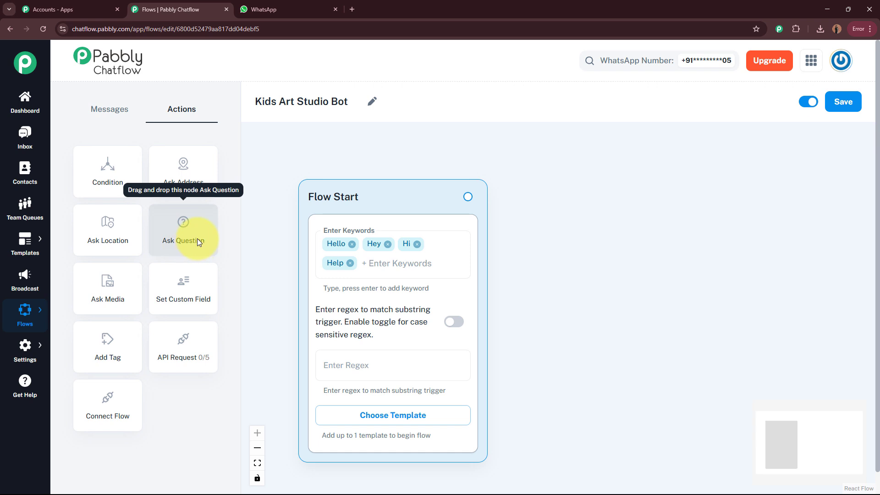
pyautogui.moveTo(197, 239); pyautogui.dragTo(607, 190)
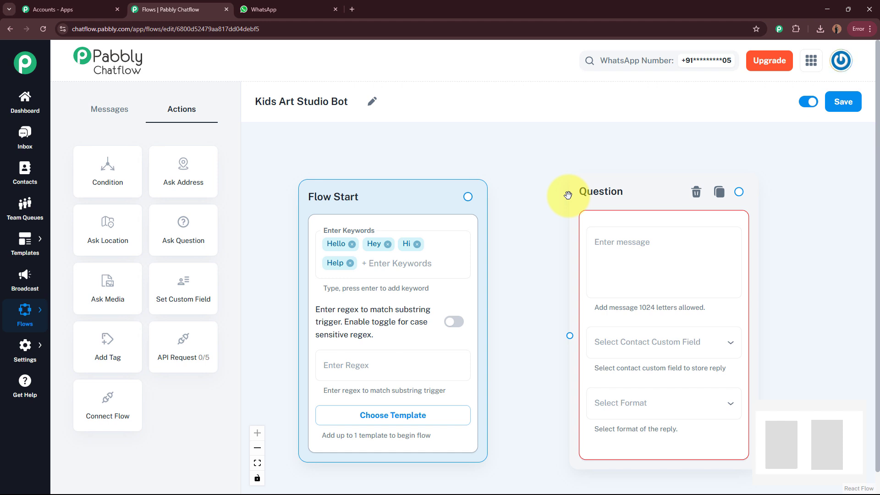
pyautogui.click(611, 242)
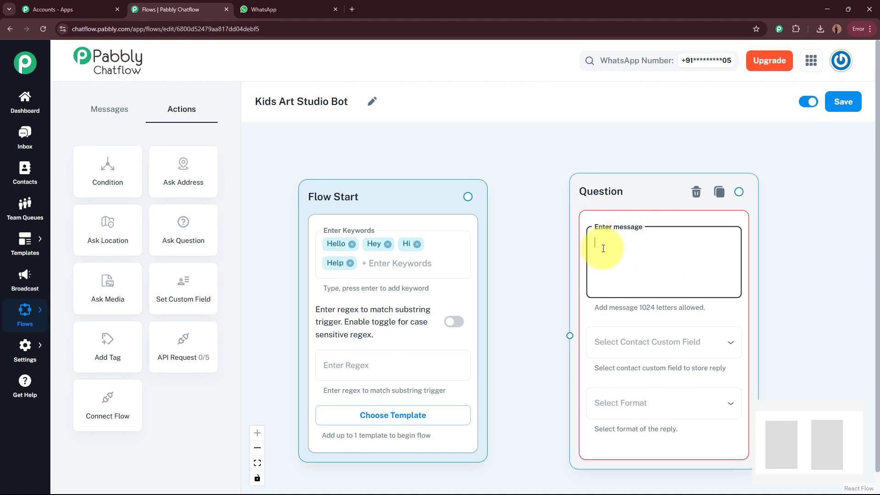
pyautogui.write('👋 Hey there!  Welcome to *Little Picasso’s Art Studio* 🎨🖌 May I know your name, please?')
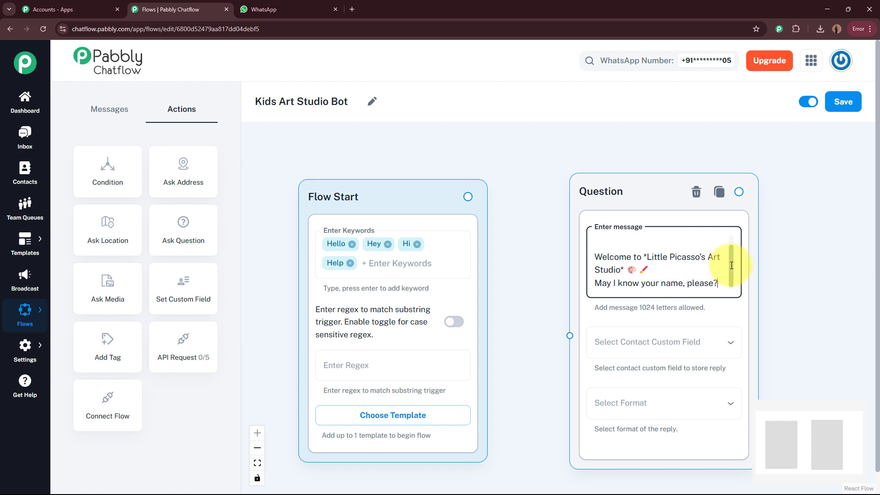
pyautogui.scroll(3, 727, 259)
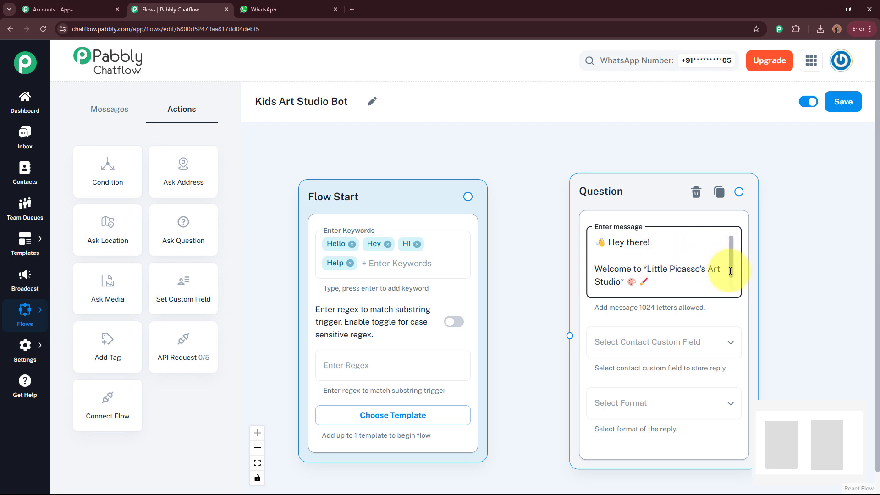
pyautogui.scroll(-1, 722, 268)
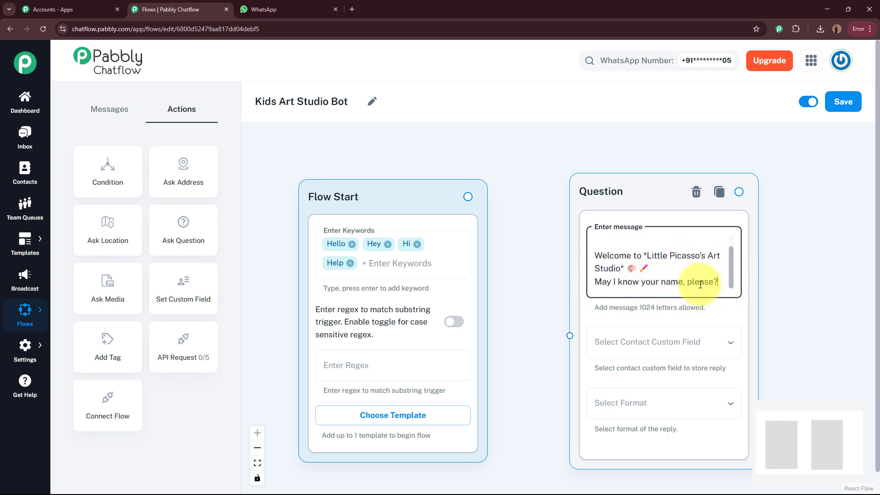
pyautogui.click(717, 281)
pyautogui.scroll(-5, 841, 275)
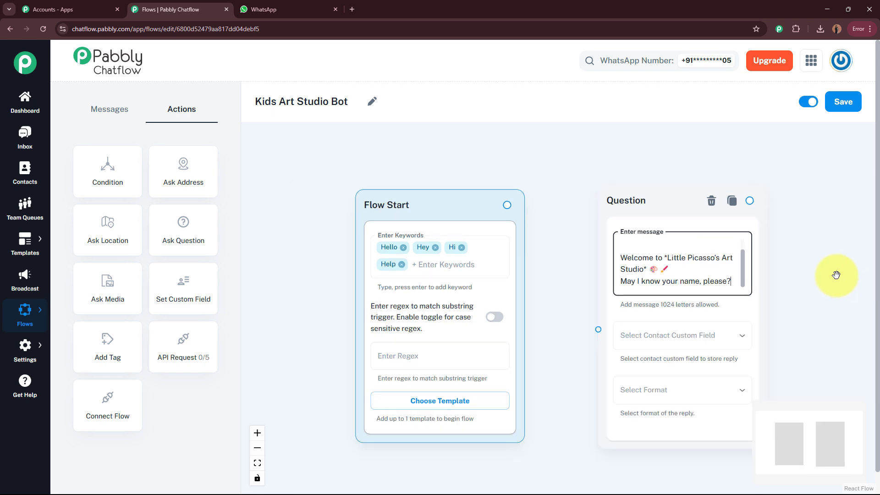
pyautogui.moveTo(640, 257); pyautogui.dragTo(714, 245)
pyautogui.scroll(4, 595, 251)
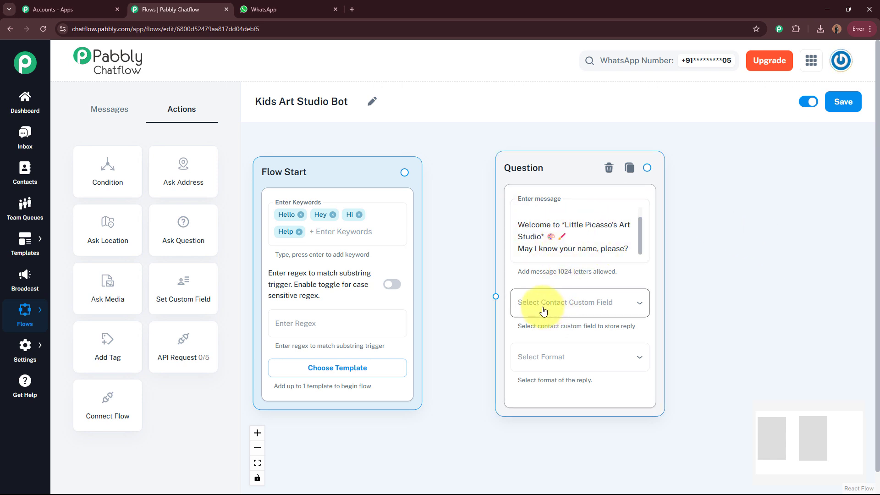
# Step: Save the name reply to the FullName contact custom field with Text format
pyautogui.click(616, 308)
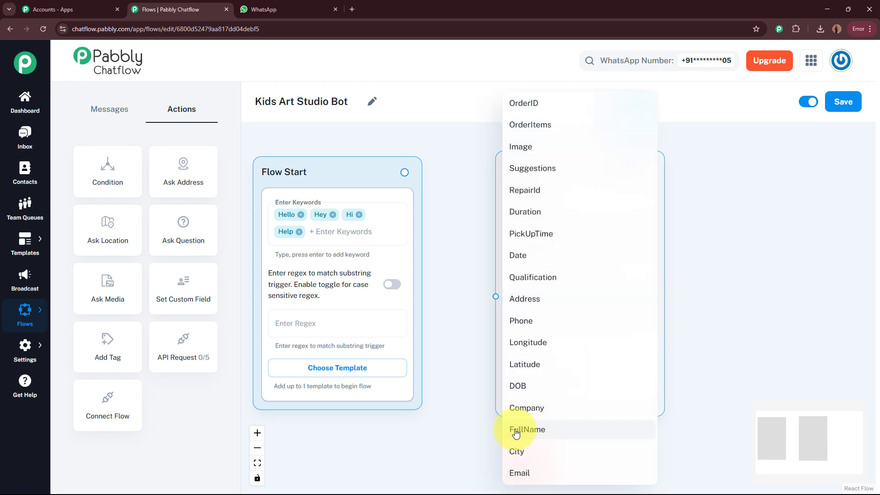
pyautogui.click(554, 433)
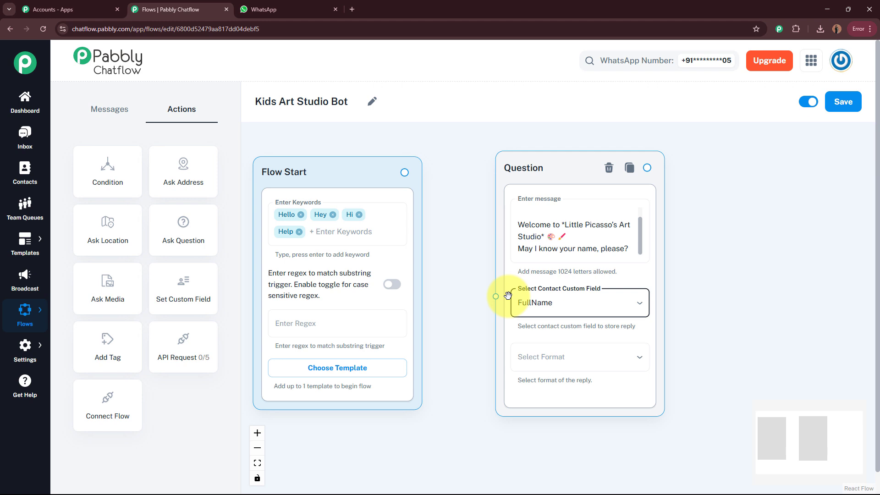
pyautogui.click(723, 308)
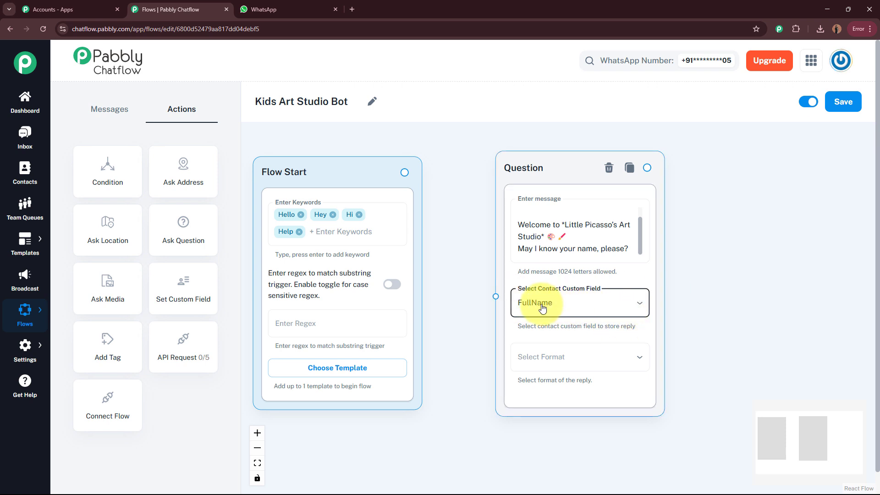
pyautogui.click(563, 363)
pyautogui.click(555, 366)
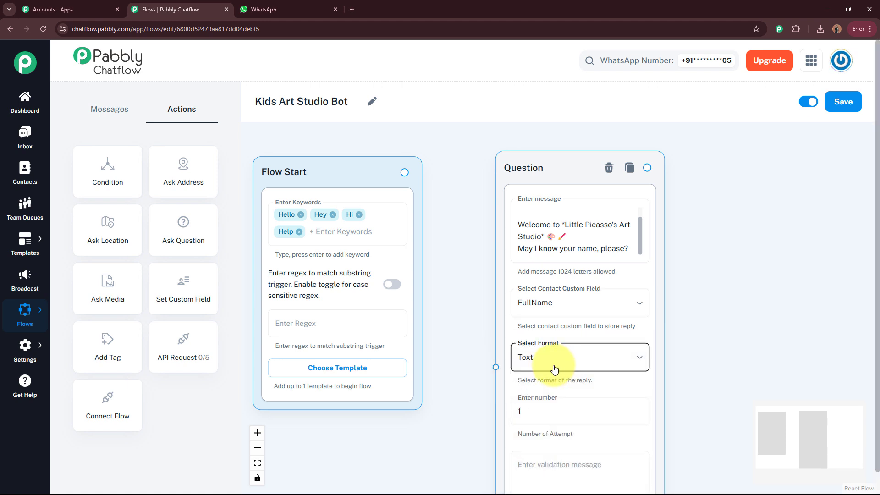
# Step: Keep the attempts value at 1 and leave the validation message empty
pyautogui.scroll(-2, 555, 356)
pyautogui.moveTo(570, 173); pyautogui.dragTo(569, 153)
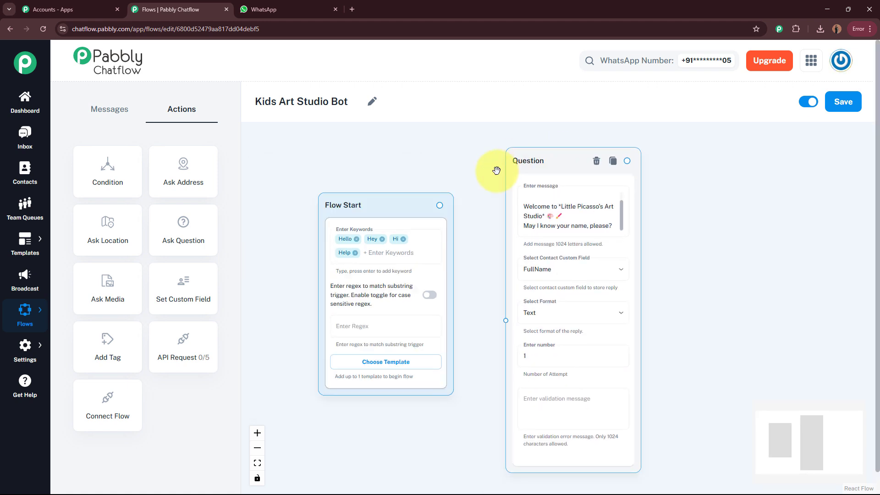
pyautogui.click(532, 356)
pyautogui.scroll(2, 518, 365)
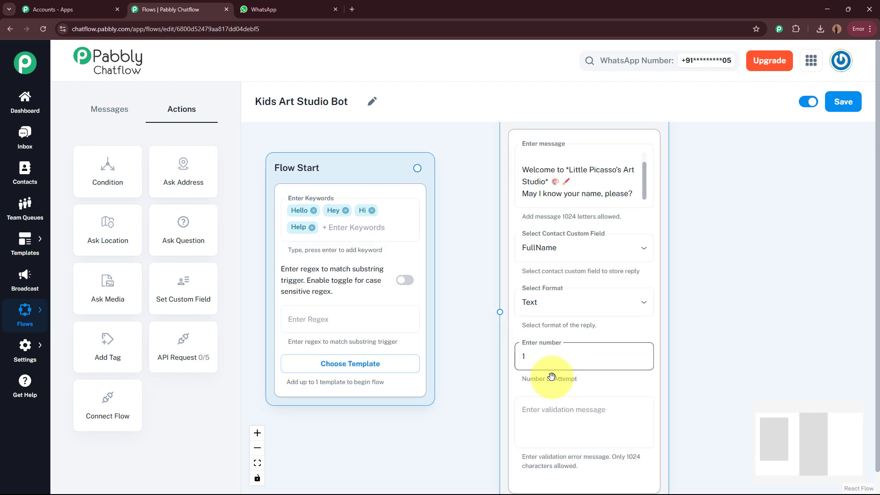
pyautogui.click(604, 426)
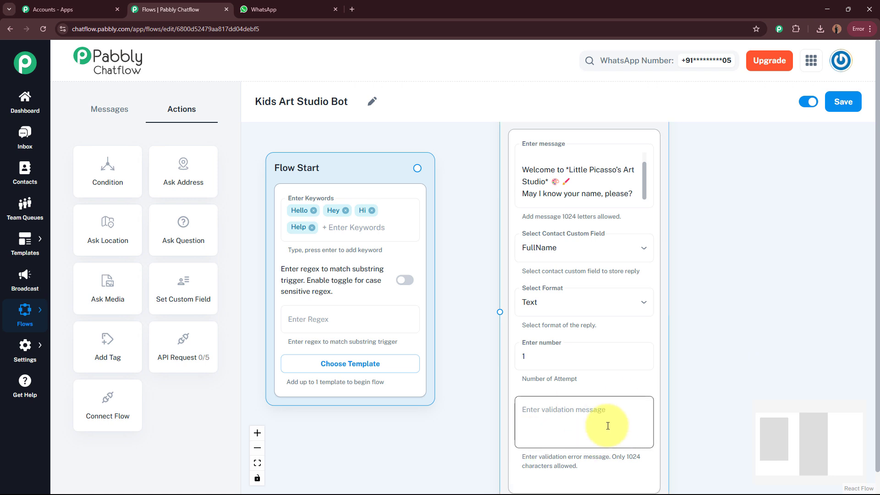
pyautogui.click(679, 345)
pyautogui.scroll(-2, 747, 320)
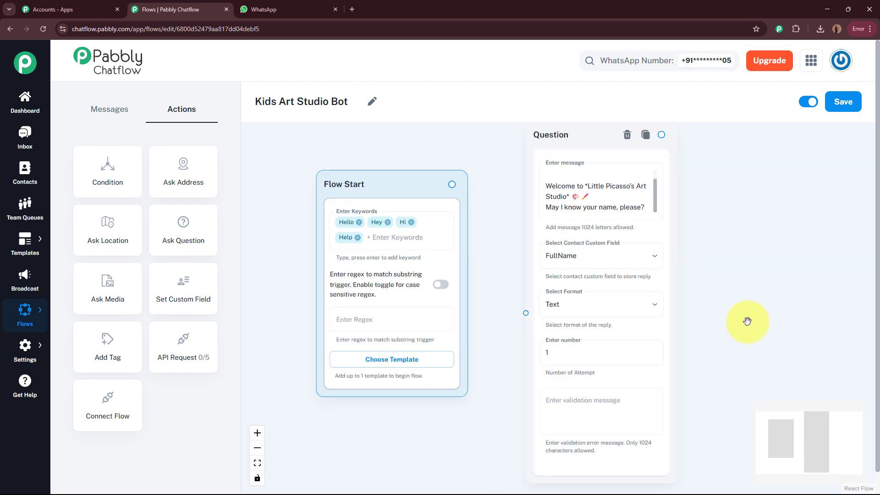
pyautogui.scroll(-1, 747, 320)
pyautogui.moveTo(747, 321); pyautogui.dragTo(711, 320)
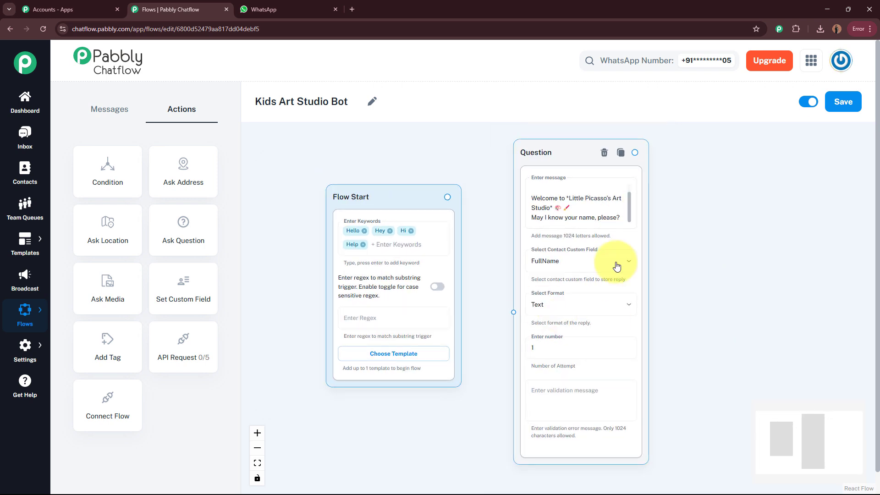
pyautogui.moveTo(629, 212); pyautogui.dragTo(630, 188)
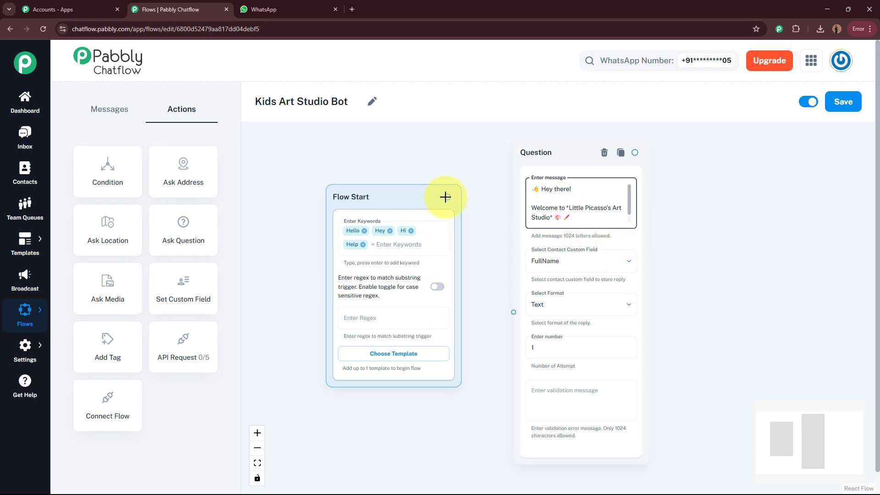
# Step: Link Flow Start to the name Question node and place a new Question node to its right
pyautogui.moveTo(447, 196); pyautogui.dragTo(482, 222)
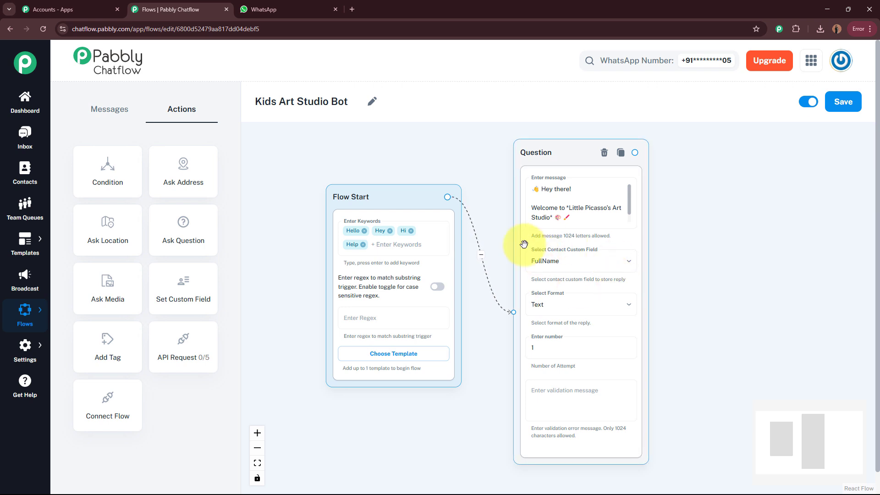
pyautogui.moveTo(697, 261); pyautogui.dragTo(526, 257)
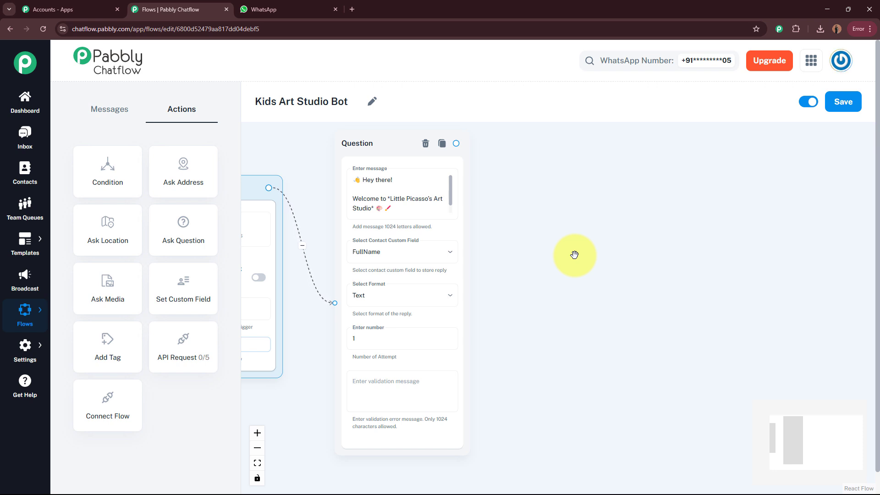
pyautogui.moveTo(182, 226); pyautogui.dragTo(569, 170)
# Step: Give the second node the 'Nice to meet you, $FullName!' message asking for an email for art class updates
pyautogui.click(570, 207)
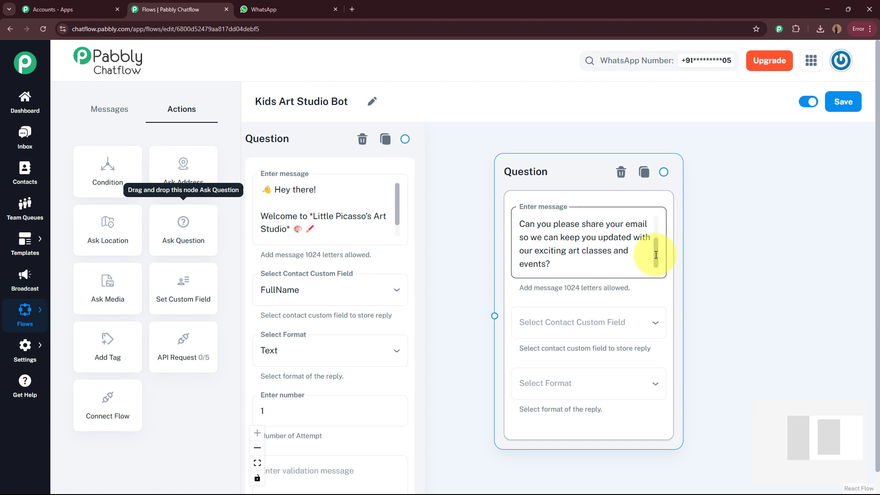
pyautogui.moveTo(655, 255); pyautogui.dragTo(663, 209)
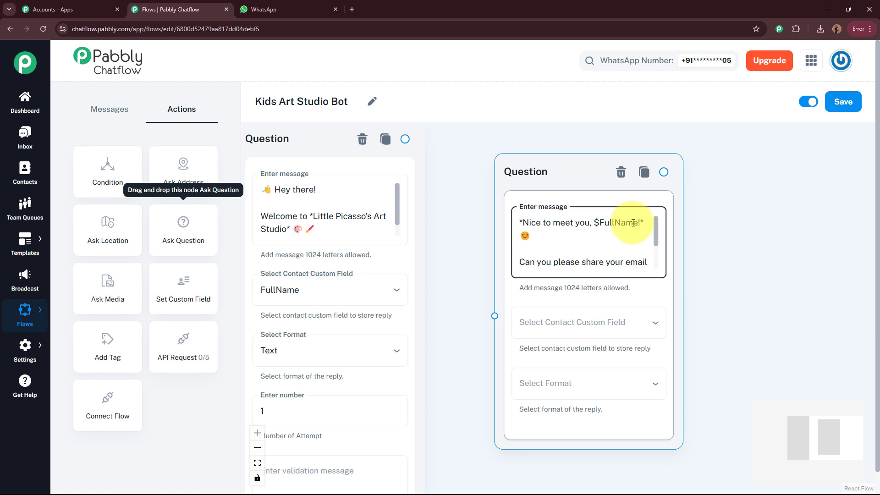
pyautogui.moveTo(468, 237); pyautogui.dragTo(502, 244)
pyautogui.click(323, 234)
pyautogui.scroll(-1, 412, 220)
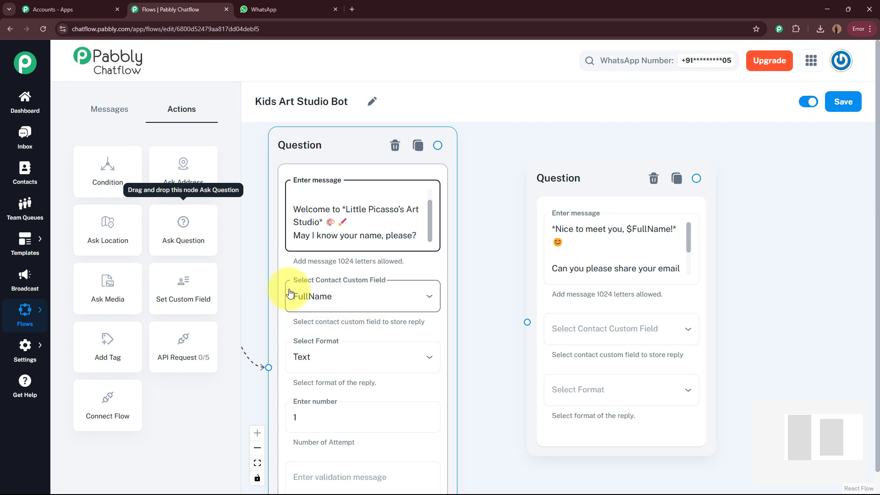
pyautogui.click(591, 247)
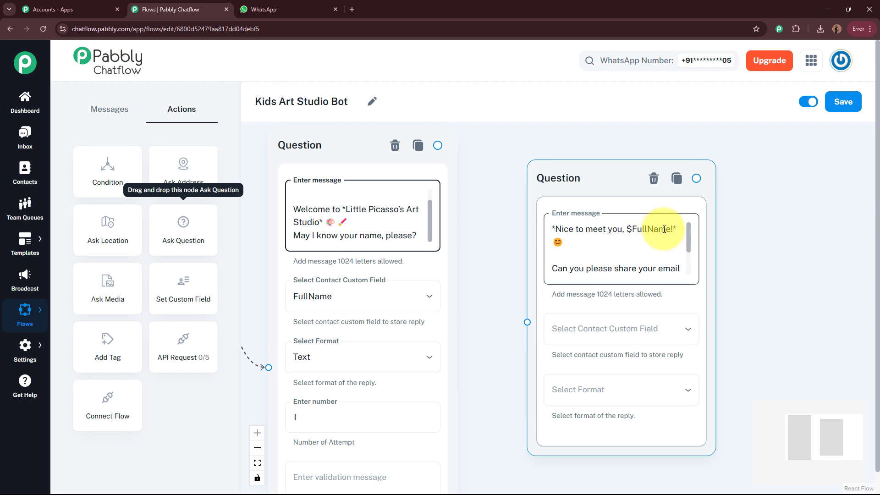
pyautogui.click(308, 307)
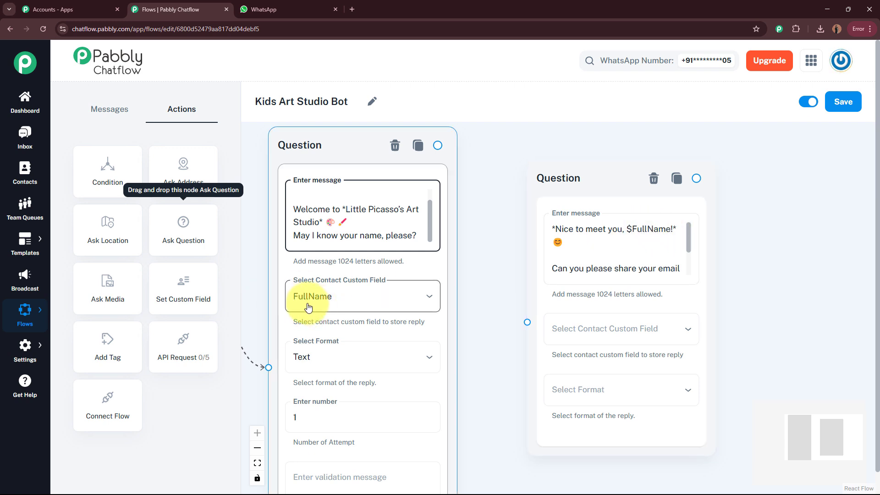
pyautogui.click(623, 255)
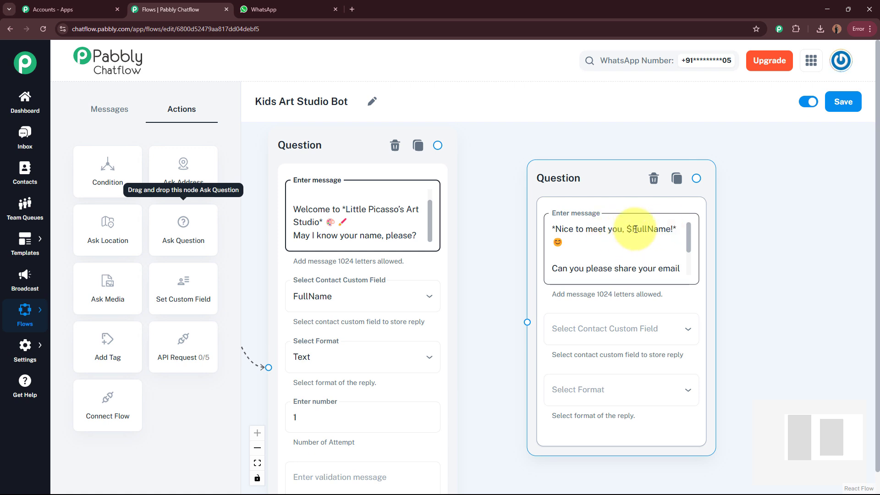
pyautogui.click(630, 228)
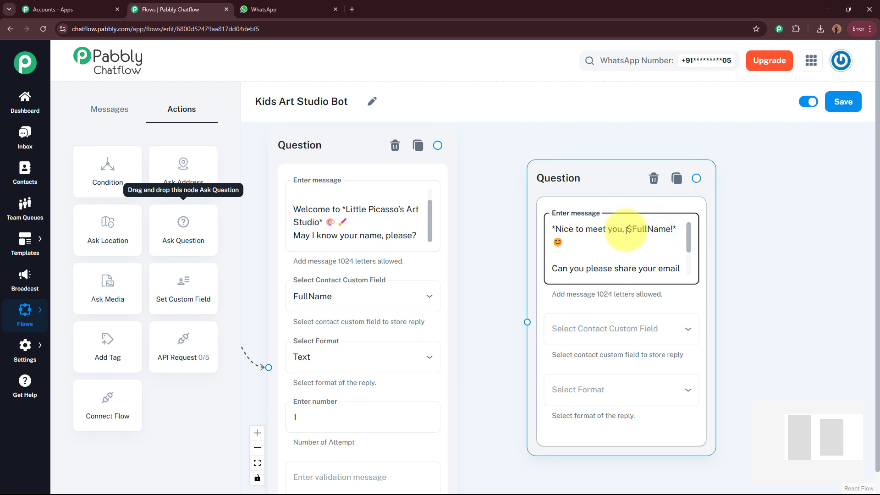
pyautogui.click(417, 218)
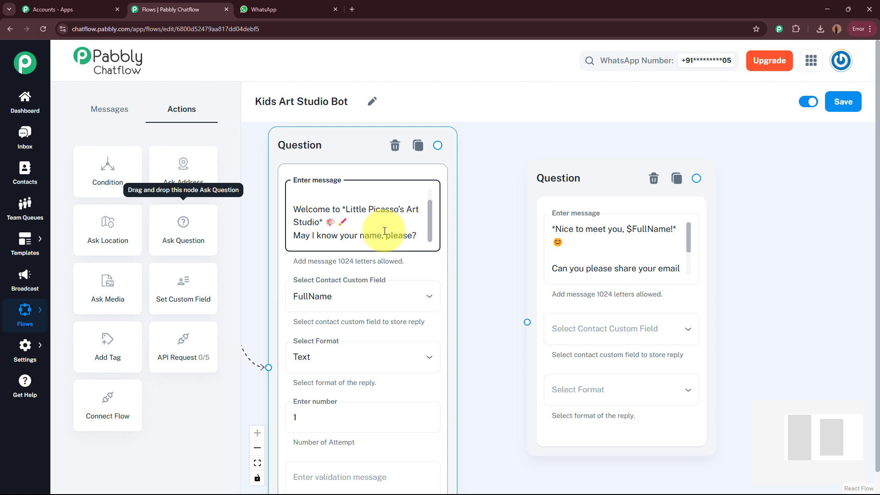
pyautogui.click(564, 229)
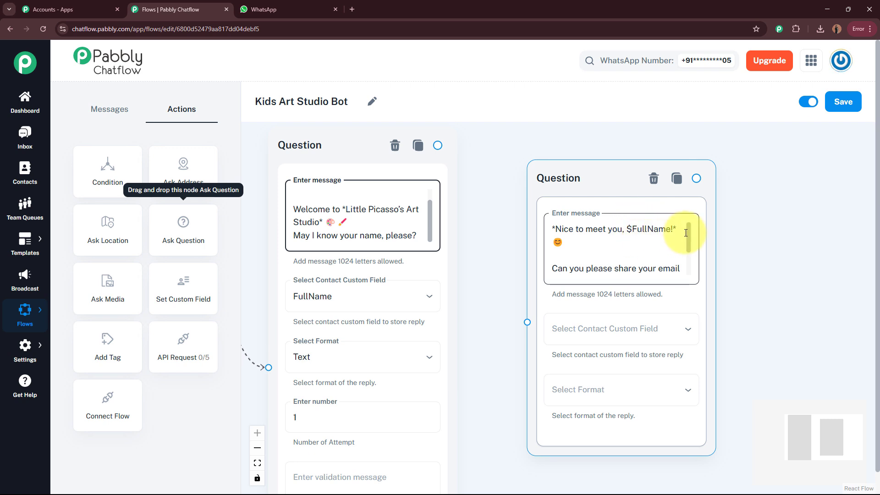
pyautogui.moveTo(689, 247); pyautogui.dragTo(689, 273)
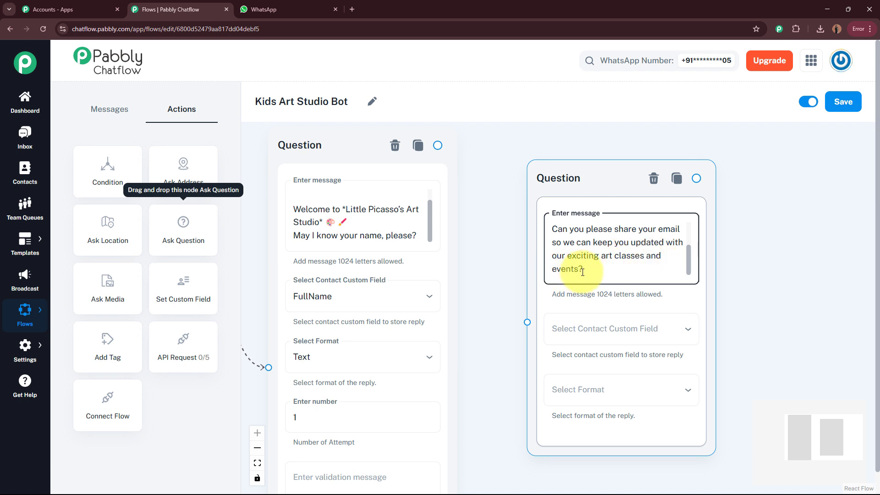
# Step: Store the second node's reply in the Email field, require Email format, keep 1 attempt
pyautogui.scroll(-2, 665, 243)
pyautogui.click(600, 241)
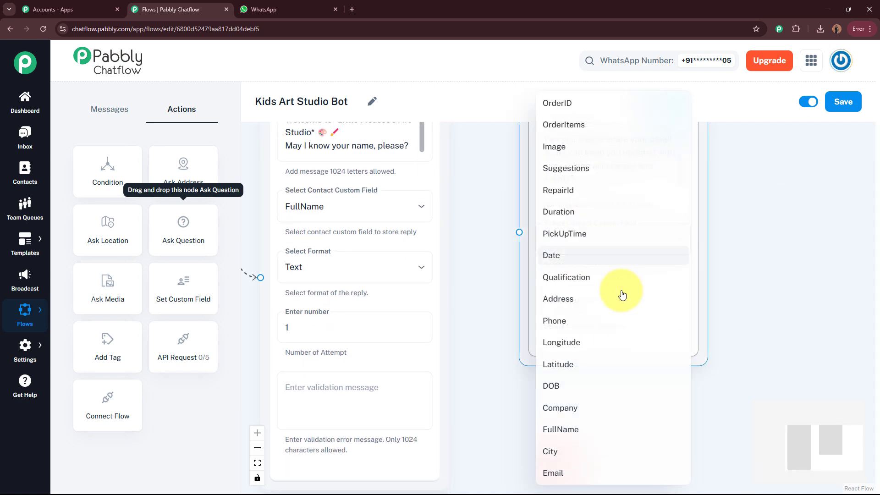
pyautogui.click(585, 470)
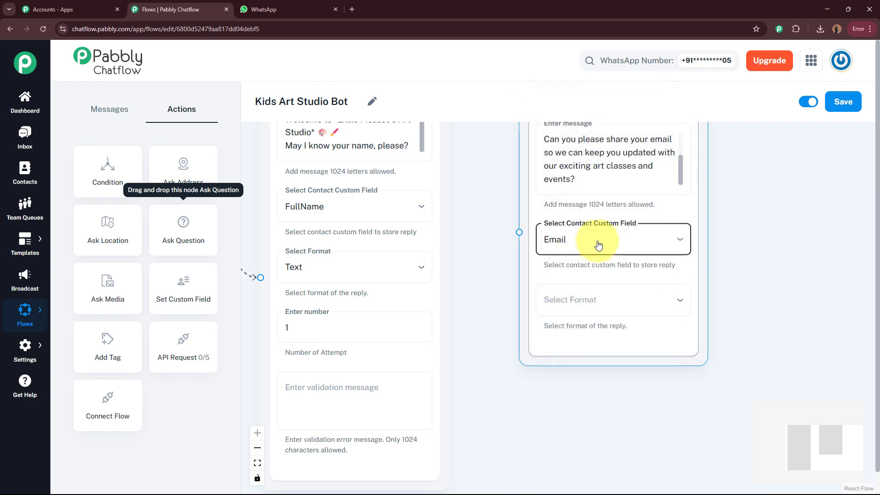
pyautogui.click(612, 302)
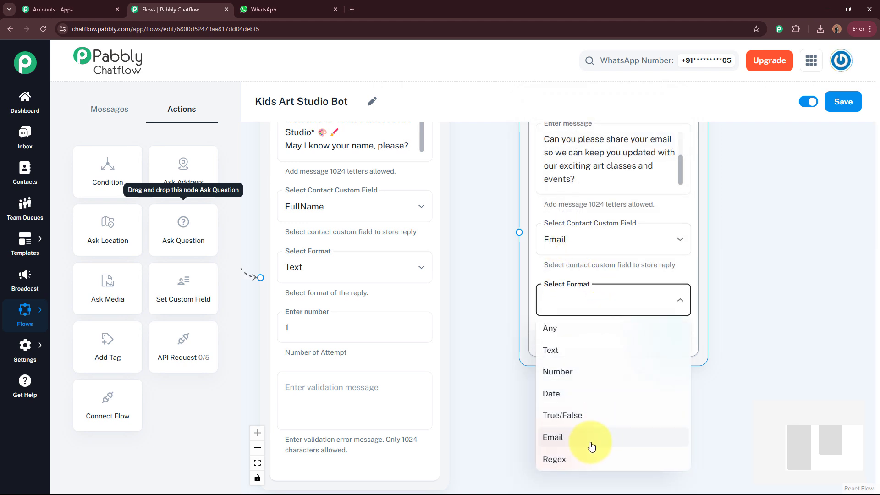
pyautogui.click(591, 437)
pyautogui.click(567, 359)
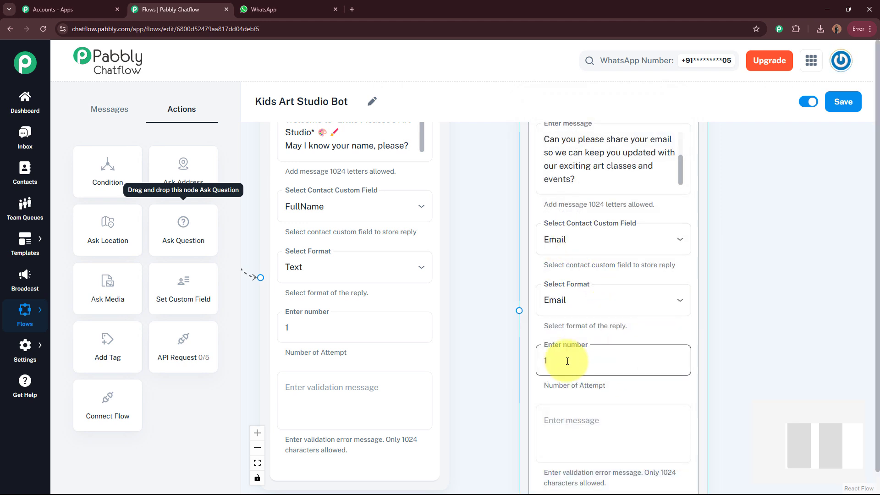
pyautogui.click(770, 359)
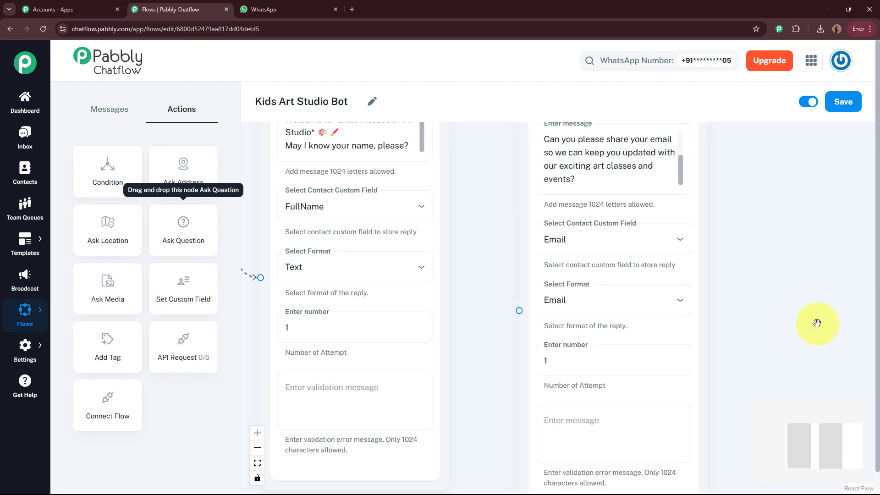
pyautogui.scroll(-5, 798, 314)
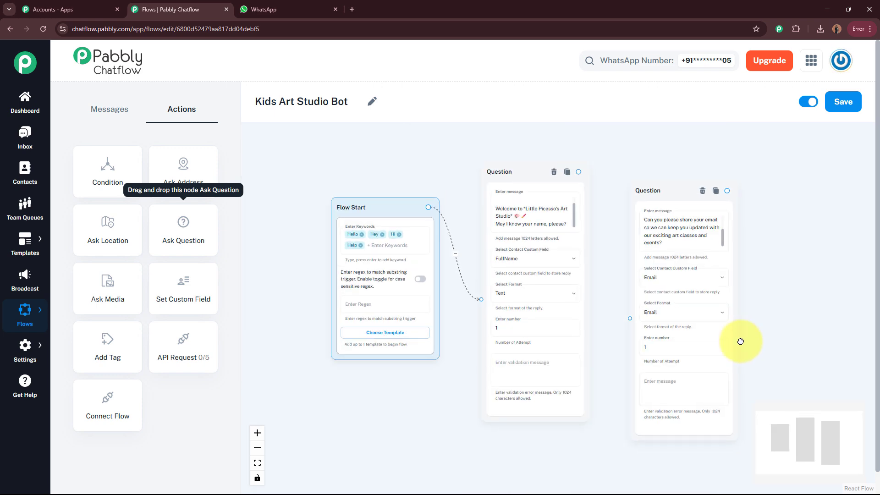
# Step: Connect the name Question node's output to the email Question node and centre it on the canvas
pyautogui.moveTo(609, 216); pyautogui.dragTo(600, 201)
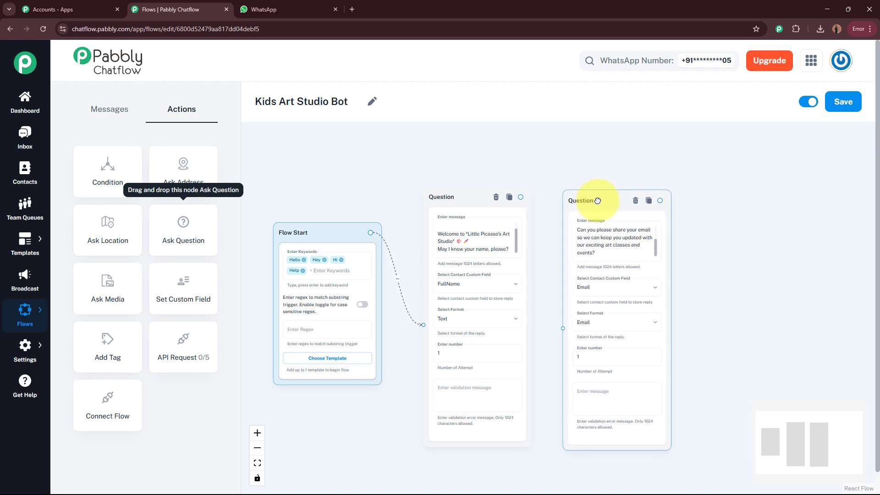
pyautogui.click(517, 196)
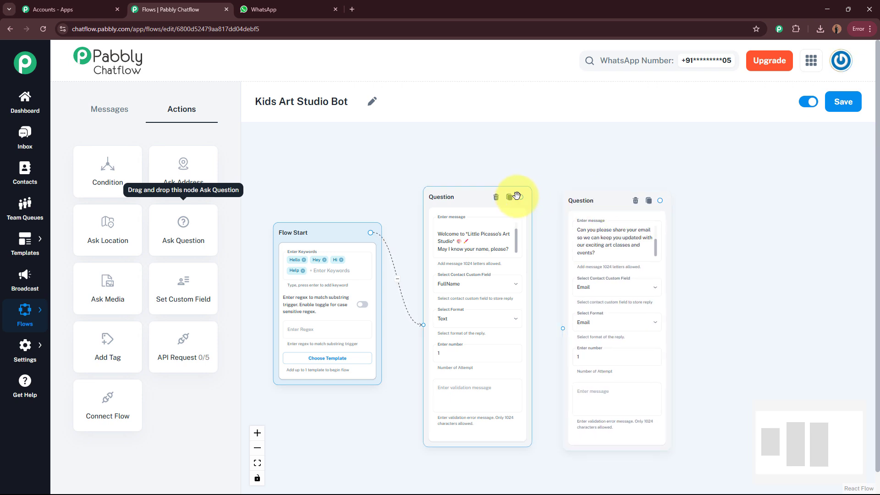
pyautogui.click(566, 330)
pyautogui.moveTo(554, 269); pyautogui.dragTo(563, 327)
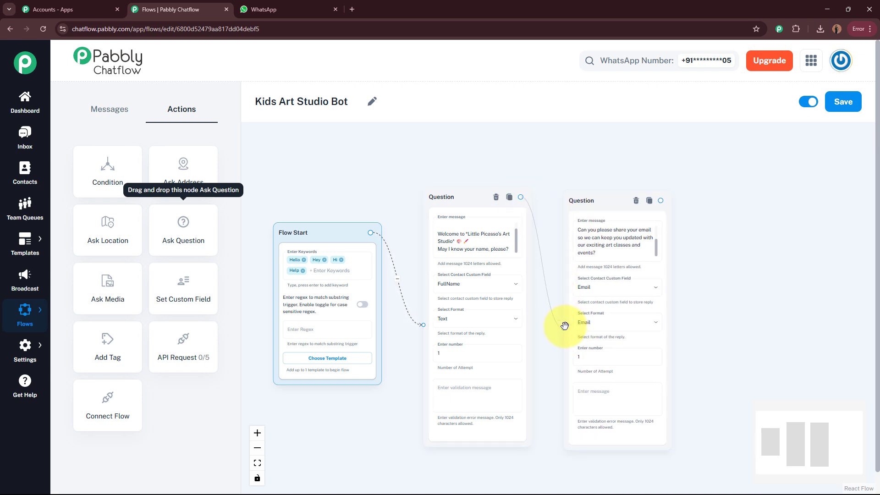
pyautogui.moveTo(597, 198); pyautogui.dragTo(591, 190)
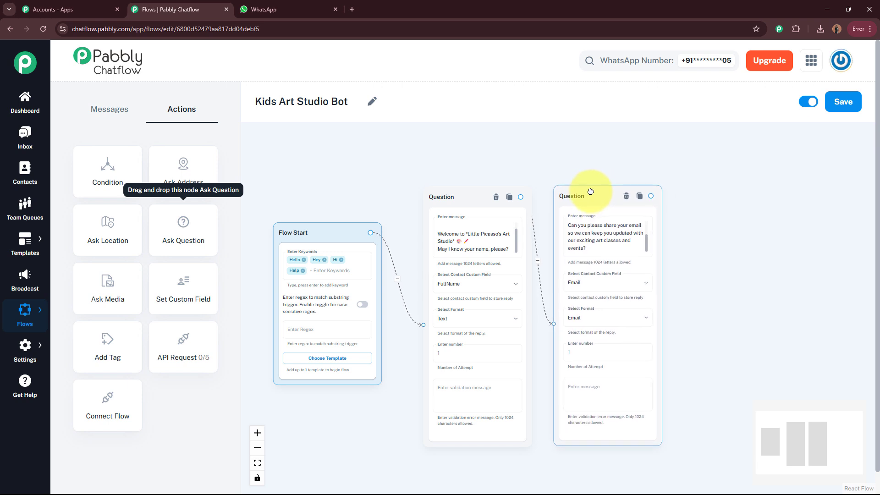
pyautogui.moveTo(709, 304); pyautogui.dragTo(615, 289)
pyautogui.scroll(3, 554, 293)
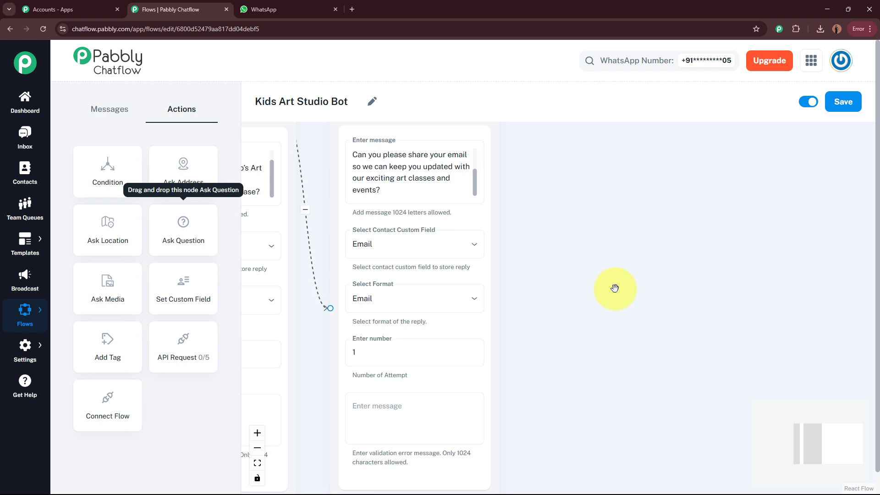
pyautogui.scroll(-1, 614, 288)
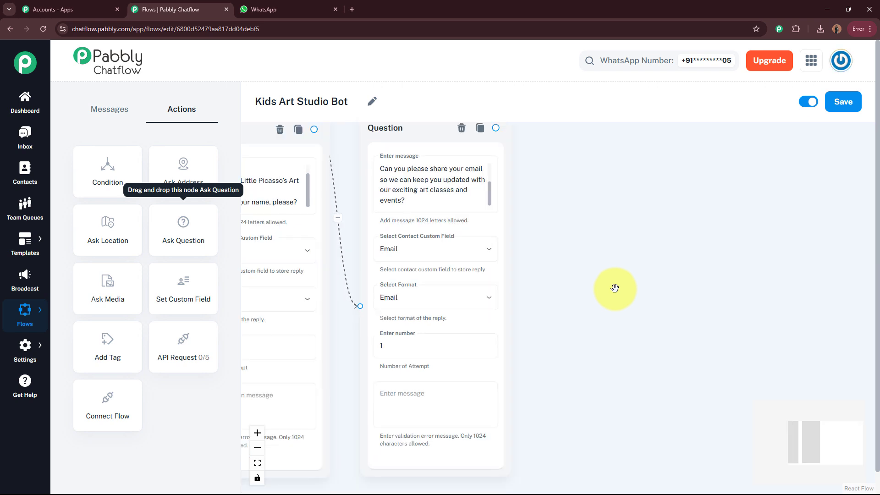
pyautogui.moveTo(614, 288); pyautogui.dragTo(582, 304)
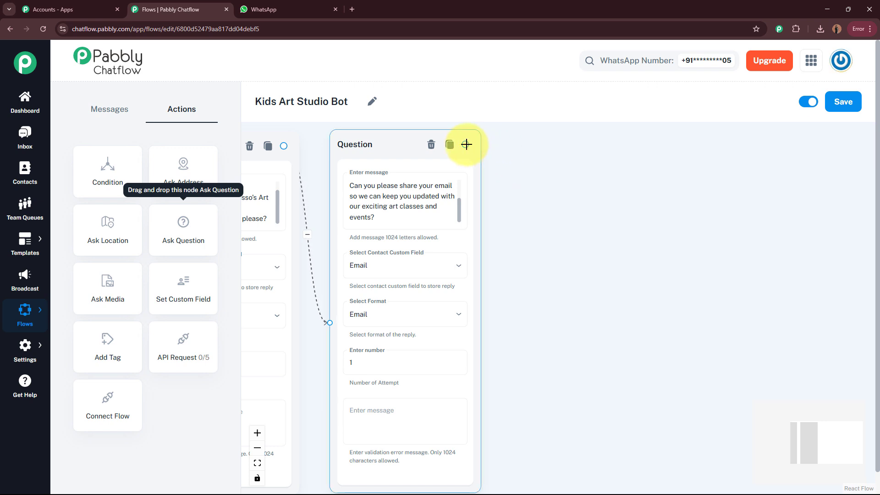
# Step: Add a Media-type Message node connected after the email Question node
pyautogui.moveTo(467, 144); pyautogui.dragTo(665, 278)
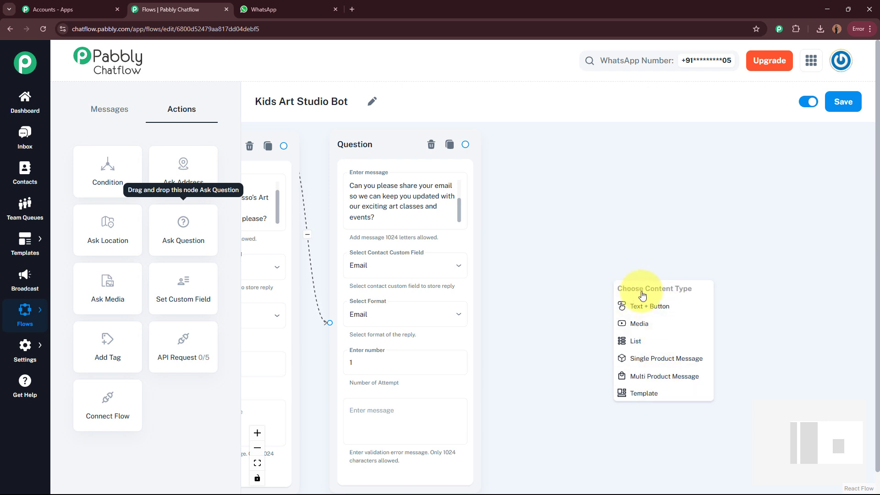
pyautogui.click(656, 328)
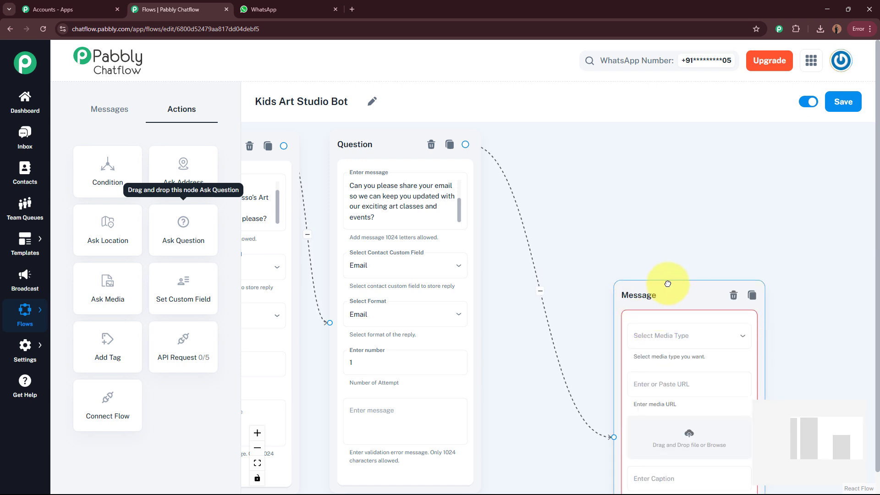
pyautogui.click(778, 230)
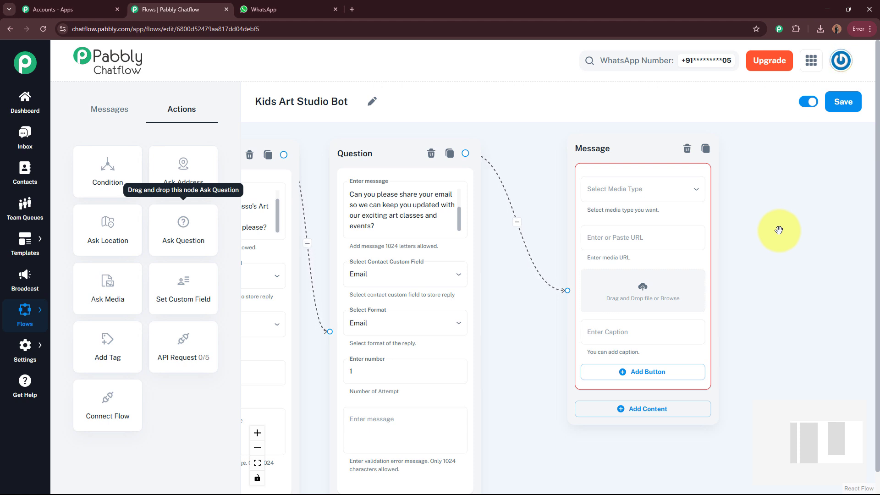
# Step: Set the Message node's media type to Image and upload the Art Studio picture
pyautogui.click(643, 190)
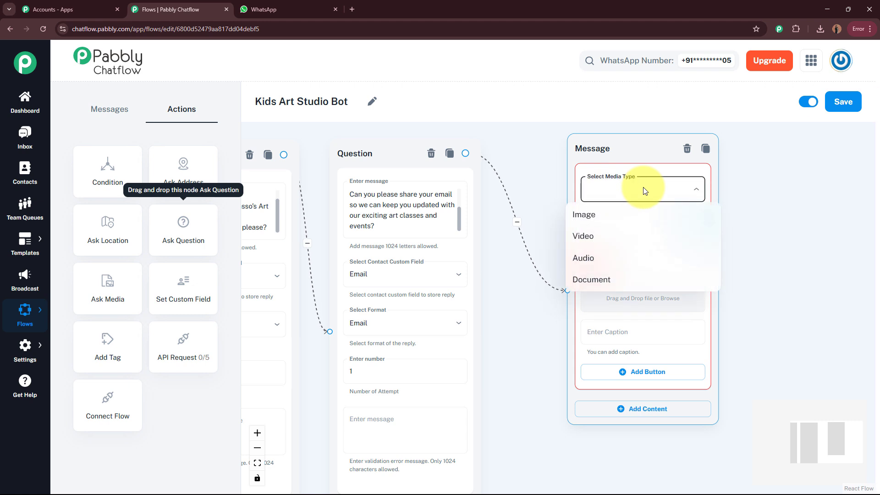
pyautogui.click(630, 219)
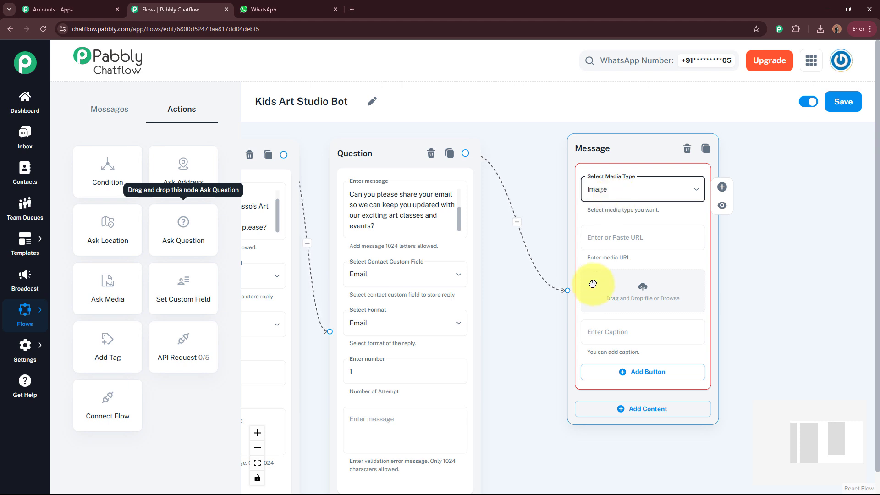
pyautogui.click(636, 239)
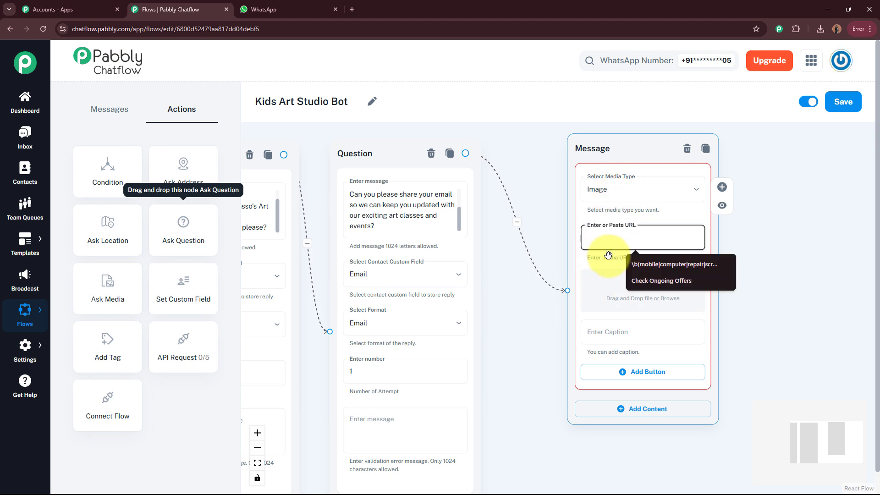
pyautogui.click(671, 217)
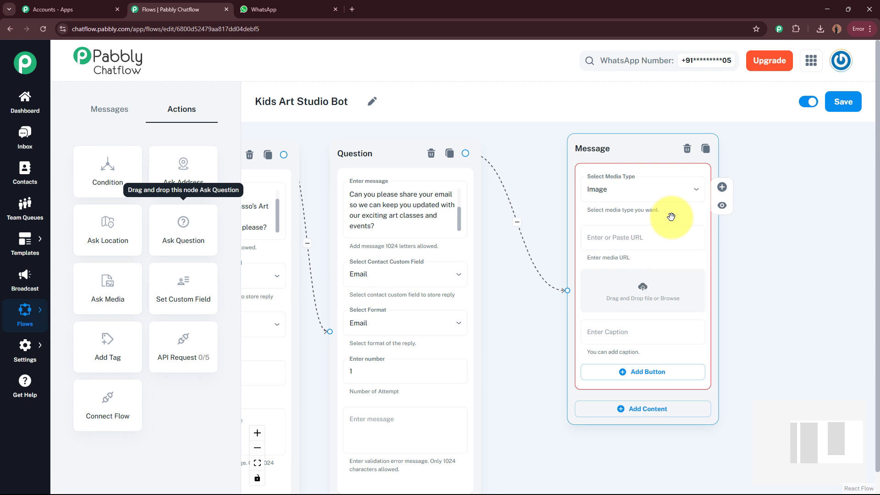
pyautogui.click(643, 290)
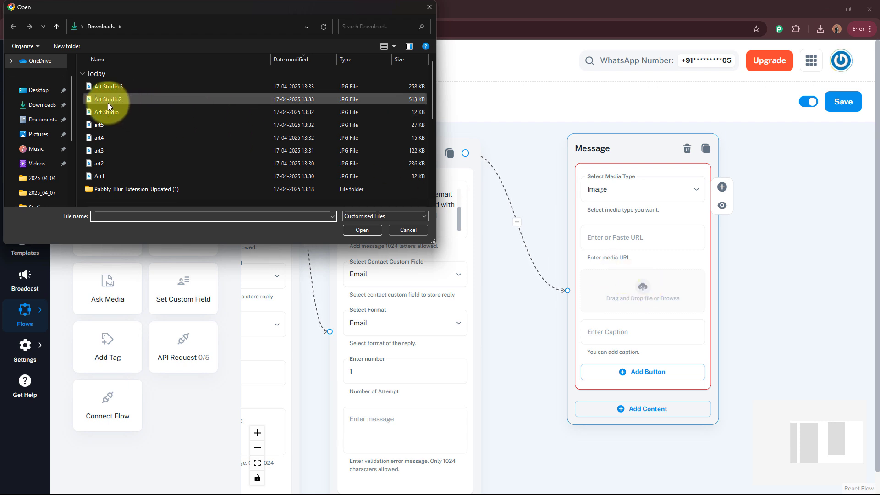
pyautogui.click(144, 112)
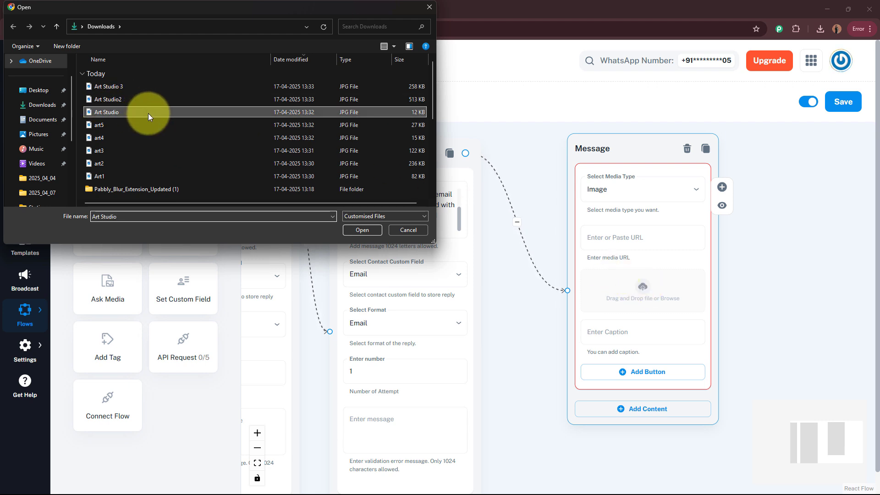
pyautogui.click(362, 228)
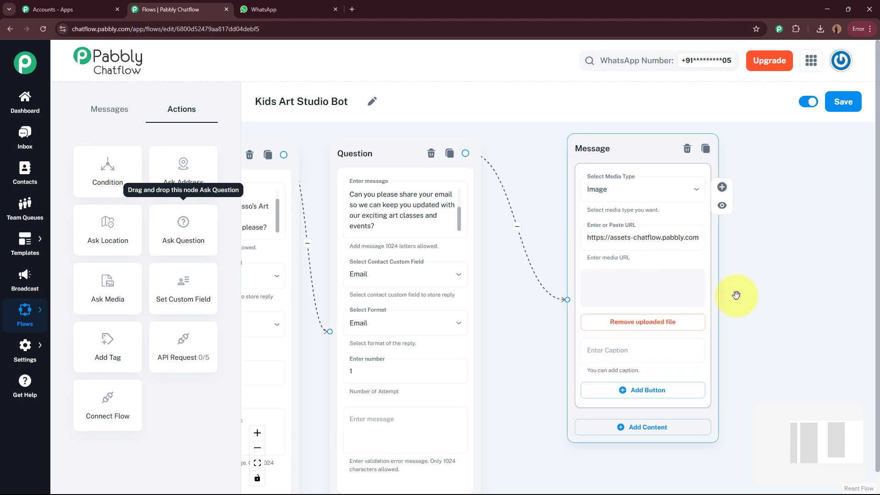
pyautogui.click(625, 316)
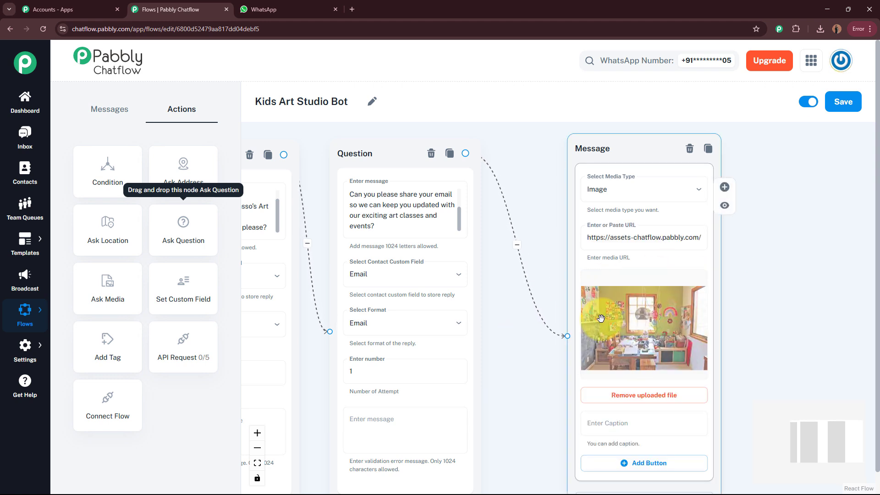
pyautogui.scroll(-2, 743, 302)
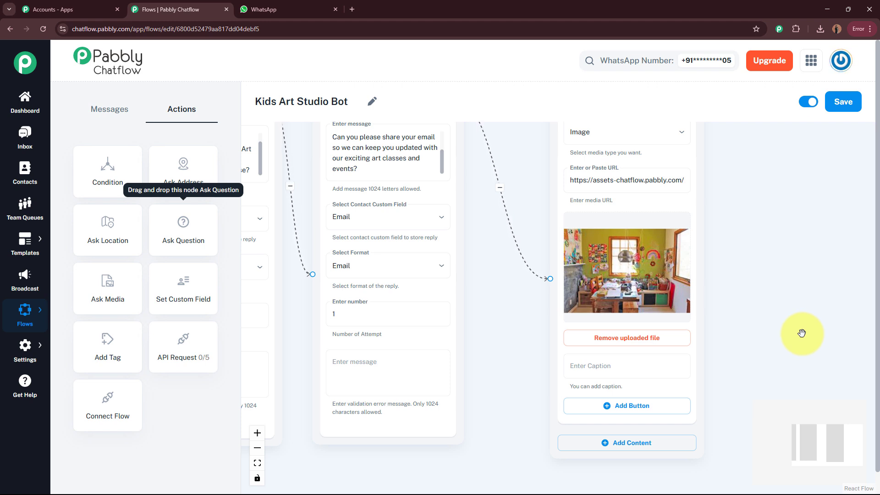
# Step: Add a Text + Button content block below the image in the Message node
pyautogui.moveTo(754, 378); pyautogui.dragTo(682, 197)
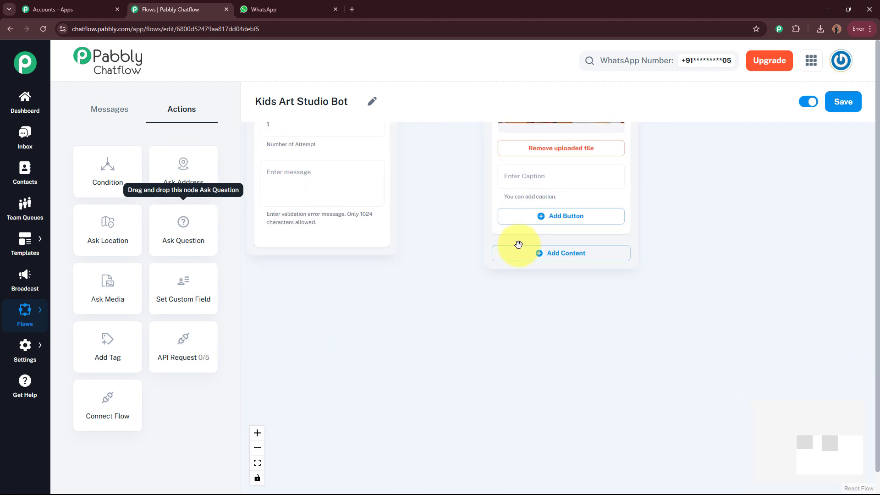
pyautogui.click(600, 256)
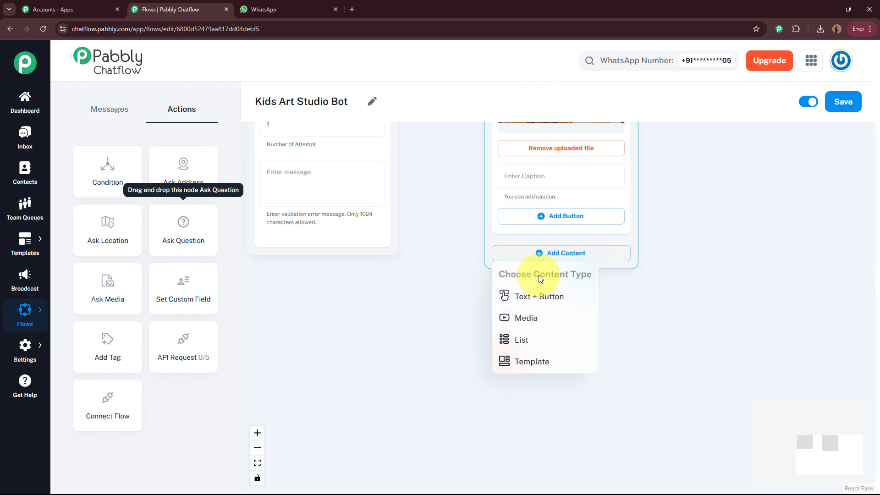
pyautogui.click(540, 296)
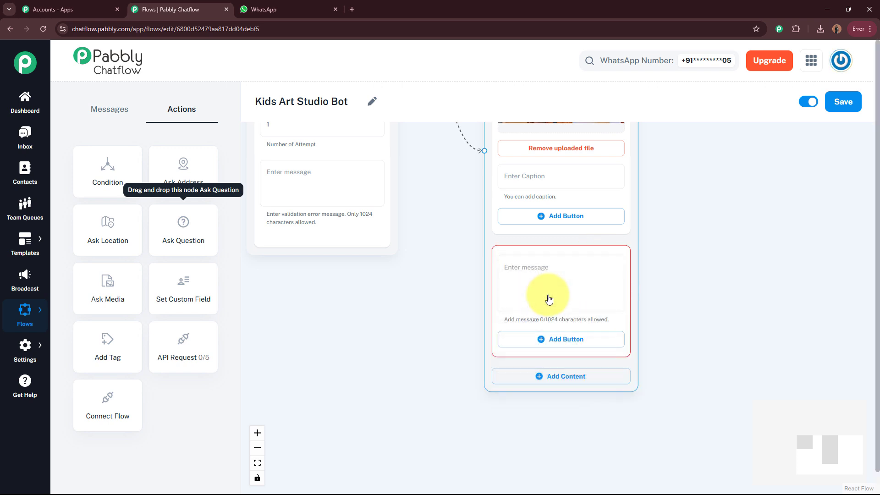
pyautogui.click(552, 274)
pyautogui.moveTo(709, 210)
pyautogui.mouseDown()
pyautogui.moveTo(708, 340)
pyautogui.moveTo(692, 247)
pyautogui.moveTo(721, 203)
pyautogui.mouseUp()
pyautogui.click(618, 293)
# Step: Paste the welcome text thanking $FullName, adding a blank line after the 🌈✨ line
pyautogui.click(555, 228)
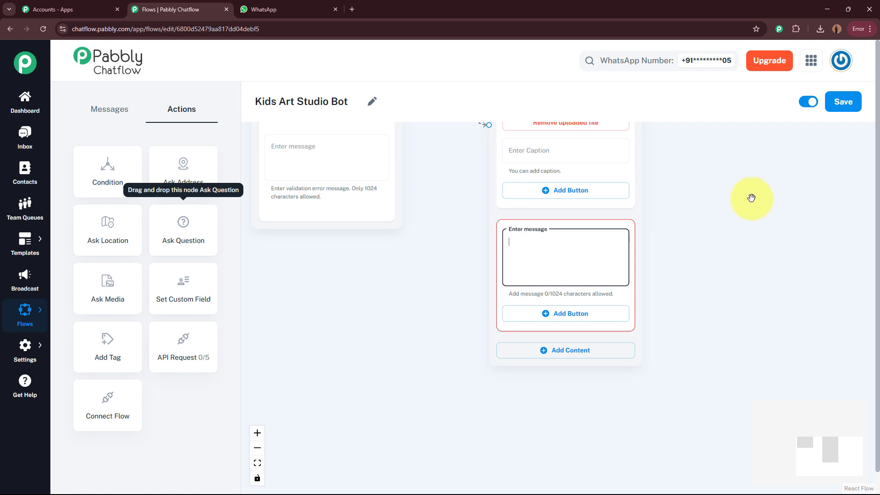
pyautogui.write("🎉 *Thank you, $FullName!*  Welcome to Little Picasso's Art Studio, where creativity begins! 🎨✨  Please choose one of the options below to continue.")
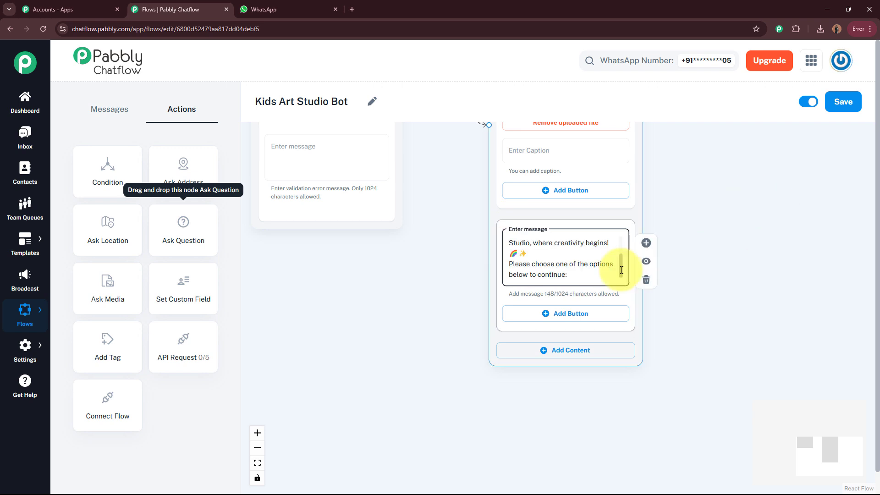
pyautogui.scroll(3, 615, 250)
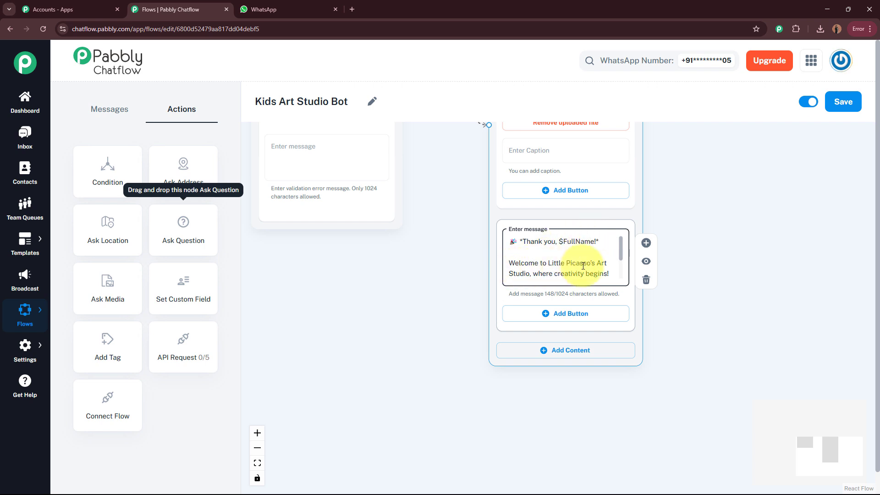
pyautogui.moveTo(621, 254); pyautogui.dragTo(621, 264)
pyautogui.scroll(-1, 620, 266)
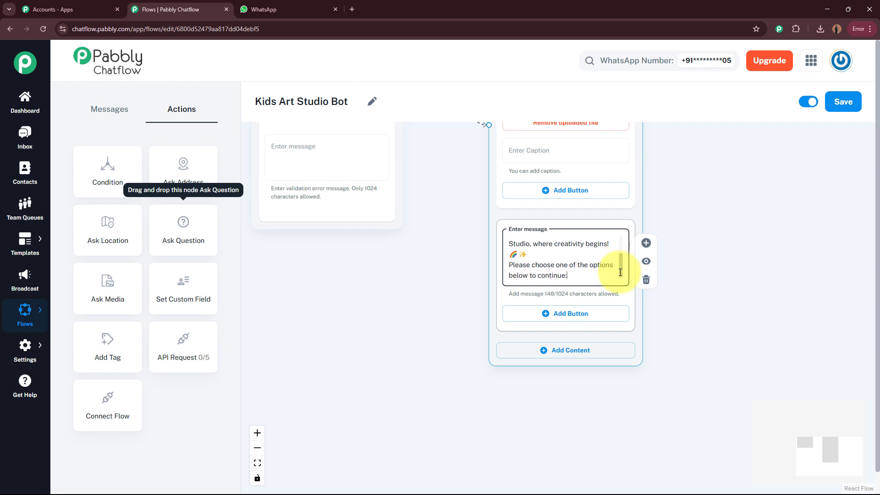
pyautogui.click(571, 253)
pyautogui.press('Return')
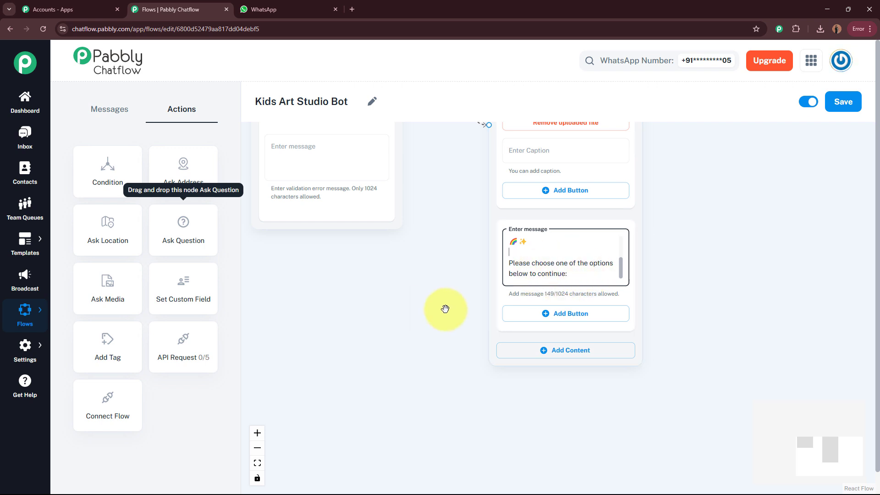
pyautogui.moveTo(428, 282); pyautogui.dragTo(415, 241)
# Step: Add the reply buttons 'Kids' Art Gallery' and 'Upcoming Workshops' to the options message
pyautogui.click(568, 278)
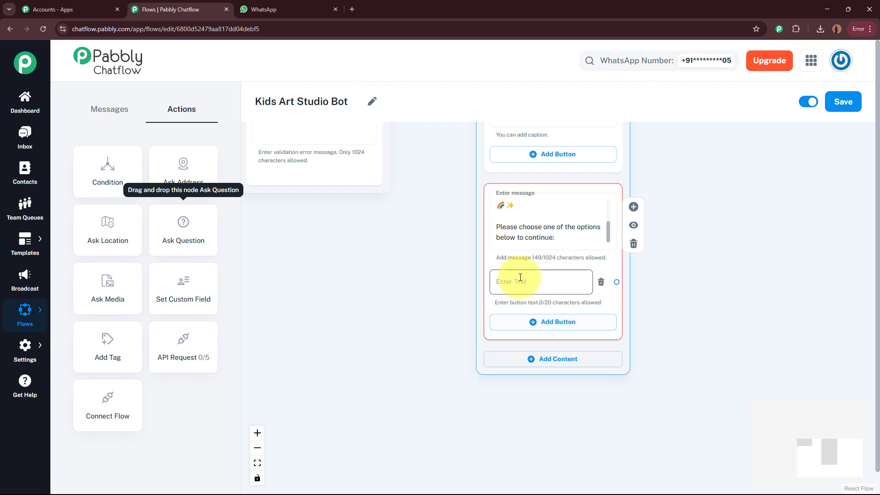
pyautogui.click(523, 280)
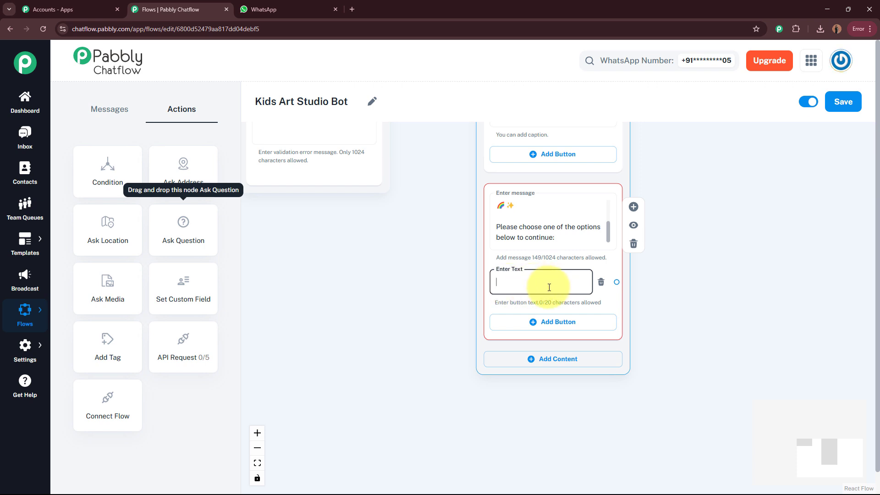
pyautogui.write('🖼️Kids’ Art Gallery')
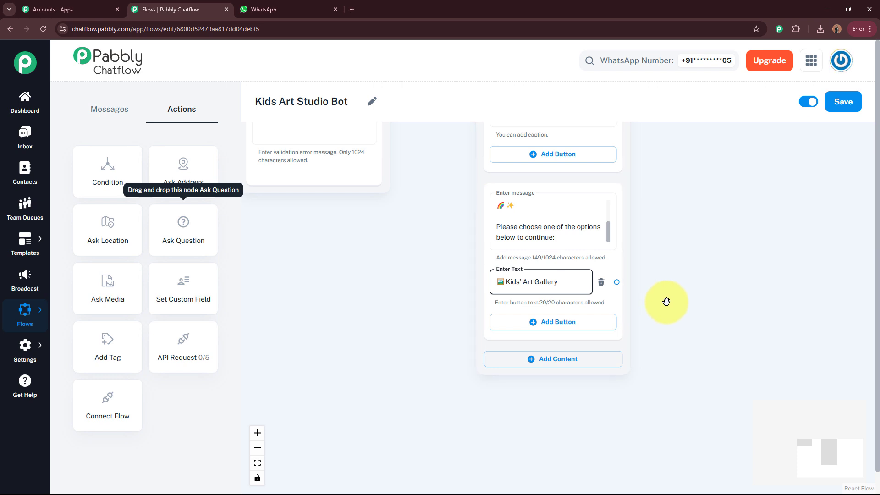
pyautogui.click(578, 322)
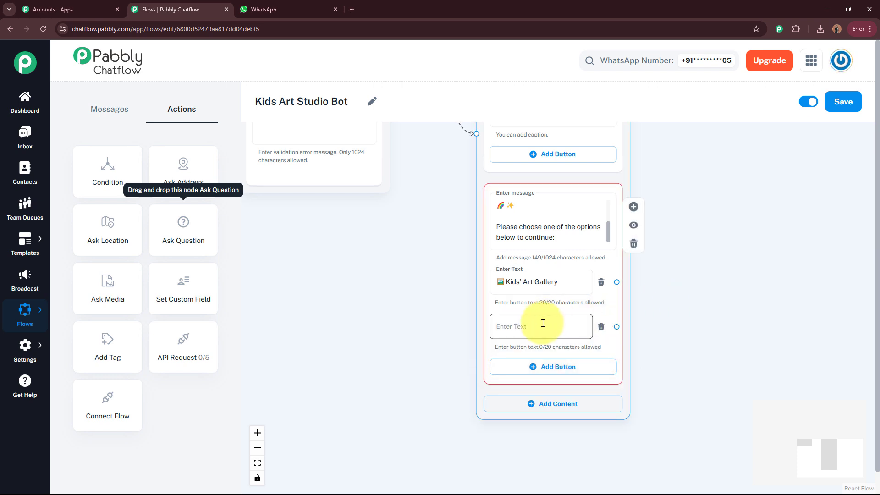
pyautogui.moveTo(444, 314); pyautogui.dragTo(448, 271)
pyautogui.click(527, 281)
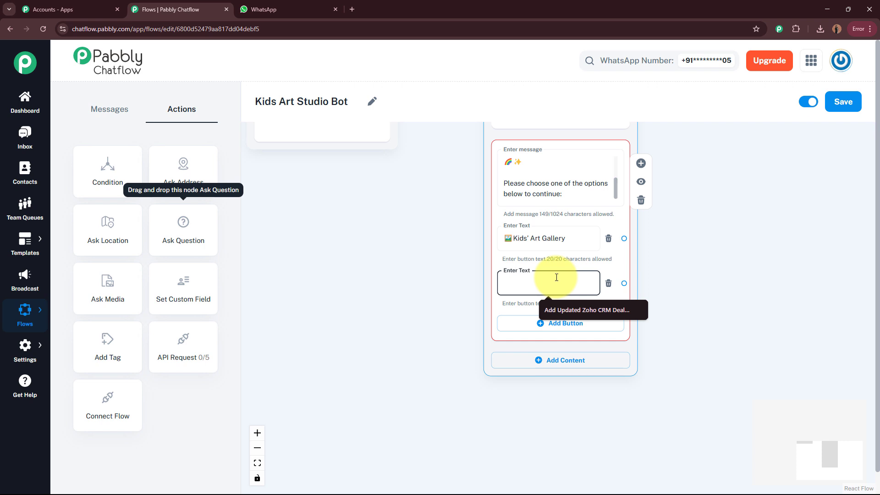
pyautogui.write('Upcoming Workshops')
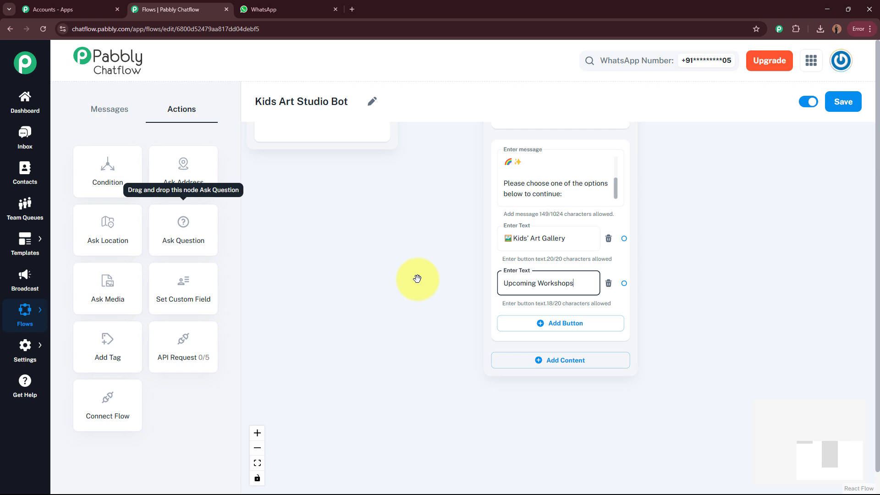
# Step: Add a third reply button labelled 'Our Monthly Plans'
pyautogui.click(557, 323)
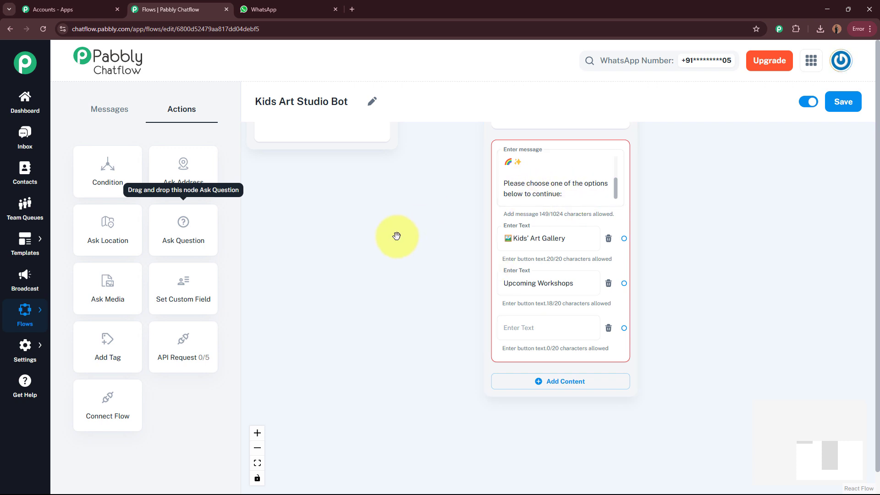
pyautogui.click(522, 328)
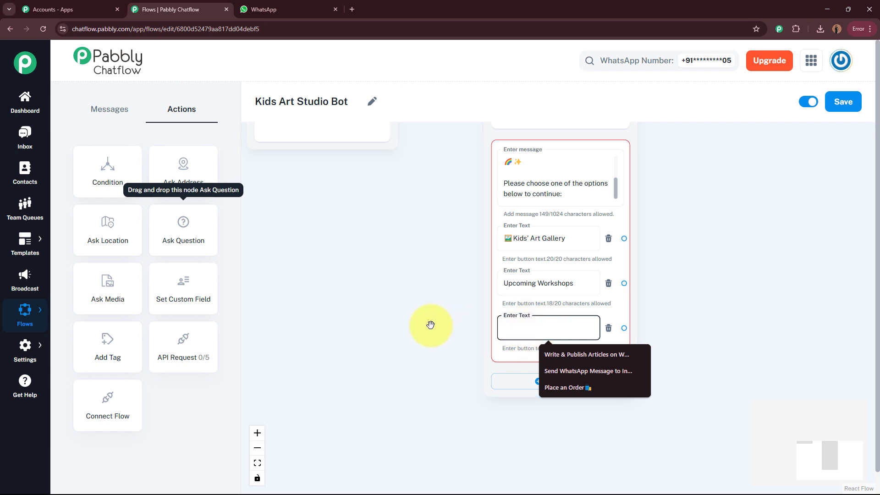
pyautogui.write('Our Monthly Plans')
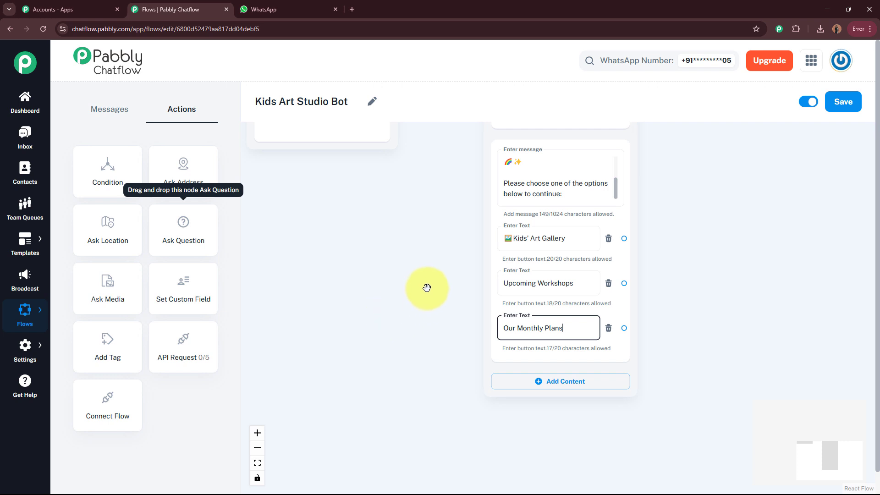
pyautogui.moveTo(427, 285); pyautogui.dragTo(261, 304)
pyautogui.click(396, 262)
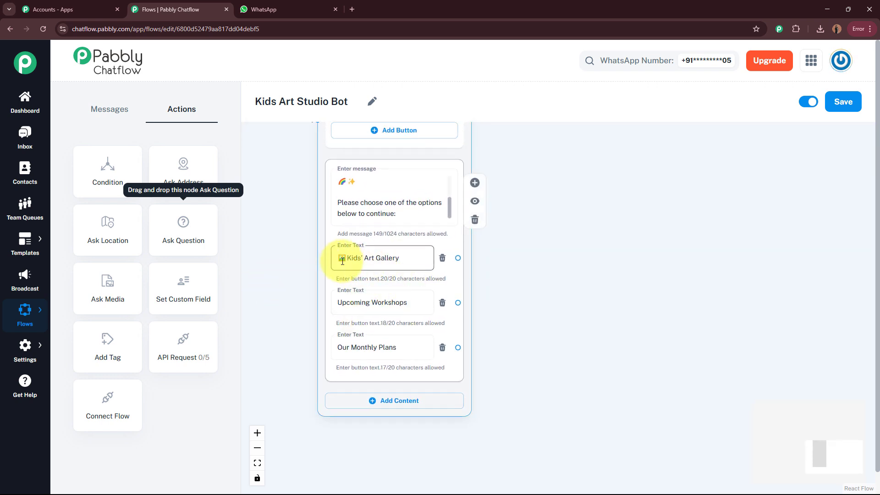
pyautogui.scroll(1, 405, 262)
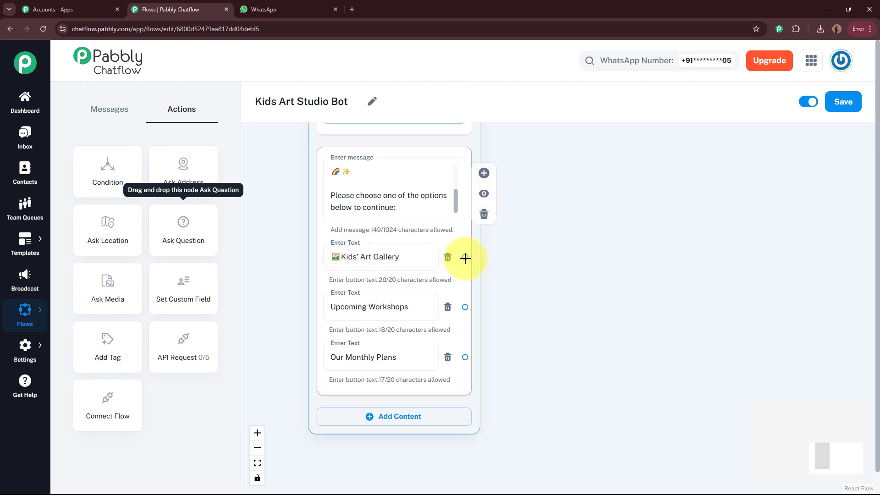
# Step: Link a new Document media message to Kids' Art Gallery and upload the Art Gallery file
pyautogui.moveTo(464, 258); pyautogui.dragTo(689, 184)
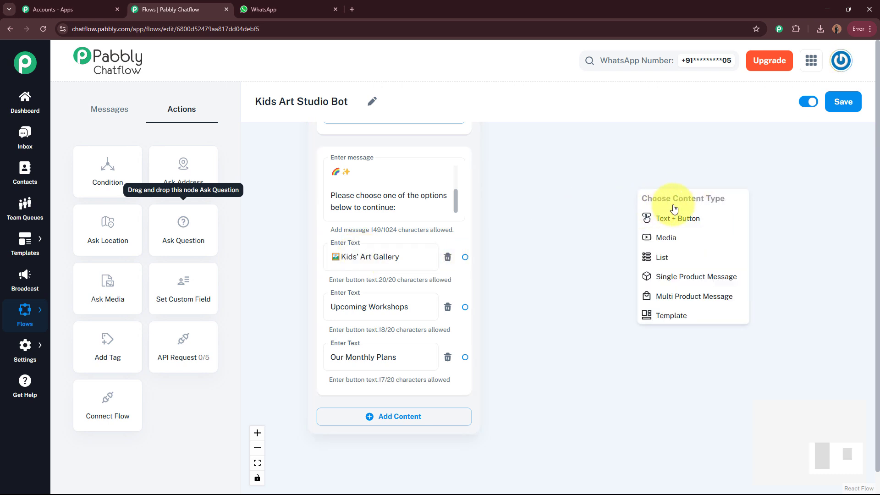
pyautogui.click(684, 238)
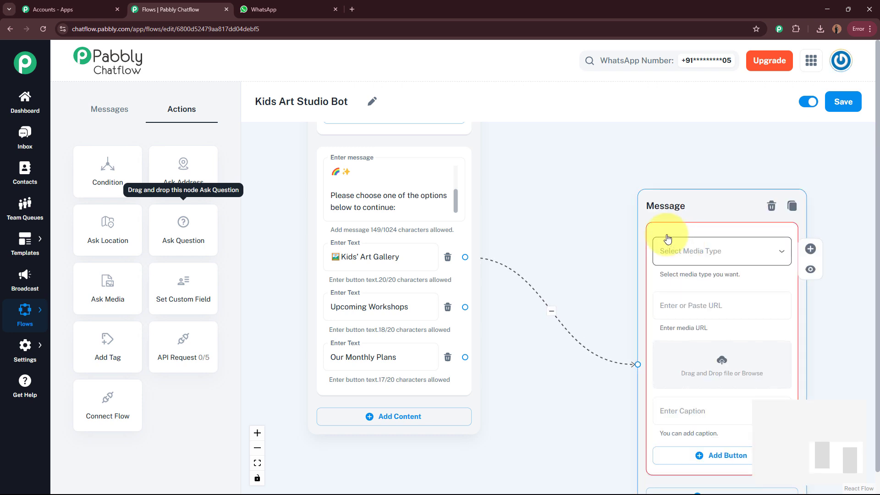
pyautogui.moveTo(615, 217); pyautogui.dragTo(515, 167)
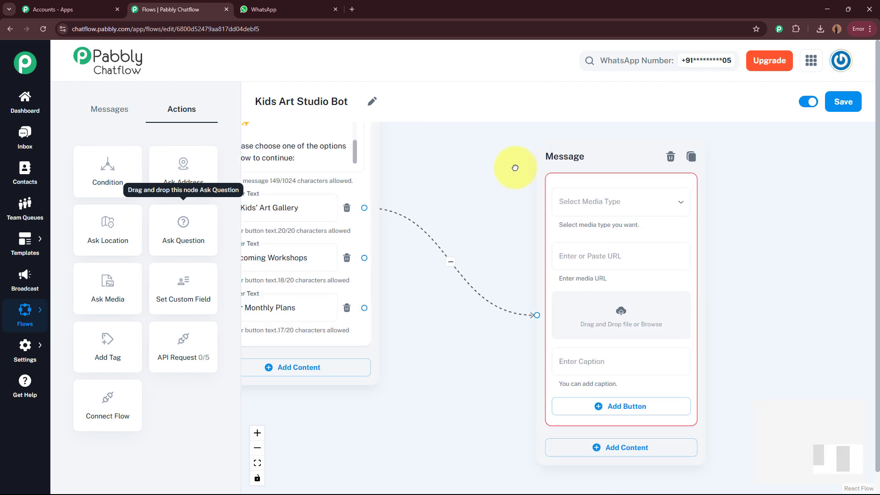
pyautogui.click(633, 202)
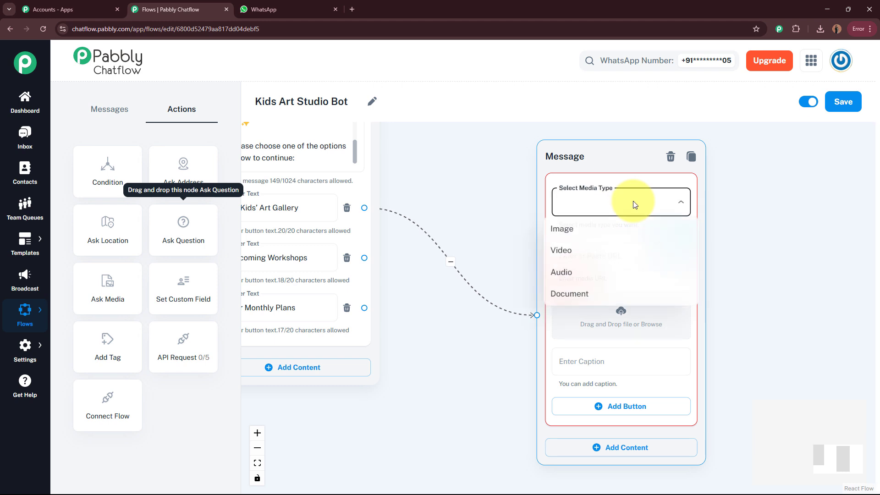
pyautogui.click(590, 297)
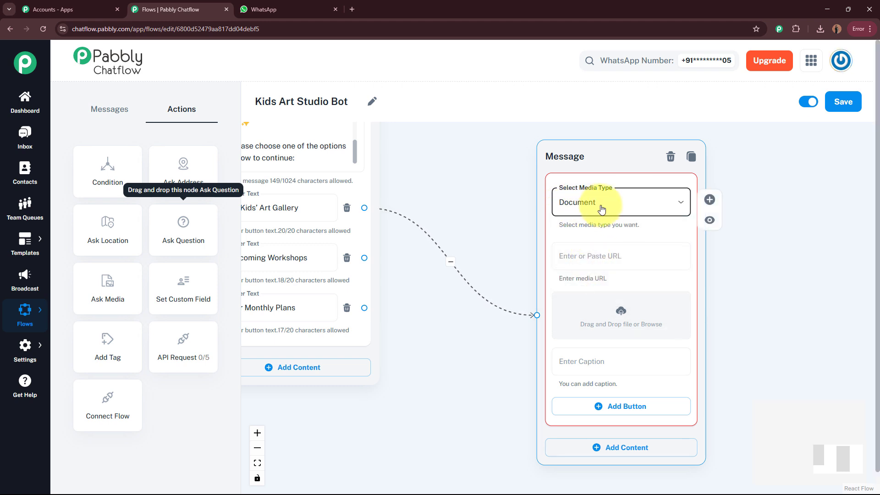
pyautogui.click(619, 311)
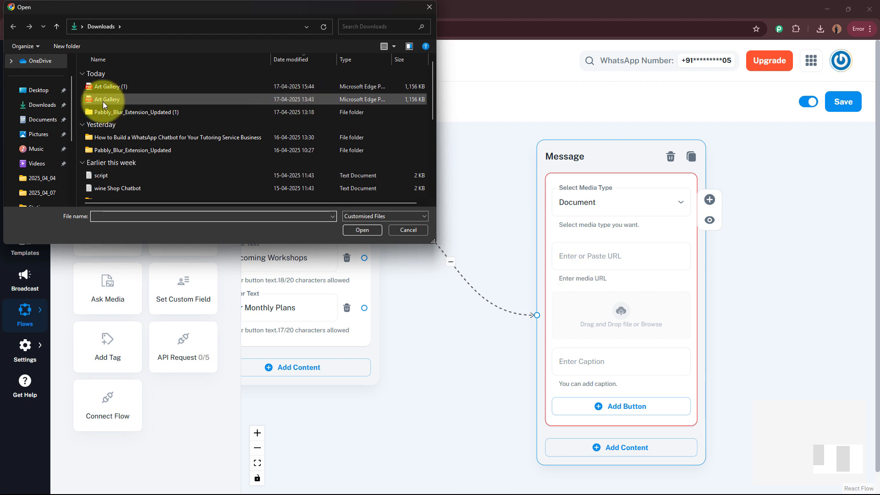
pyautogui.click(105, 100)
pyautogui.click(362, 229)
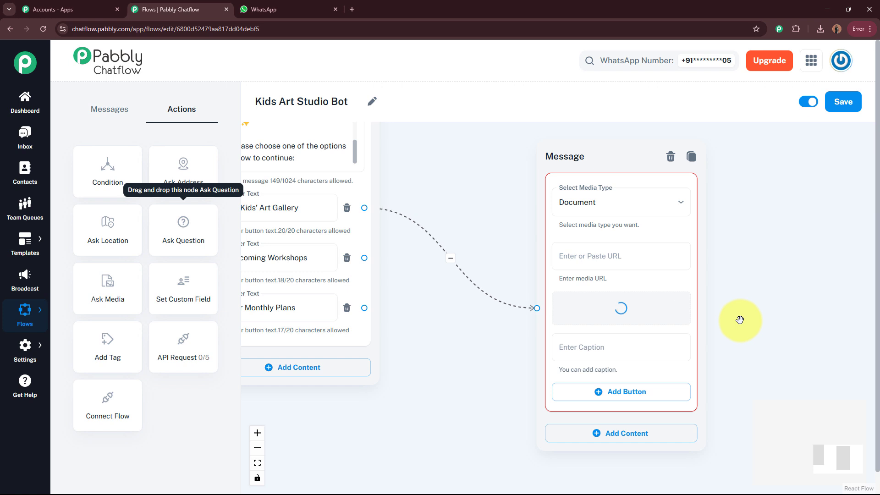
# Step: Caption the document with the sneak-peek text about the children's artworks
pyautogui.moveTo(788, 341); pyautogui.dragTo(778, 301)
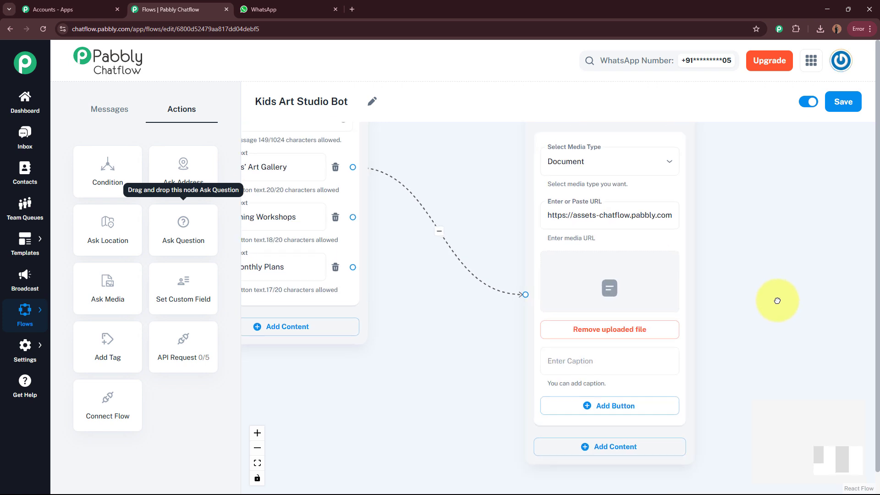
pyautogui.click(593, 362)
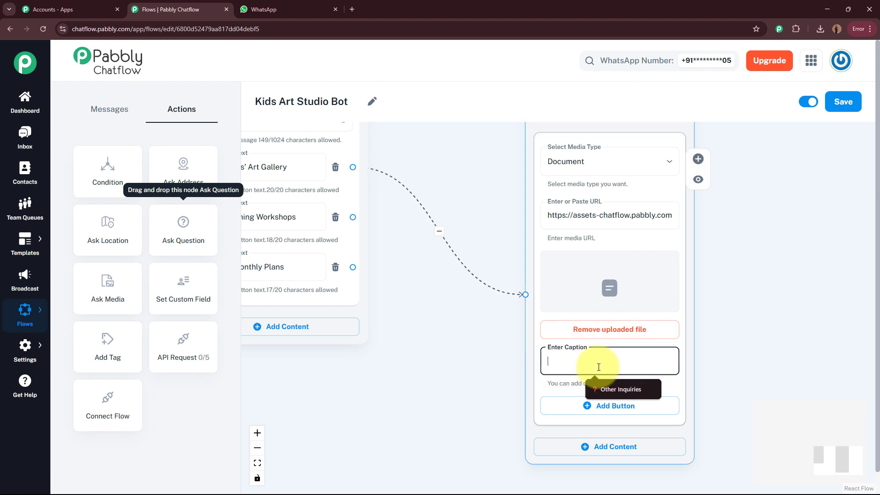
pyautogui.hotkey('ctrl', 'v')
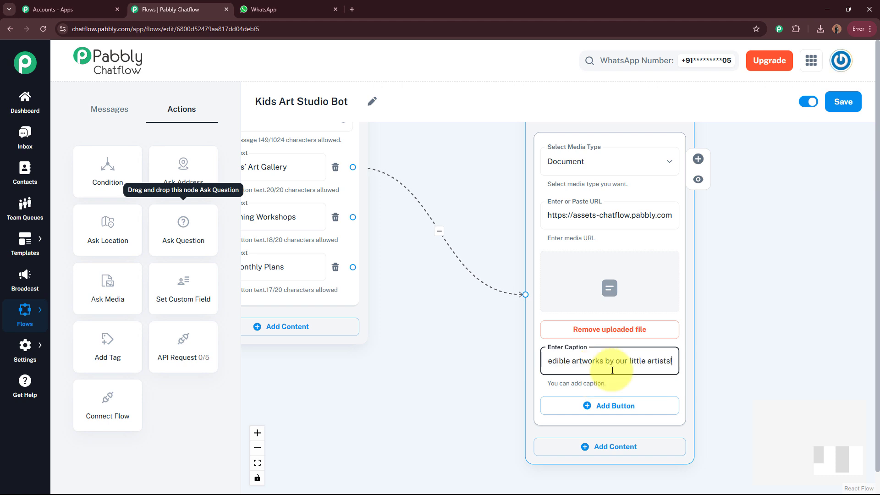
pyautogui.click(669, 362)
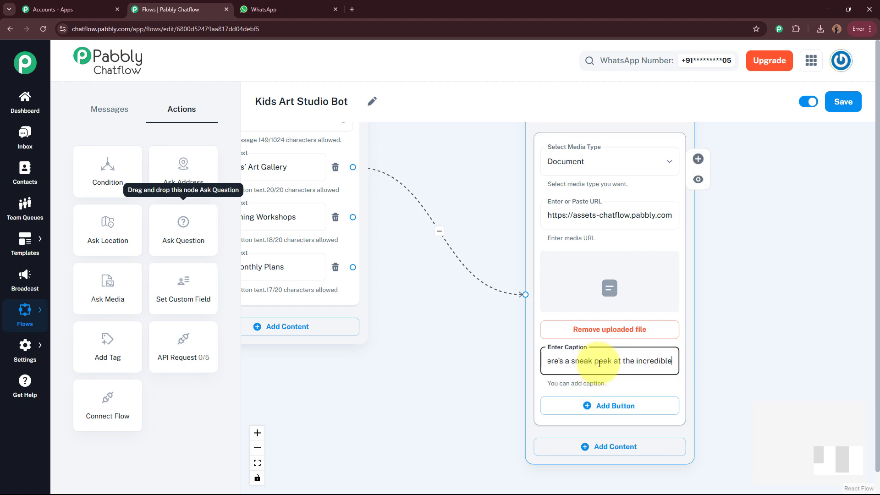
pyautogui.press('Right')
pyautogui.press('Right')
pyautogui.press('Right')
pyautogui.press('Right')
pyautogui.press('Right')
pyautogui.press('Right')
pyautogui.press('Right')
pyautogui.press('Right')
pyautogui.press('Right')
pyautogui.press('Right')
pyautogui.press('Right')
pyautogui.press('Right')
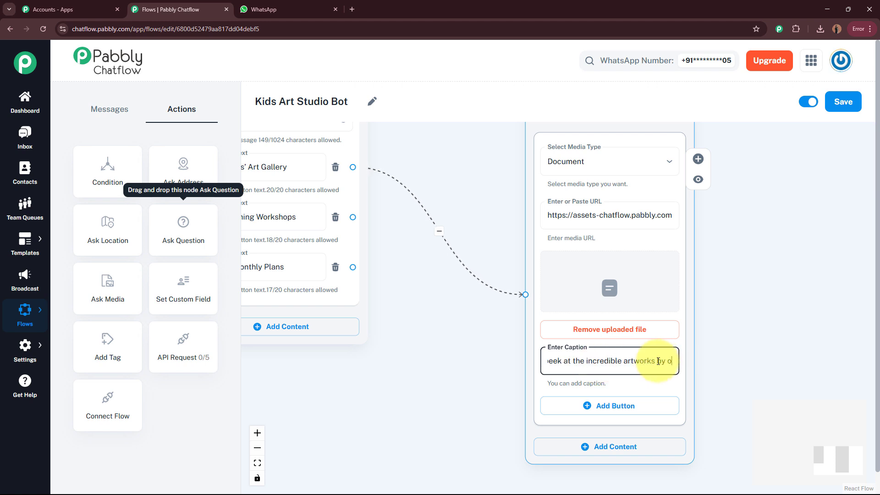
pyautogui.press('Right')
pyautogui.press('Right')
pyautogui.press('Right')
pyautogui.press('Right')
pyautogui.press('Right')
pyautogui.press('Right')
pyautogui.press('Right')
pyautogui.press('Right')
pyautogui.press('Right')
pyautogui.press('Right')
pyautogui.press('Right')
pyautogui.press('Right')
pyautogui.press('Right')
pyautogui.press('Right')
pyautogui.press('Right')
pyautogui.press('Right')
pyautogui.press('Right')
pyautogui.press('Right')
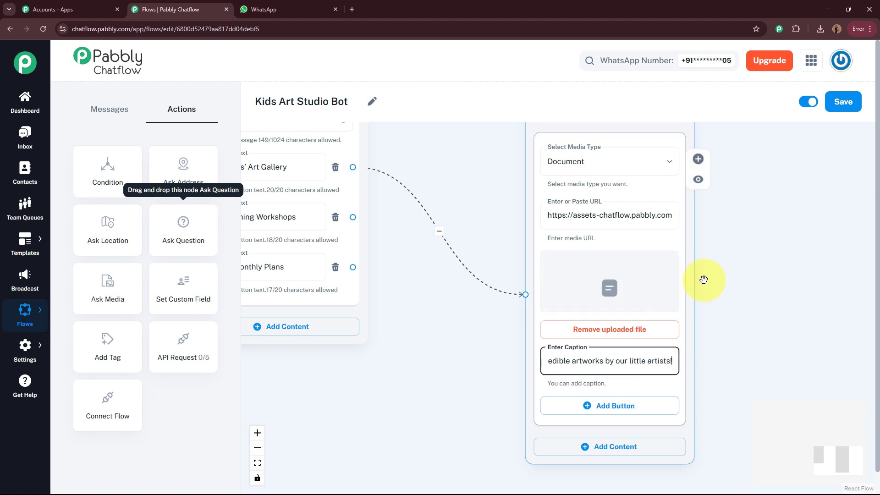
pyautogui.scroll(-3, 770, 298)
pyautogui.moveTo(767, 303); pyautogui.dragTo(656, 368)
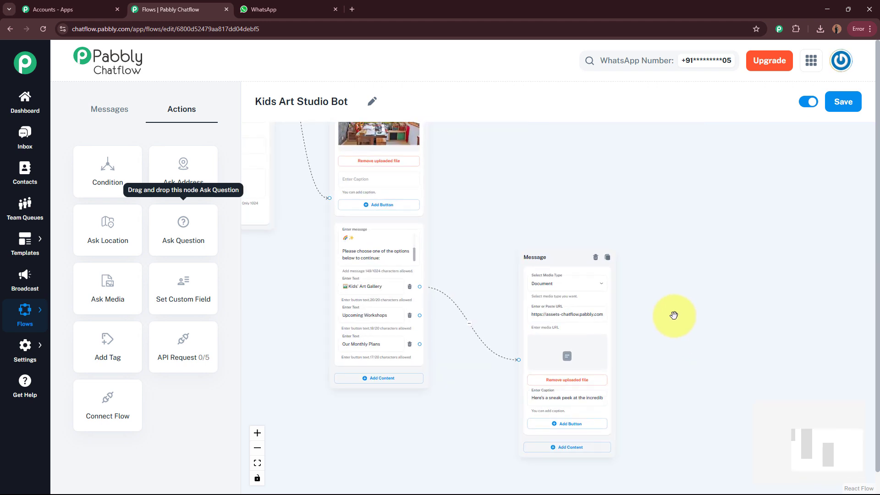
pyautogui.moveTo(568, 270); pyautogui.dragTo(556, 191)
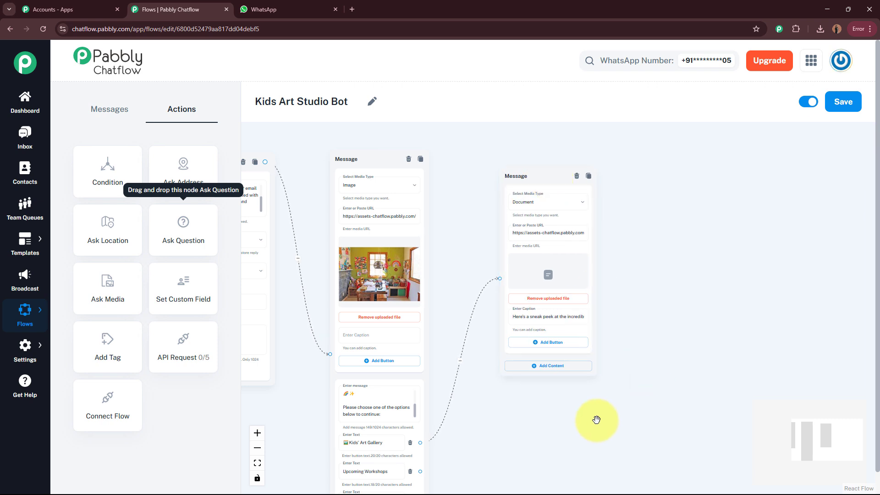
pyautogui.scroll(5, 605, 389)
# Step: Link a new Text + Button message to the Upcoming Workshops button
pyautogui.click(349, 362)
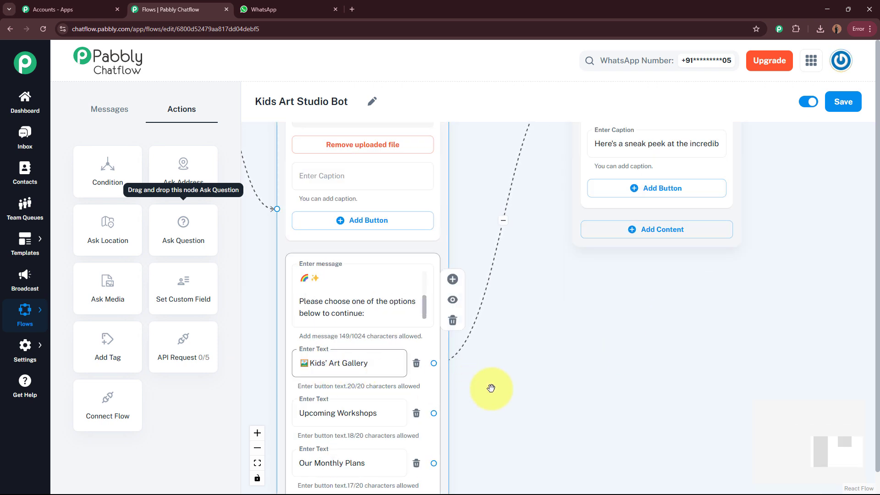
pyautogui.moveTo(490, 388); pyautogui.dragTo(517, 315)
pyautogui.moveTo(575, 355); pyautogui.dragTo(563, 314)
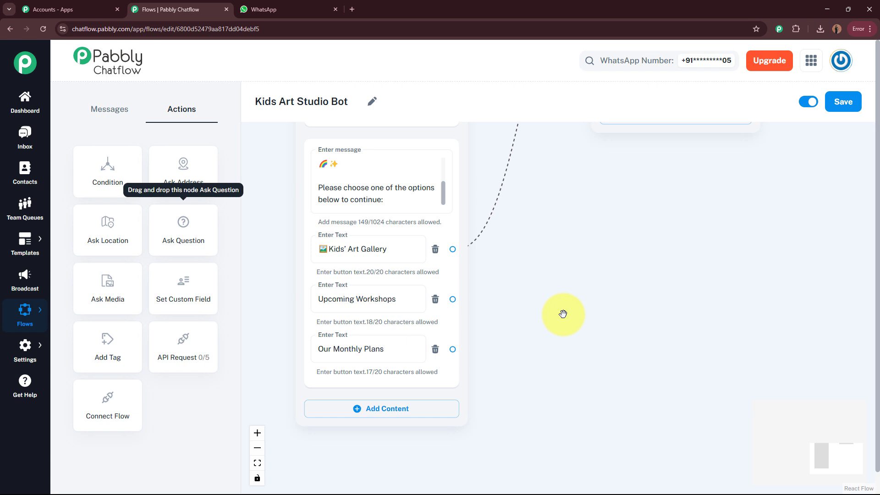
pyautogui.click(327, 304)
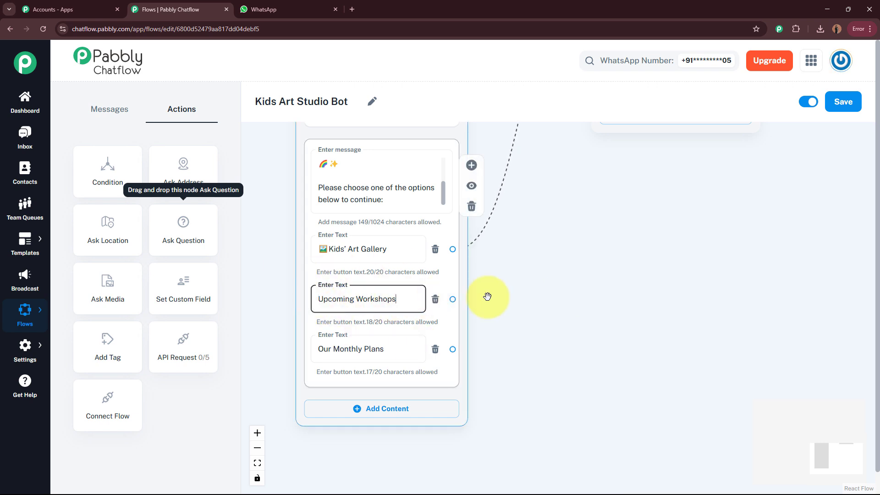
pyautogui.moveTo(452, 298); pyautogui.dragTo(620, 197)
pyautogui.click(713, 308)
# Step: Paste the Clay Modelling, Canvas Painting and Summer Art Camp dates into that message
pyautogui.click(624, 238)
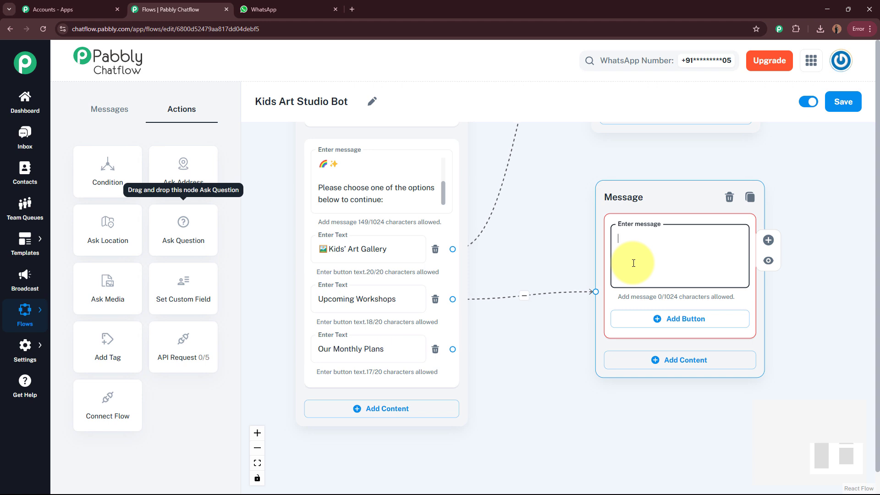
pyautogui.hotkey('ctrl', 'v')
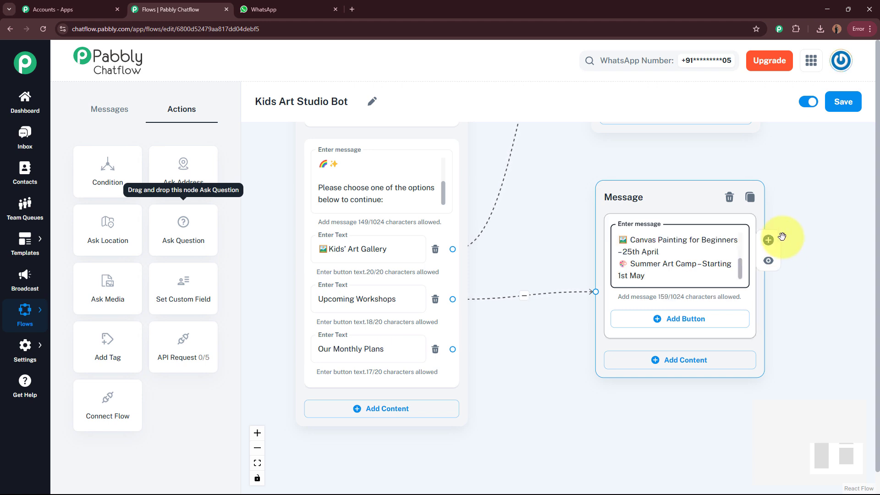
pyautogui.moveTo(740, 265); pyautogui.dragTo(740, 221)
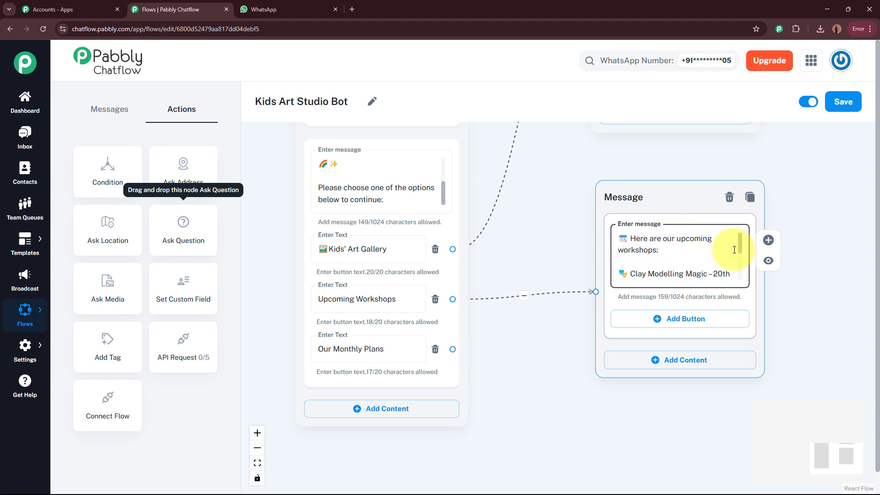
pyautogui.moveTo(741, 248)
pyautogui.mouseDown()
pyautogui.moveTo(738, 277)
pyautogui.moveTo(741, 232)
pyautogui.mouseUp()
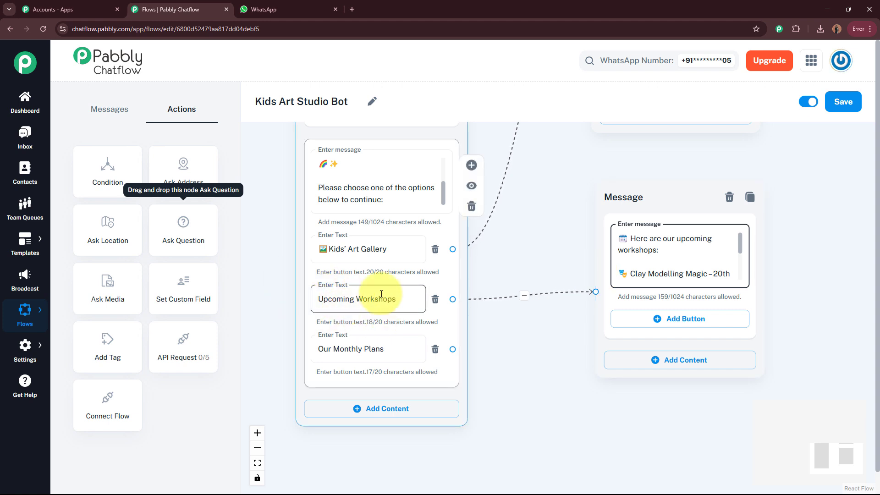
pyautogui.moveTo(648, 199); pyautogui.dragTo(650, 176)
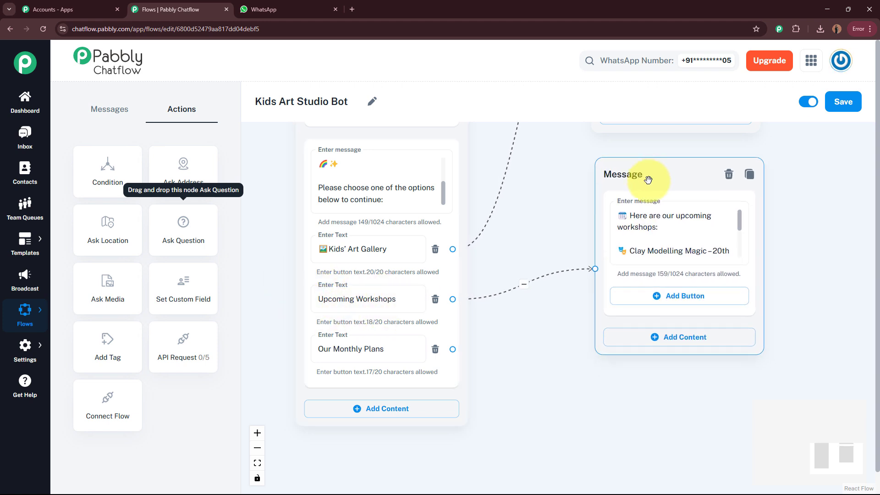
pyautogui.moveTo(587, 415); pyautogui.dragTo(575, 328)
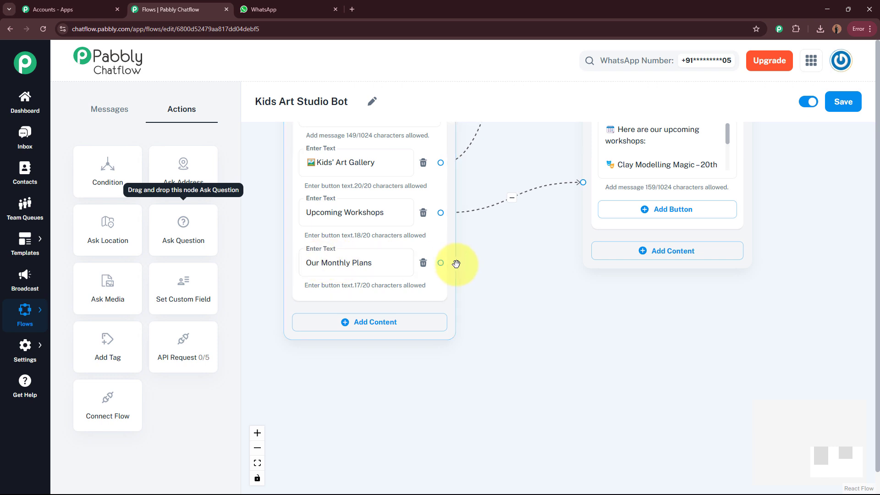
# Step: Link a new message to Our Monthly Plans and paste the plan list with ₹2,500 and ₹3,999 prices
pyautogui.moveTo(441, 261); pyautogui.dragTo(571, 400)
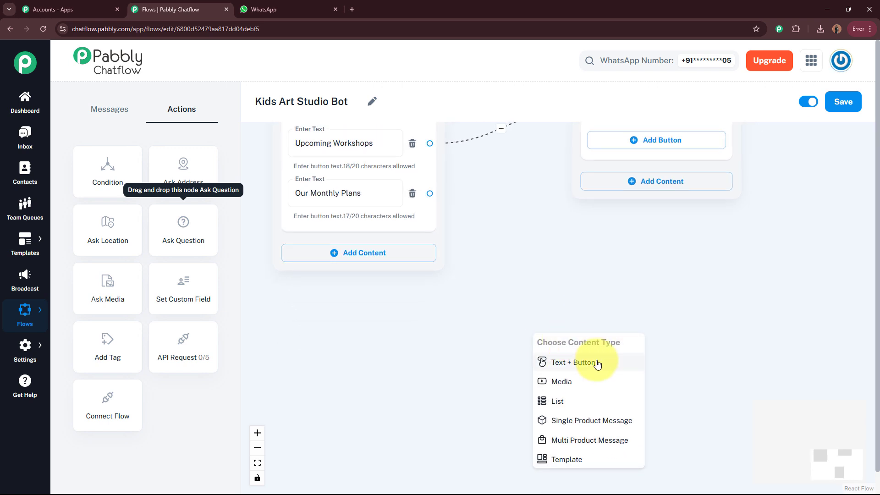
pyautogui.click(597, 363)
pyautogui.moveTo(623, 344); pyautogui.dragTo(650, 242)
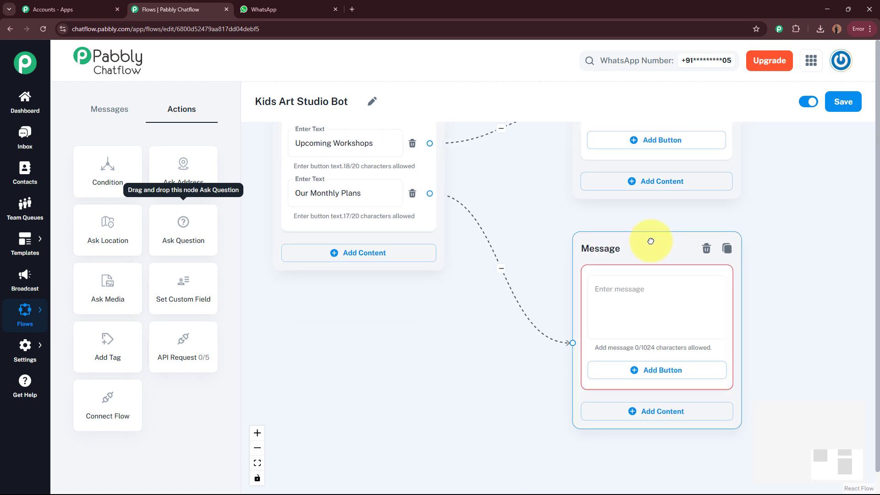
pyautogui.click(677, 285)
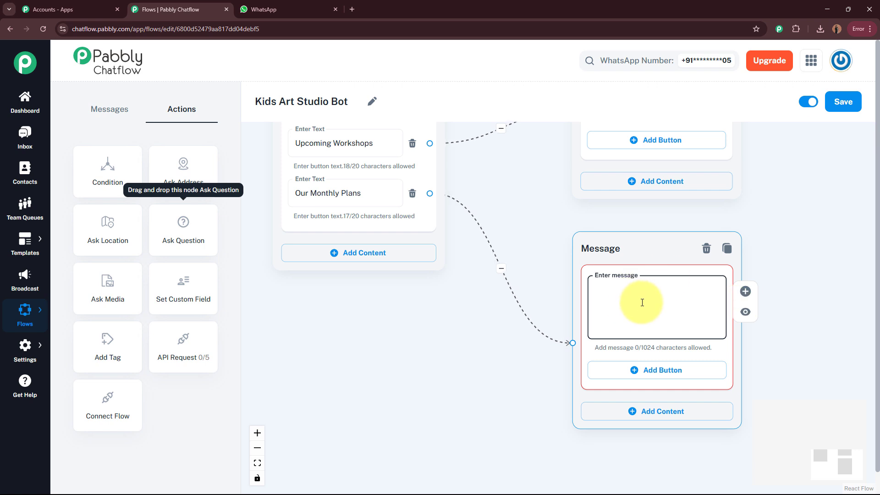
pyautogui.hotkey('ctrl', 'v')
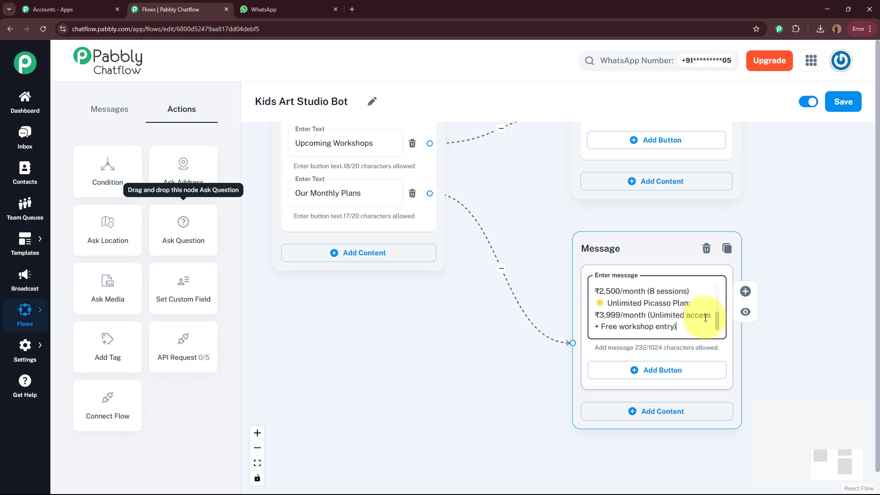
pyautogui.moveTo(718, 320); pyautogui.dragTo(691, 280)
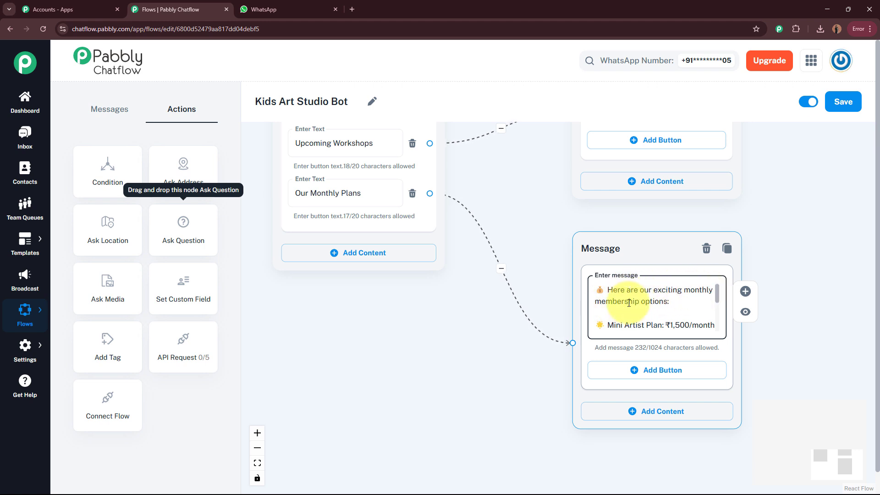
pyautogui.moveTo(719, 293)
pyautogui.mouseDown()
pyautogui.moveTo(714, 323)
pyautogui.moveTo(712, 286)
pyautogui.mouseUp()
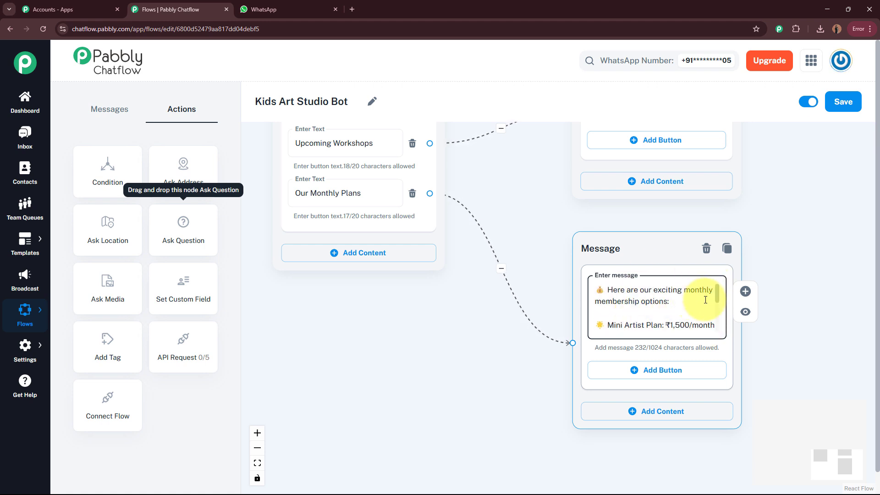
pyautogui.moveTo(717, 294); pyautogui.dragTo(717, 326)
# Step: Check the Our Monthly Plans option text and zoom out to see more of the flow
pyautogui.click(294, 193)
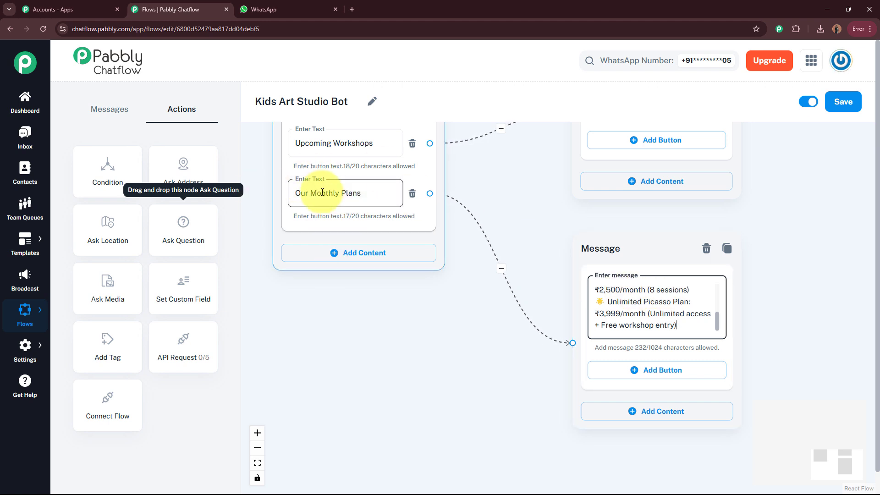
pyautogui.click(455, 340)
pyautogui.moveTo(460, 335); pyautogui.dragTo(430, 368)
pyautogui.scroll(-3, 781, 247)
pyautogui.moveTo(762, 263); pyautogui.dragTo(747, 270)
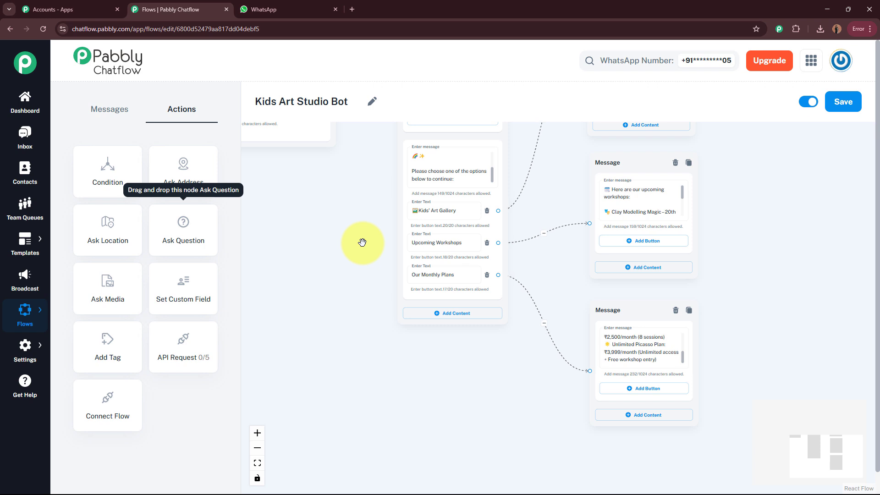
# Step: Add a '📞Contact Us!' button to the upcoming workshops message
pyautogui.click(445, 244)
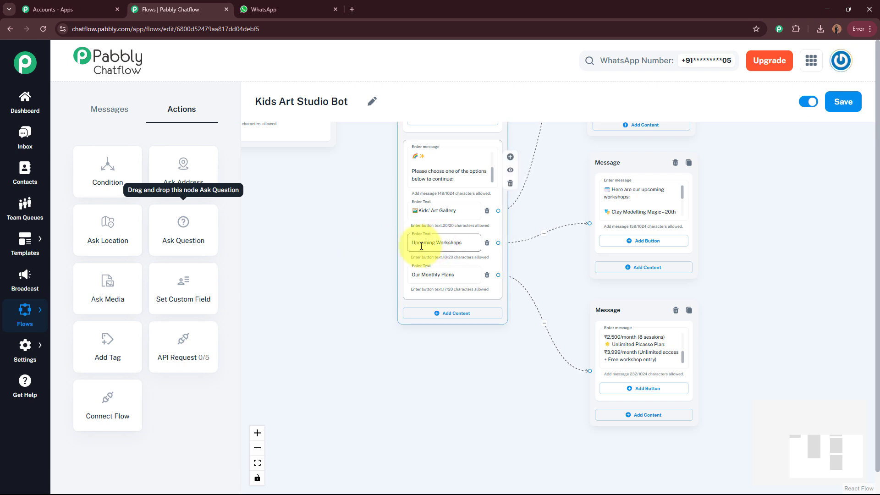
pyautogui.moveTo(338, 276); pyautogui.dragTo(240, 279)
pyautogui.scroll(2, 645, 276)
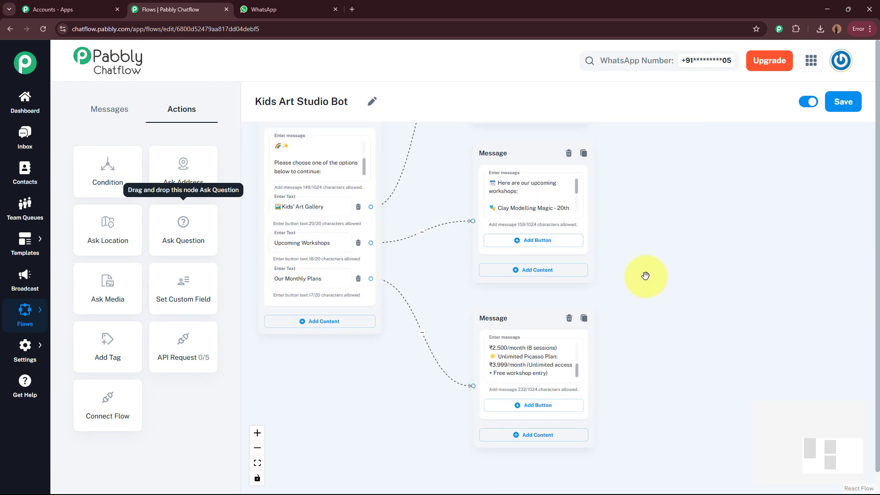
pyautogui.moveTo(644, 276); pyautogui.dragTo(656, 292)
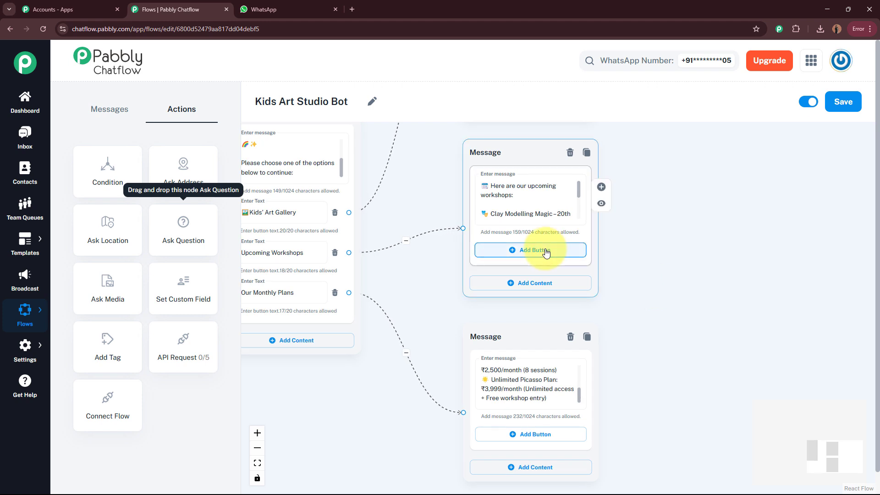
pyautogui.click(546, 251)
pyautogui.scroll(-1, 697, 247)
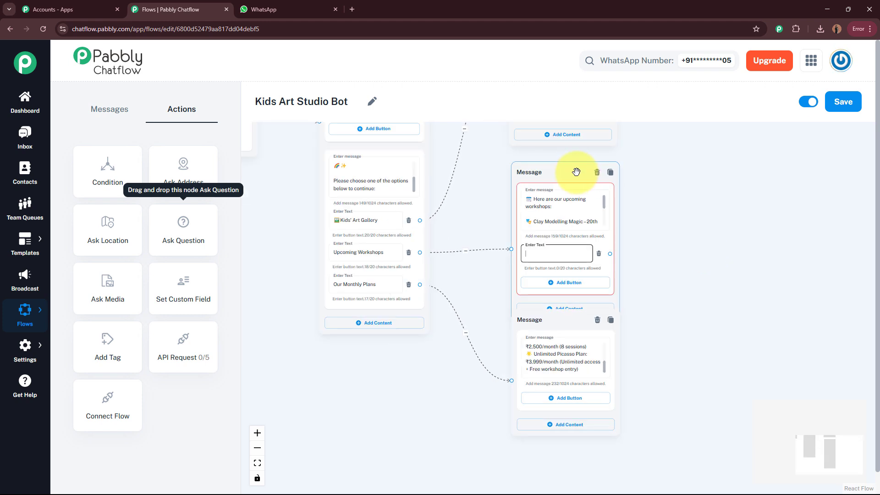
pyautogui.click(565, 244)
pyautogui.write('📞Contact Us!')
# Step: Move the workshops message node down and verify its Contact Us! button label
pyautogui.scroll(4, 656, 243)
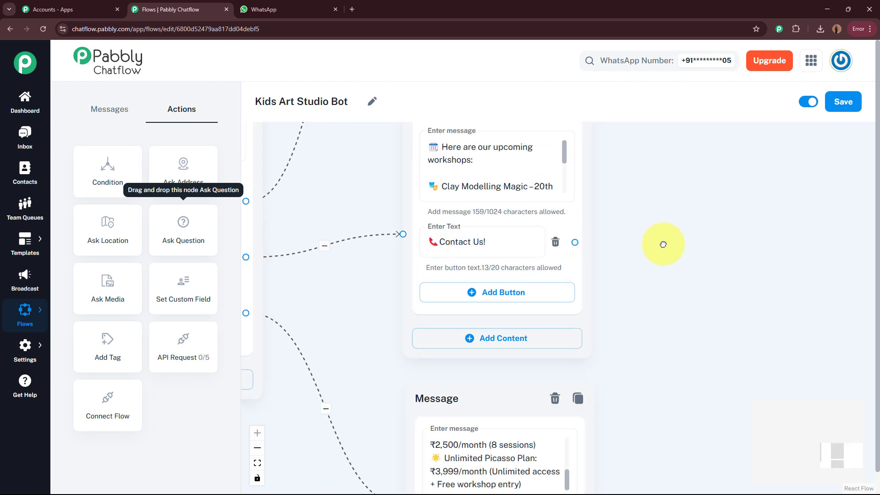
pyautogui.moveTo(663, 244); pyautogui.dragTo(730, 280)
pyautogui.scroll(-1, 732, 239)
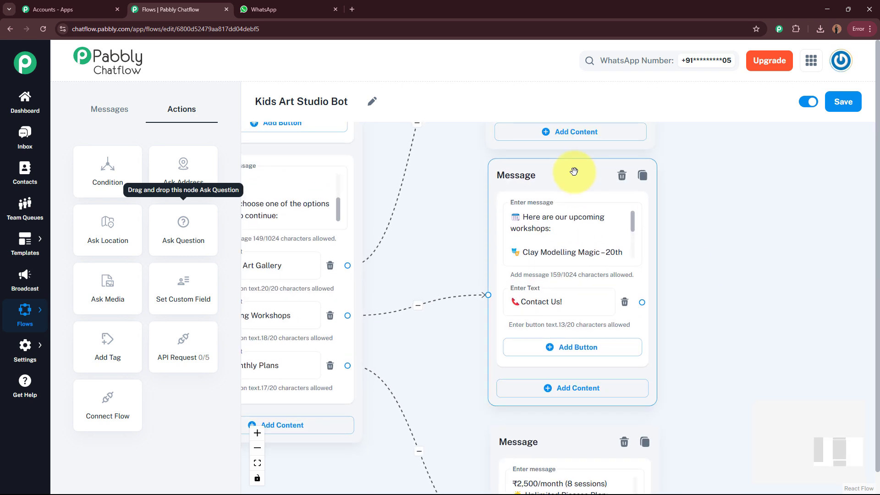
pyautogui.moveTo(574, 173); pyautogui.dragTo(576, 190)
pyautogui.moveTo(724, 197); pyautogui.dragTo(722, 138)
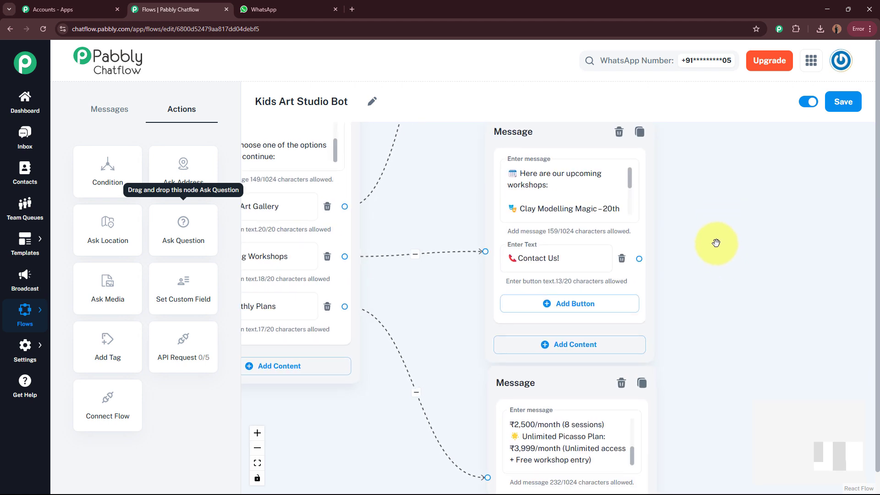
pyautogui.scroll(1, 716, 242)
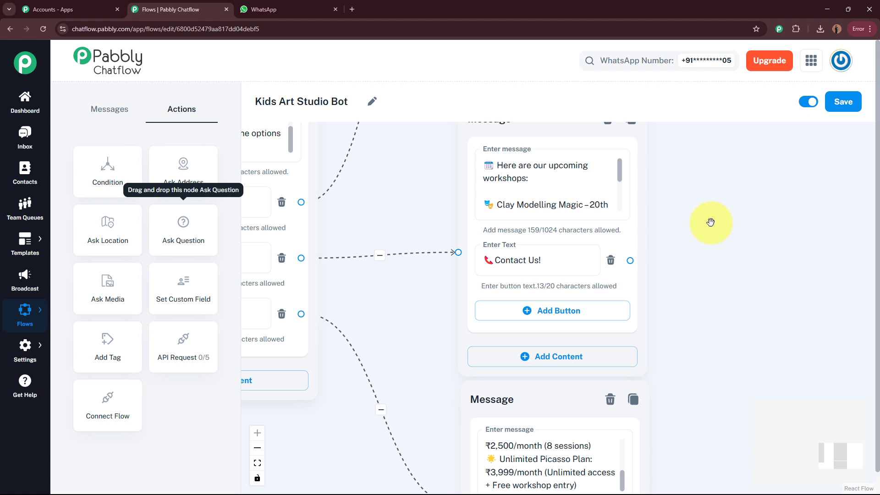
pyautogui.scroll(-2, 708, 220)
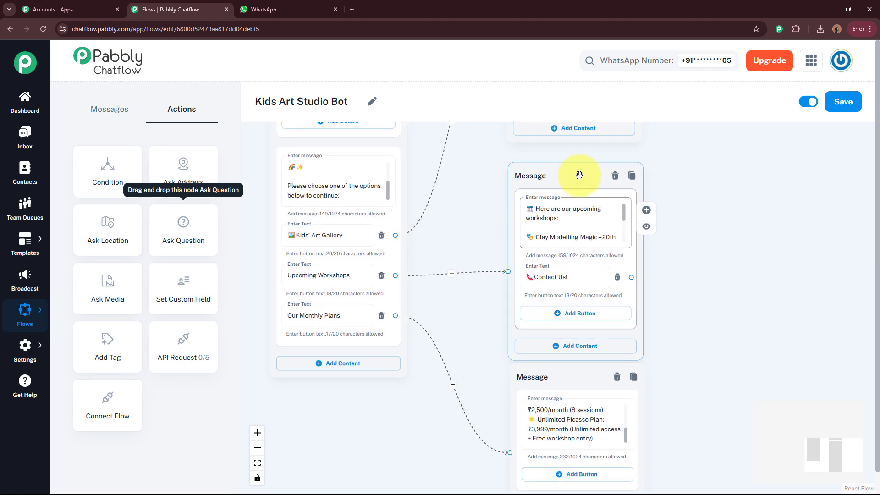
pyautogui.click(563, 270)
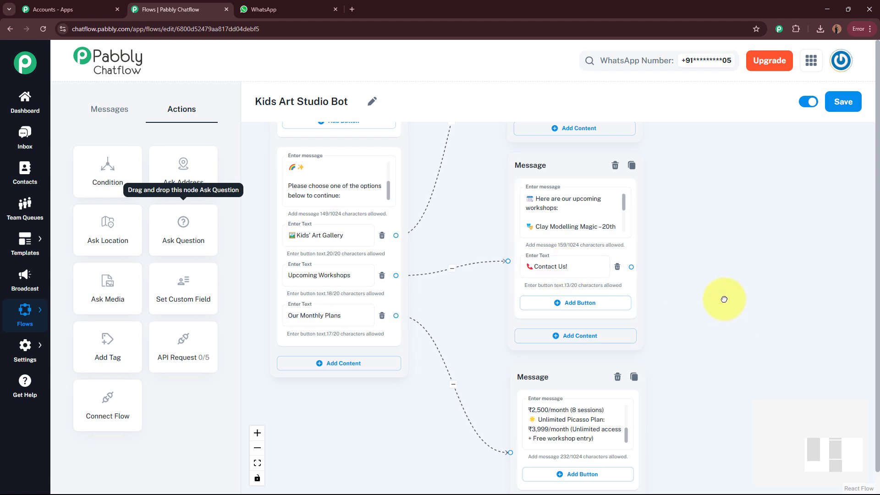
# Step: Add the same '📞Contact Us!' button to the monthly plans message
pyautogui.scroll(-3, 569, 353)
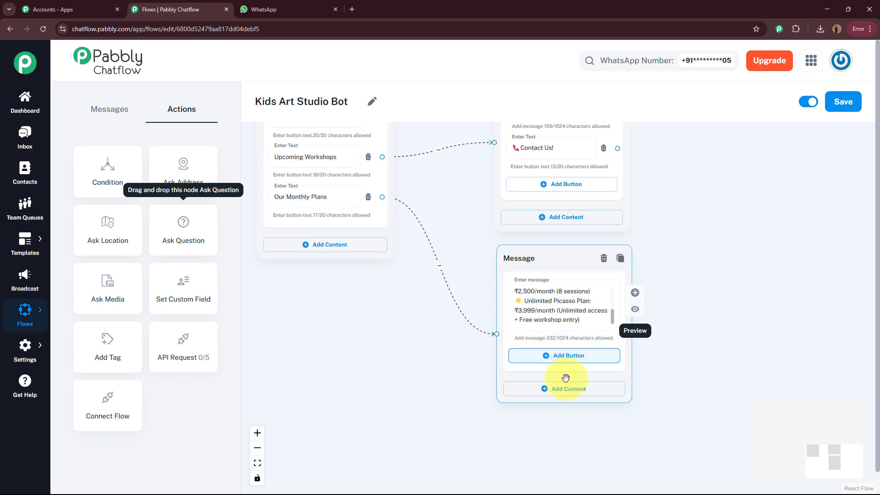
pyautogui.click(563, 355)
pyautogui.click(553, 357)
pyautogui.write('📞Contact Us!')
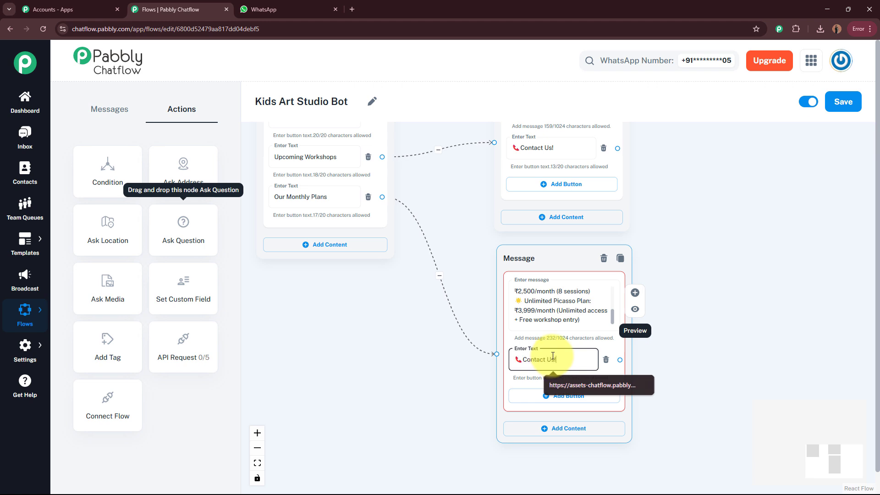
pyautogui.click(709, 346)
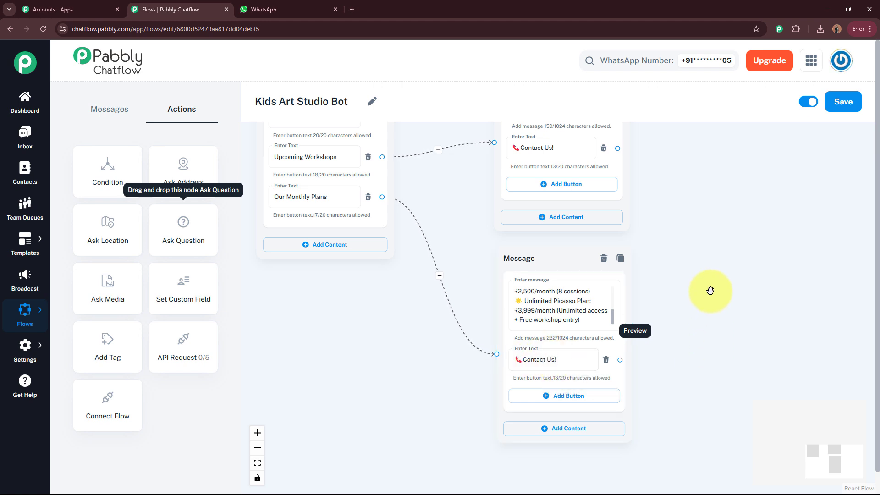
pyautogui.moveTo(671, 316); pyautogui.dragTo(573, 426)
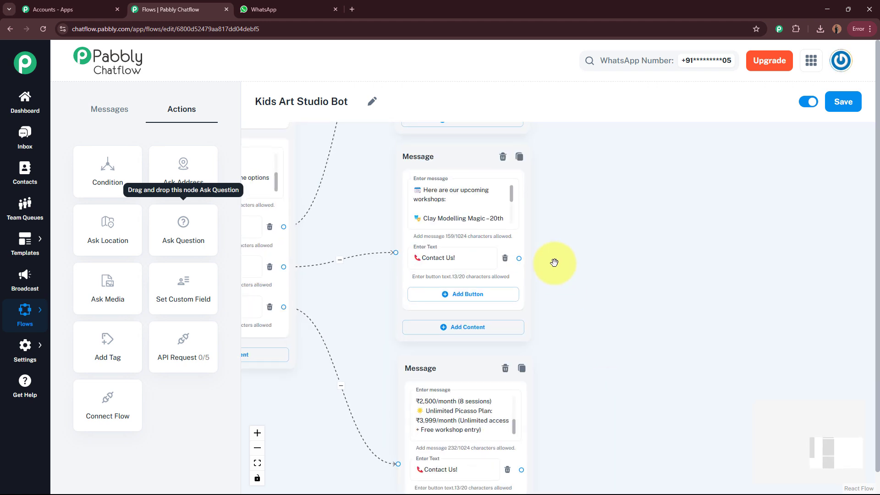
# Step: Link a new 'No problem!' team-callback message to the workshops Contact Us! button
pyautogui.moveTo(518, 258); pyautogui.dragTo(679, 265)
pyautogui.click(700, 383)
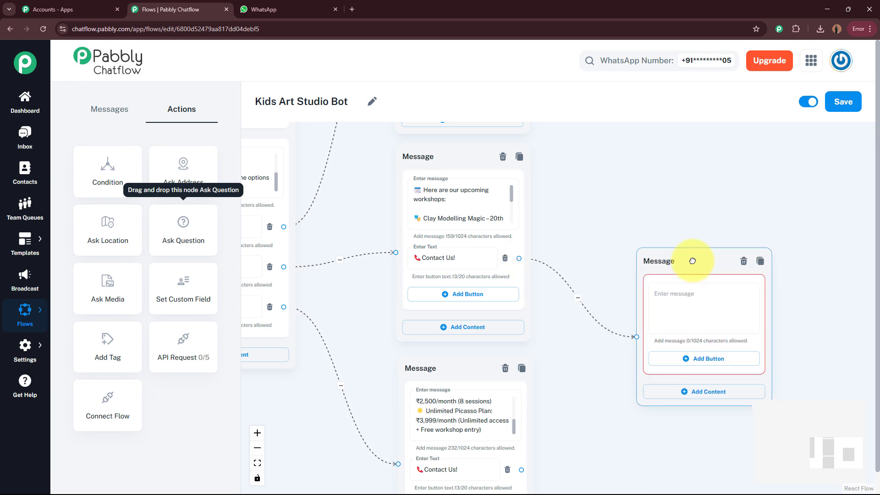
pyautogui.click(701, 298)
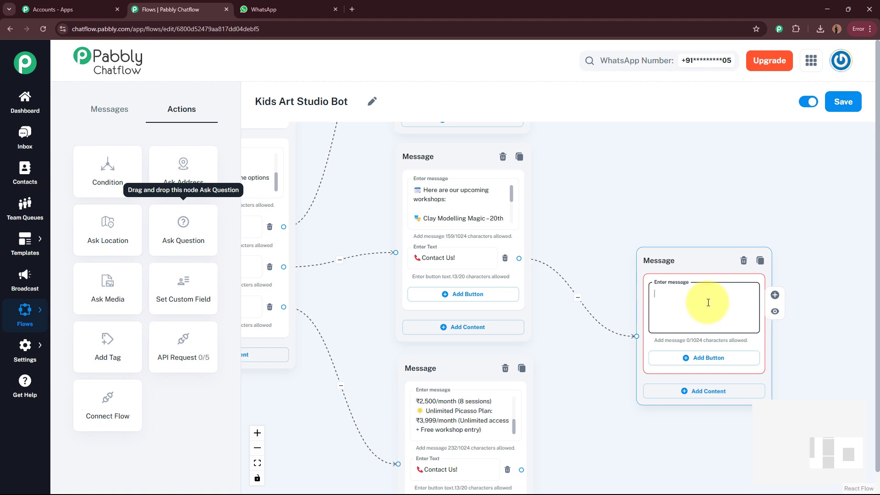
pyautogui.hotkey('ctrl', 'v')
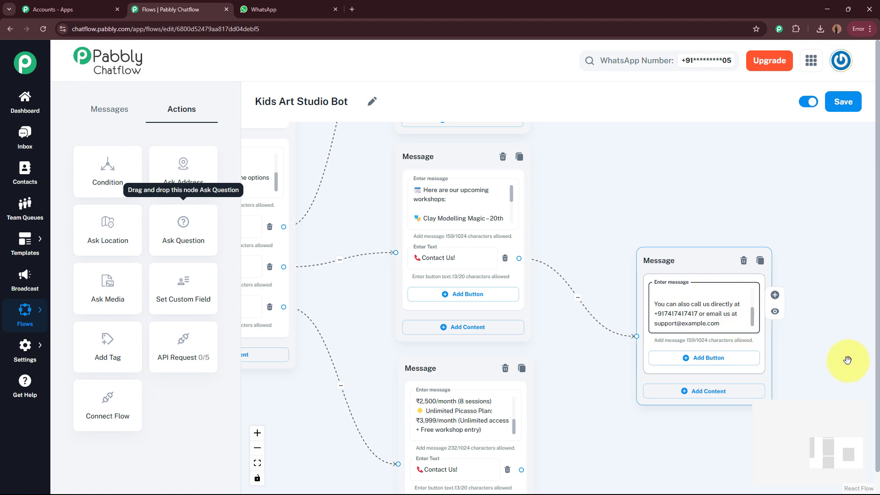
pyautogui.scroll(3, 848, 352)
pyautogui.moveTo(713, 297)
pyautogui.mouseDown()
pyautogui.moveTo(714, 267)
pyautogui.moveTo(717, 300)
pyautogui.mouseUp()
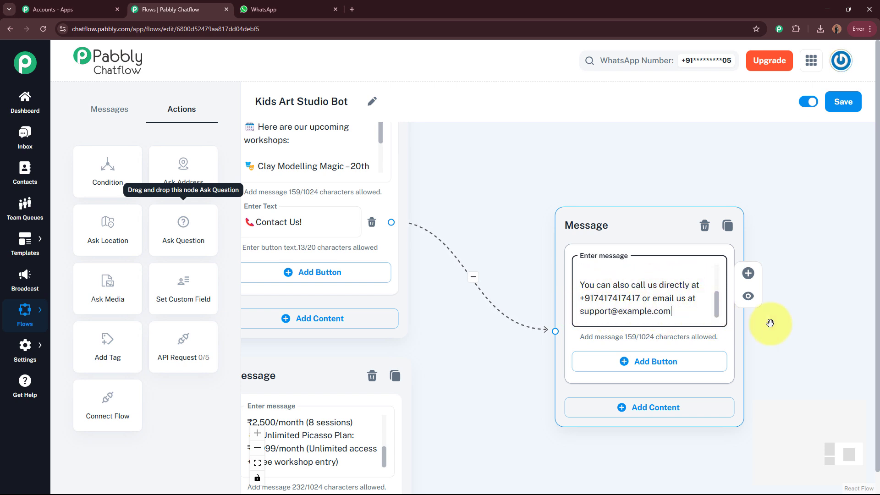
pyautogui.moveTo(798, 309); pyautogui.dragTo(772, 267)
pyautogui.scroll(3, 678, 323)
pyautogui.scroll(-1, 762, 355)
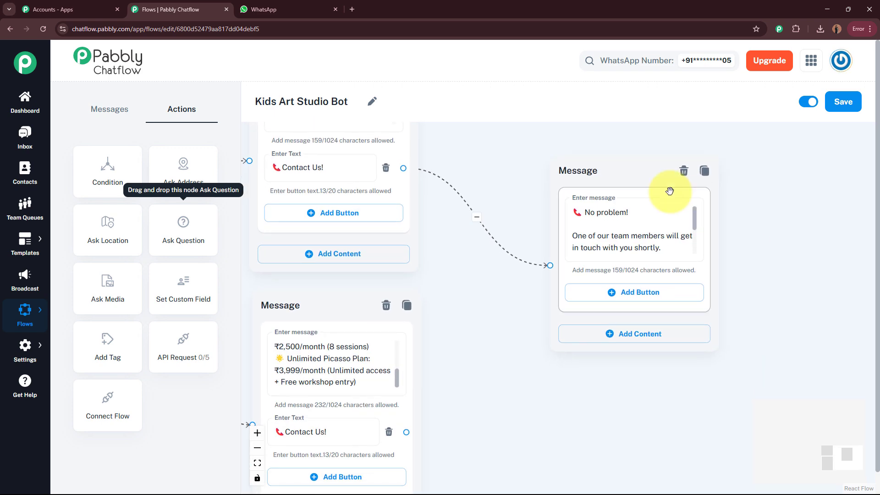
pyautogui.moveTo(628, 178); pyautogui.dragTo(626, 231)
# Step: Connect the monthly plans Contact Us! button to that same reply message
pyautogui.scroll(-2, 765, 311)
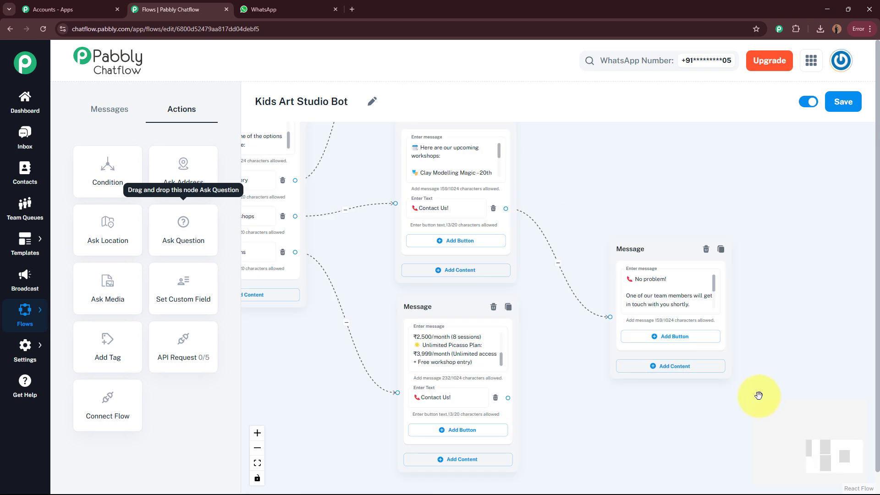
pyautogui.moveTo(759, 397); pyautogui.dragTo(729, 350)
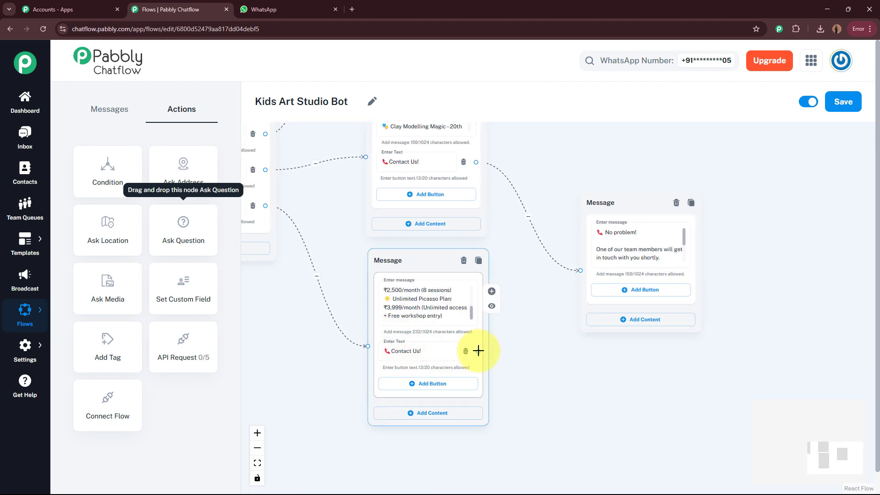
pyautogui.moveTo(483, 352); pyautogui.dragTo(511, 349)
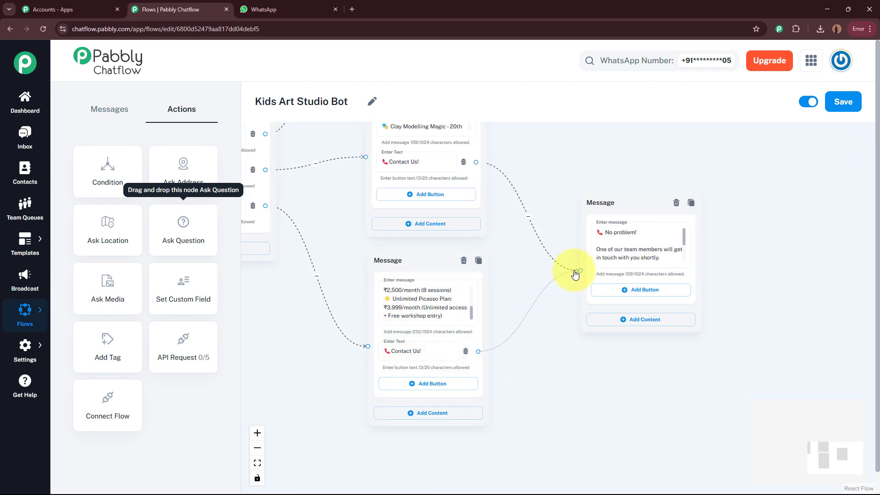
pyautogui.moveTo(577, 274); pyautogui.dragTo(579, 271)
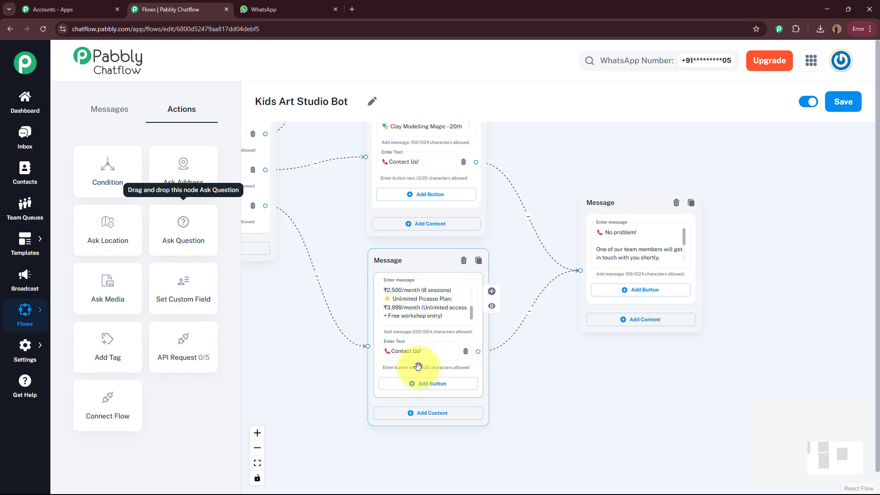
# Step: Bring the Kids' Art Gallery Document message node back into view
pyautogui.moveTo(618, 330); pyautogui.dragTo(615, 406)
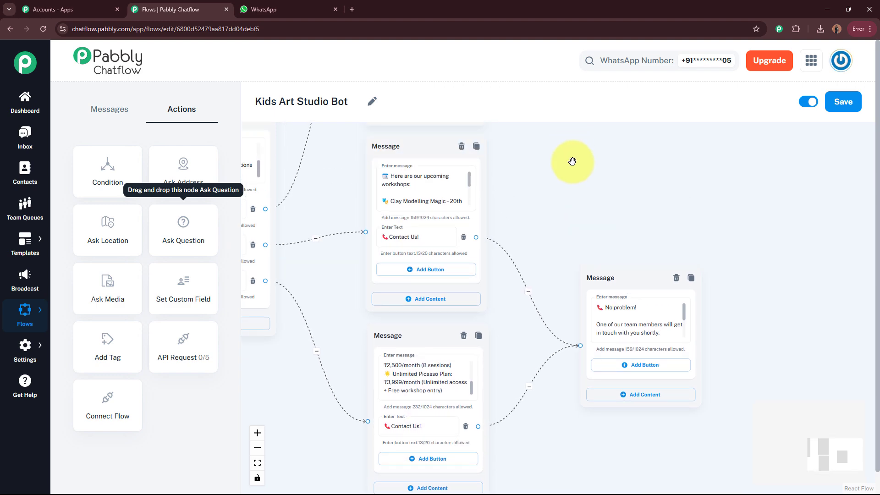
pyautogui.moveTo(571, 164); pyautogui.dragTo(572, 278)
pyautogui.moveTo(582, 191); pyautogui.dragTo(665, 306)
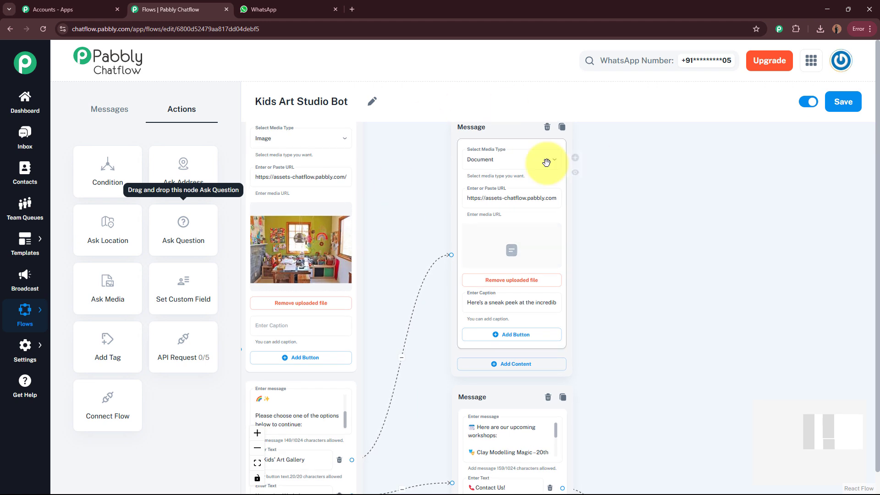
pyautogui.moveTo(434, 226); pyautogui.dragTo(418, 253)
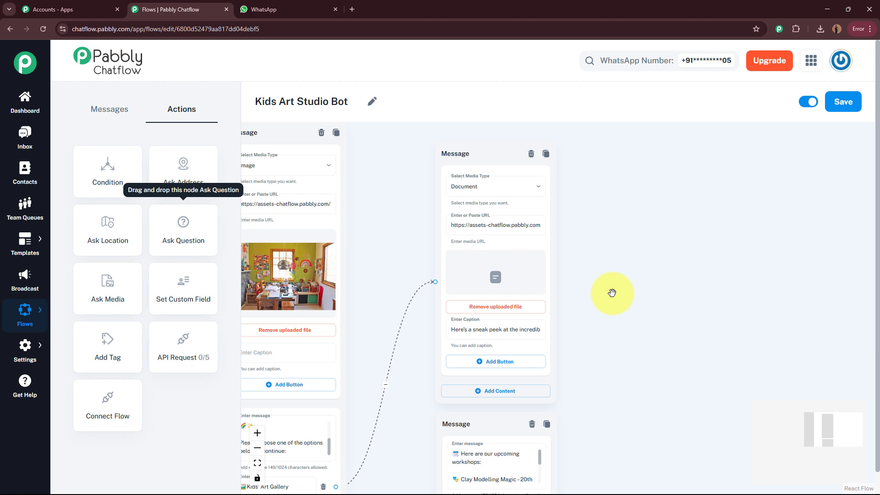
pyautogui.moveTo(605, 316); pyautogui.dragTo(638, 213)
pyautogui.scroll(4, 605, 267)
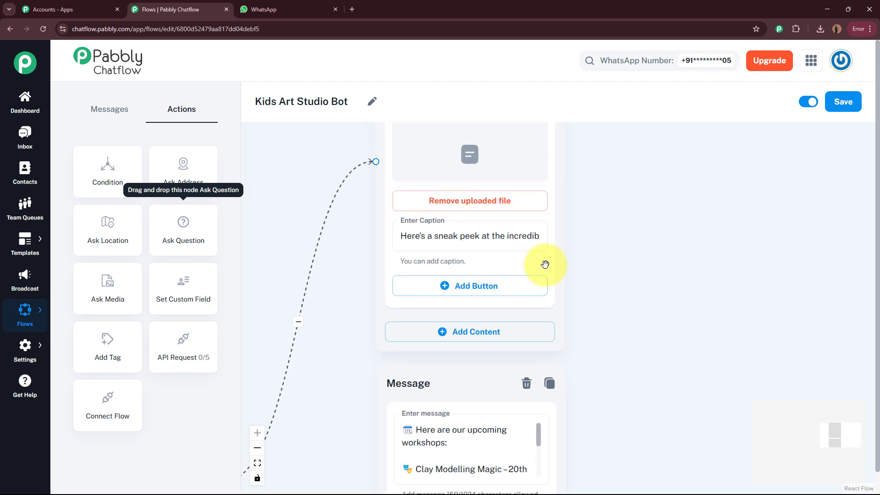
# Step: Add an 'Our Monthly Plans' reply button to the Document message
pyautogui.click(503, 292)
pyautogui.click(487, 290)
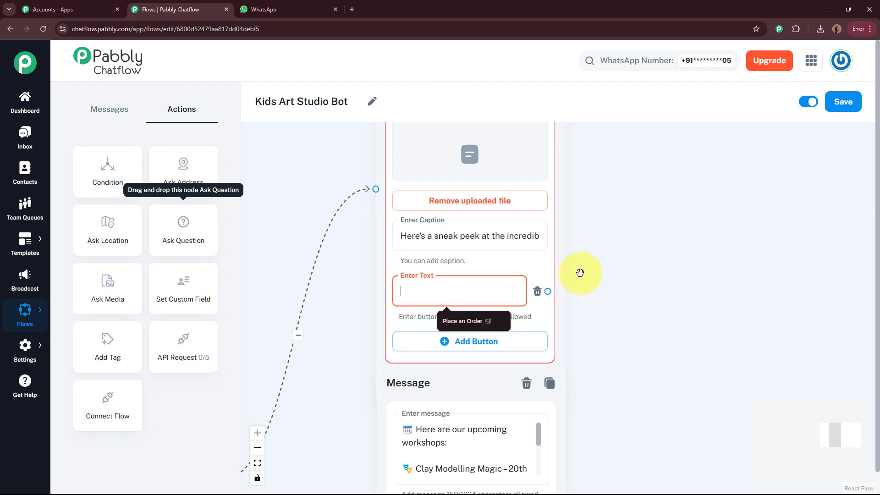
pyautogui.write('Our Monthly Plans')
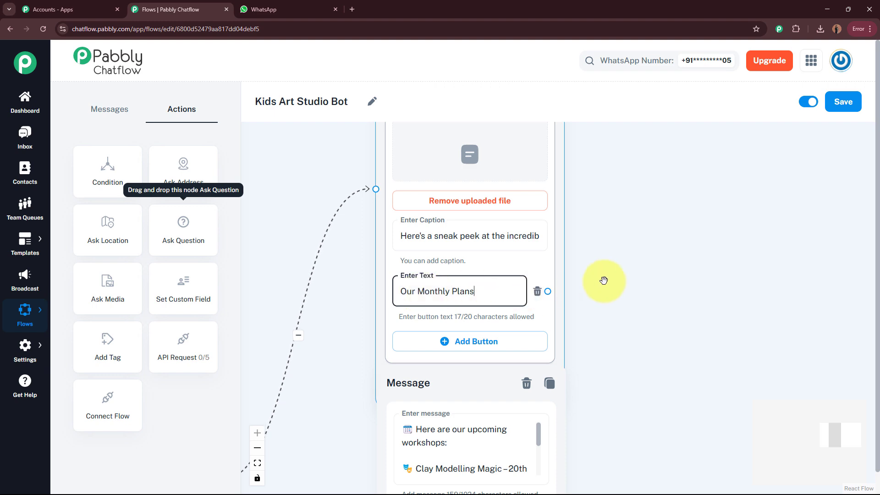
pyautogui.scroll(-4, 632, 252)
pyautogui.scroll(2, 634, 316)
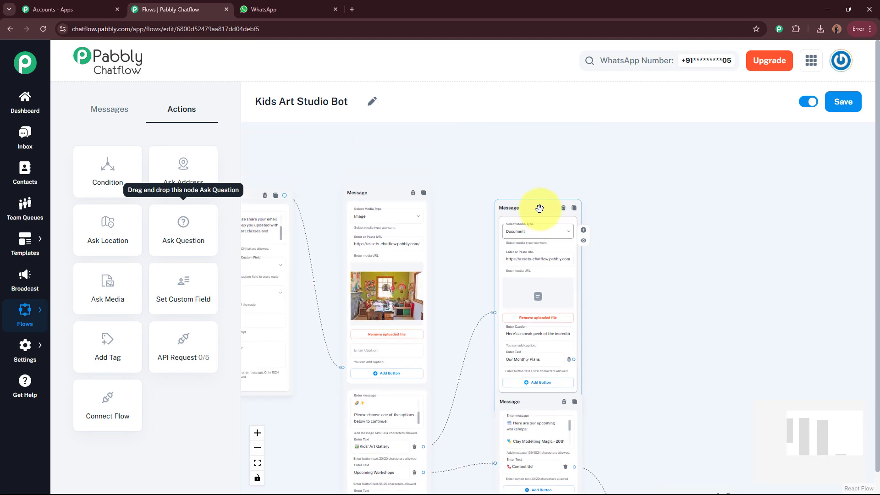
pyautogui.scroll(2, 634, 274)
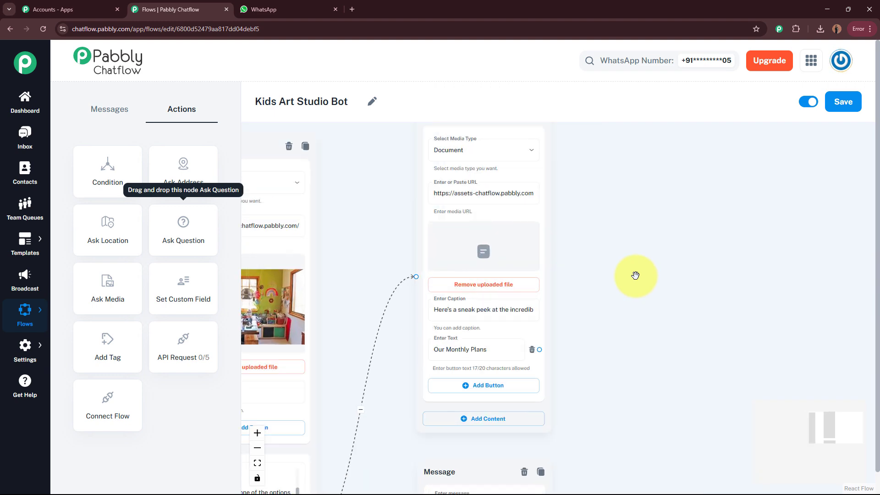
pyautogui.scroll(3, 416, 263)
pyautogui.moveTo(687, 286); pyautogui.dragTo(763, 264)
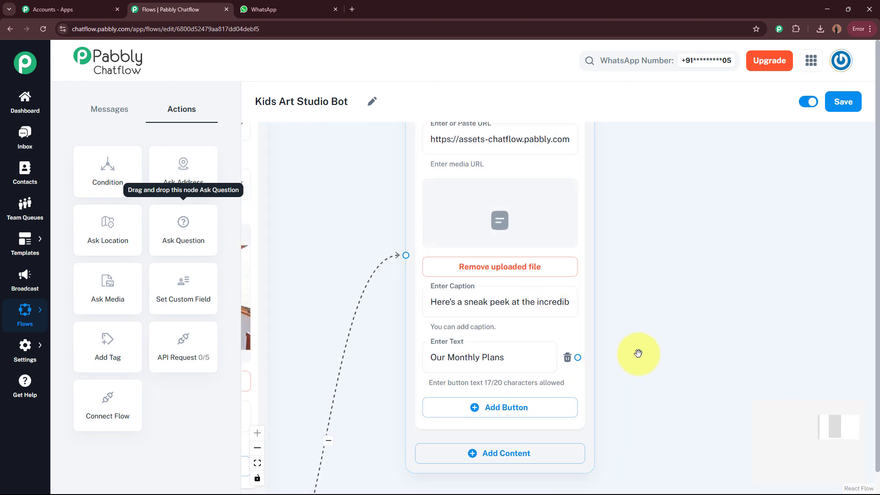
pyautogui.scroll(-2, 653, 359)
pyautogui.scroll(-3, 639, 304)
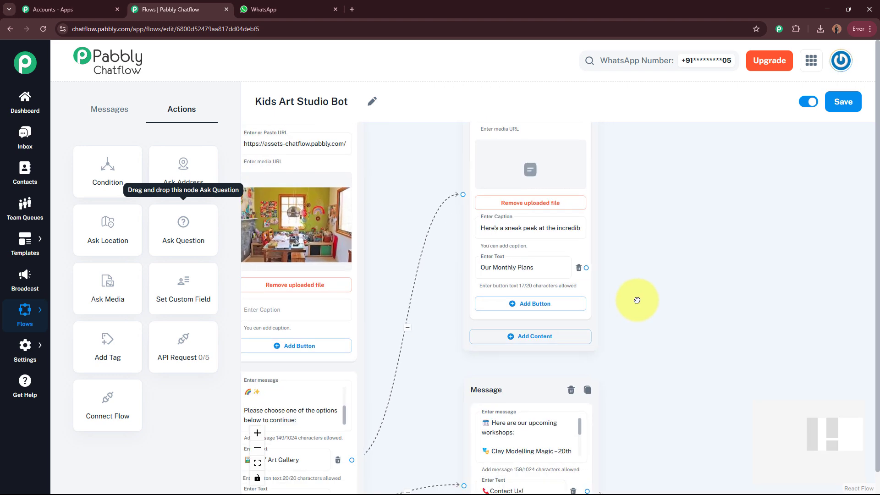
pyautogui.scroll(-2, 636, 296)
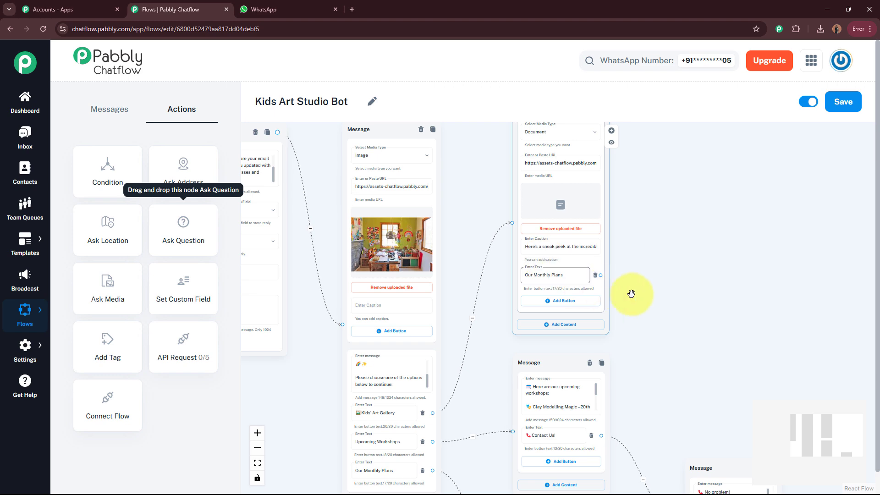
# Step: Connect the Document node's Our Monthly Plans button to the pricing message, then view the whole flow
pyautogui.moveTo(636, 285); pyautogui.dragTo(623, 221)
pyautogui.scroll(3, 623, 221)
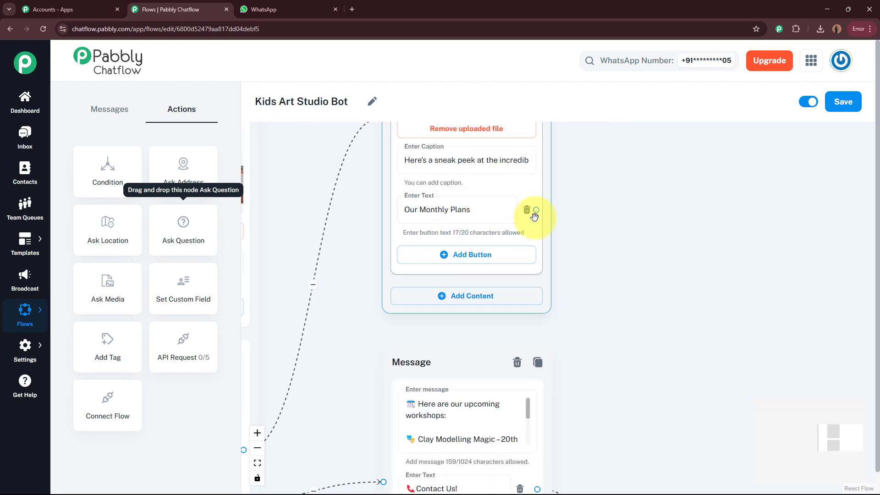
pyautogui.moveTo(536, 210); pyautogui.dragTo(383, 374)
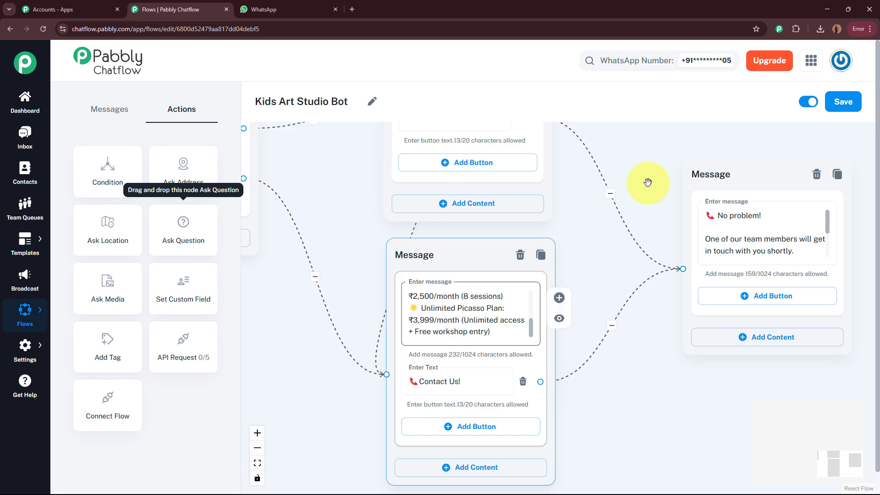
pyautogui.moveTo(640, 199); pyautogui.dragTo(625, 380)
pyautogui.moveTo(627, 230); pyautogui.dragTo(638, 355)
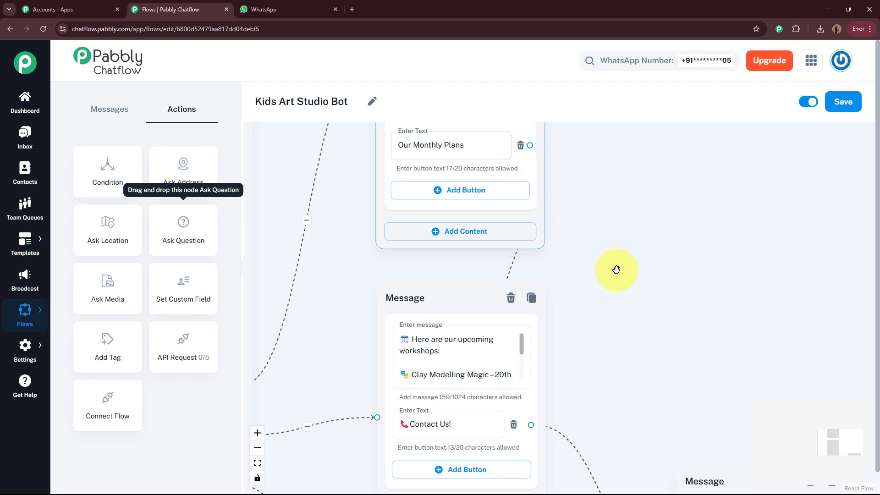
pyautogui.moveTo(642, 267); pyautogui.dragTo(655, 121)
pyautogui.moveTo(667, 280); pyautogui.dragTo(682, 81)
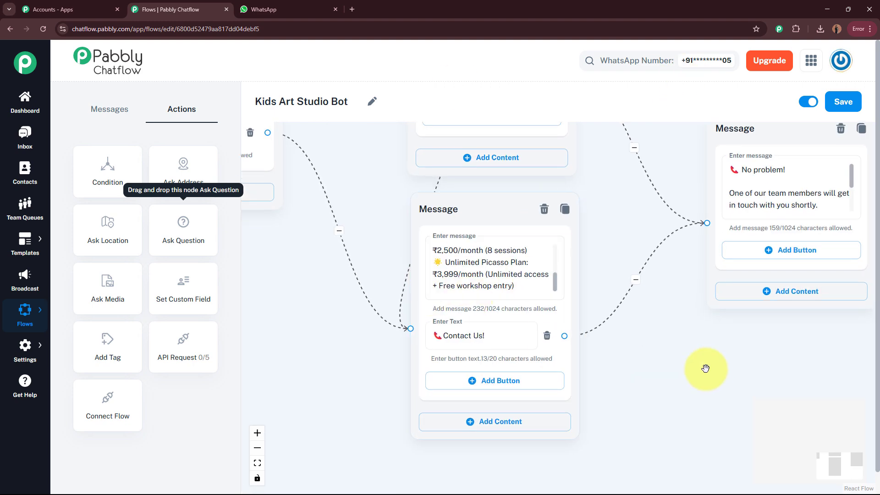
pyautogui.scroll(-5, 703, 367)
pyautogui.scroll(-5, 701, 368)
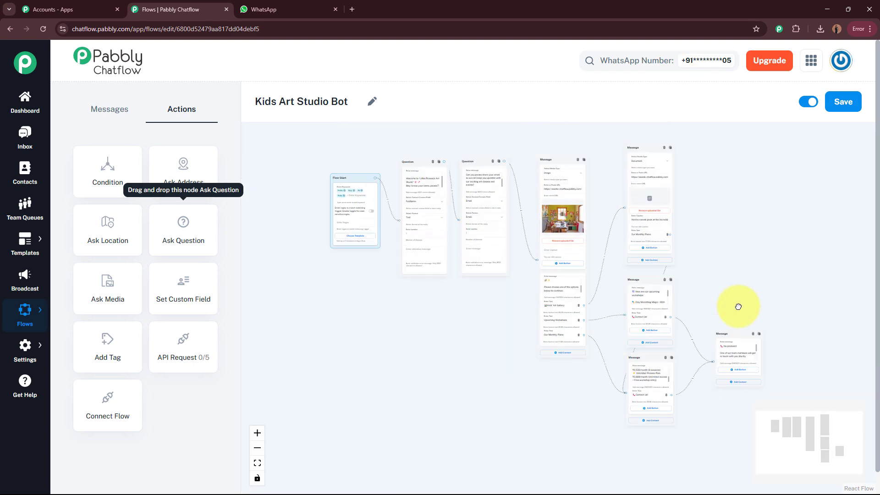
pyautogui.moveTo(744, 324); pyautogui.dragTo(744, 290)
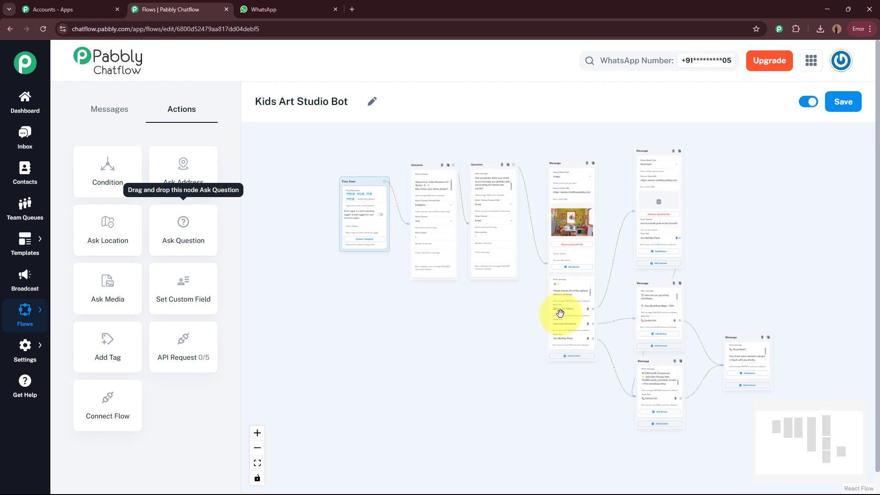
pyautogui.moveTo(780, 267); pyautogui.dragTo(749, 273)
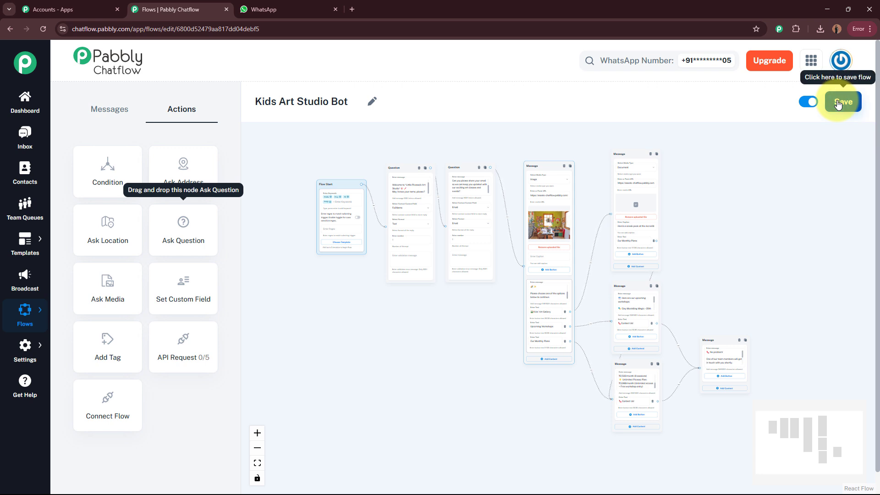
# Step: Save the Kids Art Studio Bot flow and dismiss the 'Flow updated successfully' notice
pyautogui.click(838, 103)
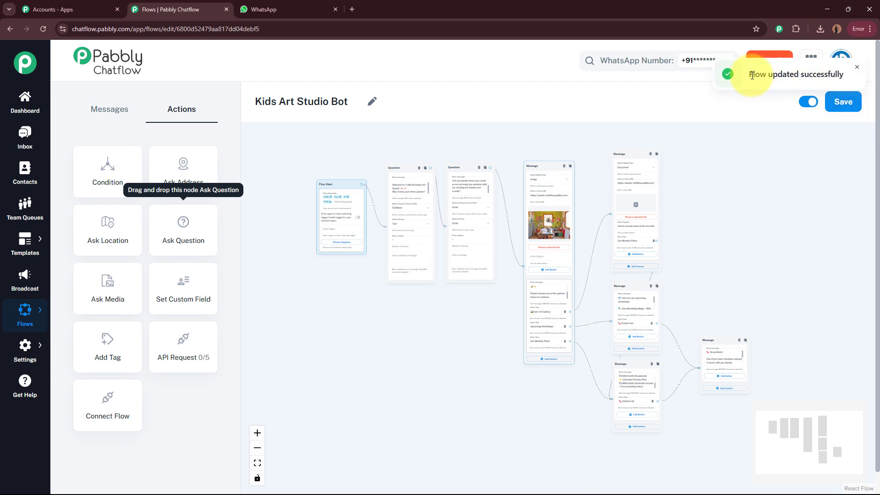
pyautogui.moveTo(751, 76); pyautogui.dragTo(843, 75)
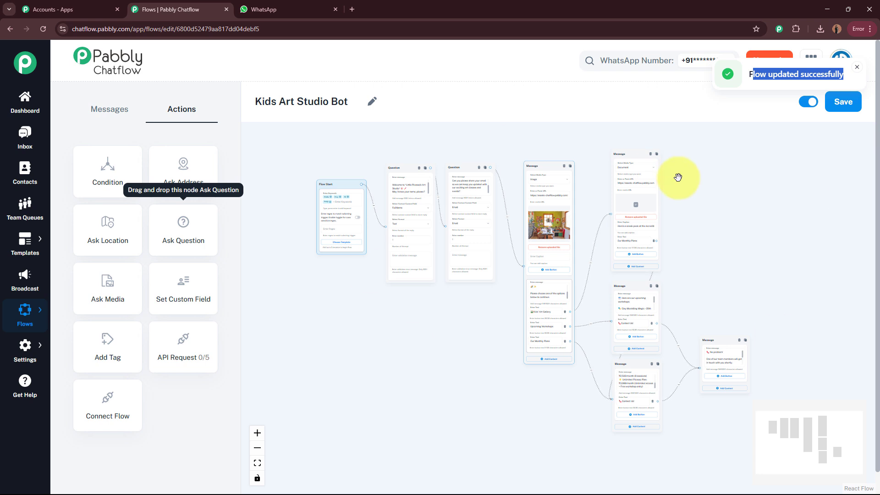
pyautogui.click(855, 70)
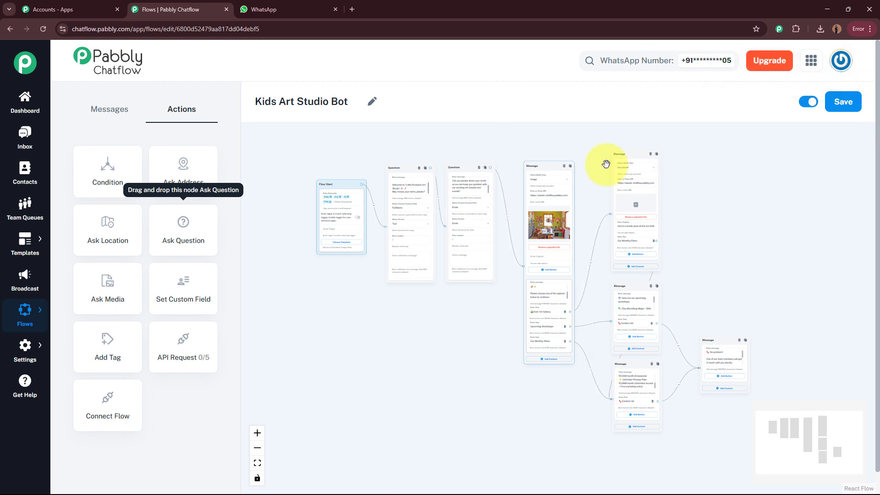
pyautogui.click(774, 292)
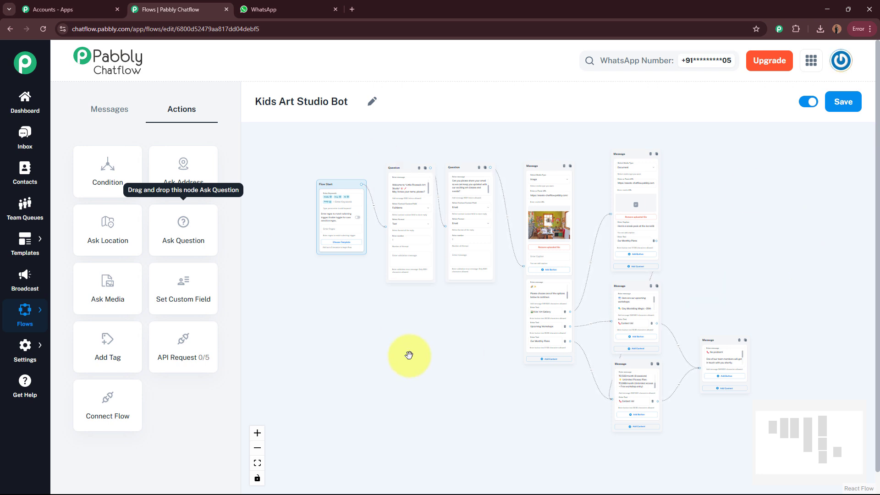
# Step: In WhatsApp Web, send 'Hey' to the bot and read its welcome greeting
pyautogui.hotkey('ctrl', 'Tab')
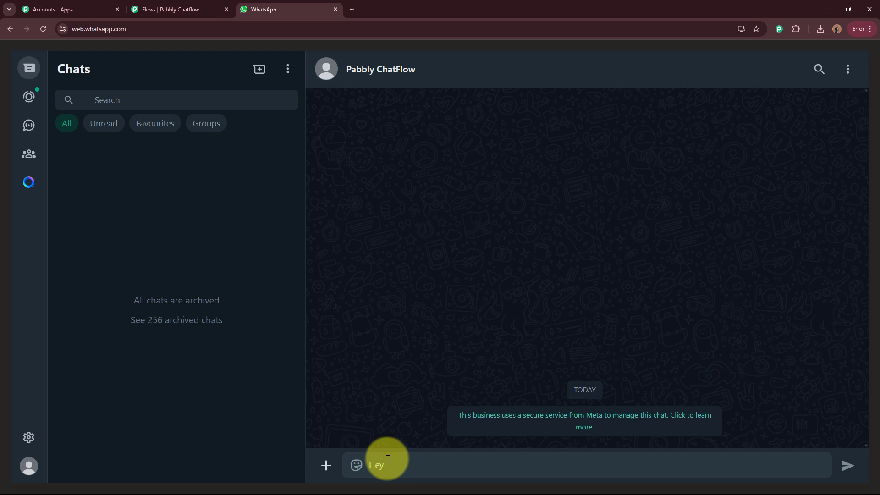
pyautogui.press('Return')
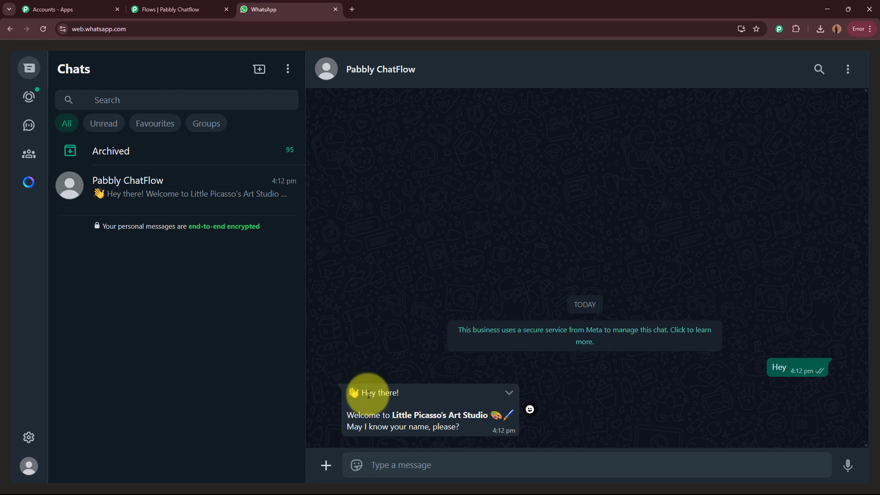
pyautogui.moveTo(362, 393); pyautogui.dragTo(412, 389)
pyautogui.moveTo(346, 415); pyautogui.dragTo(379, 432)
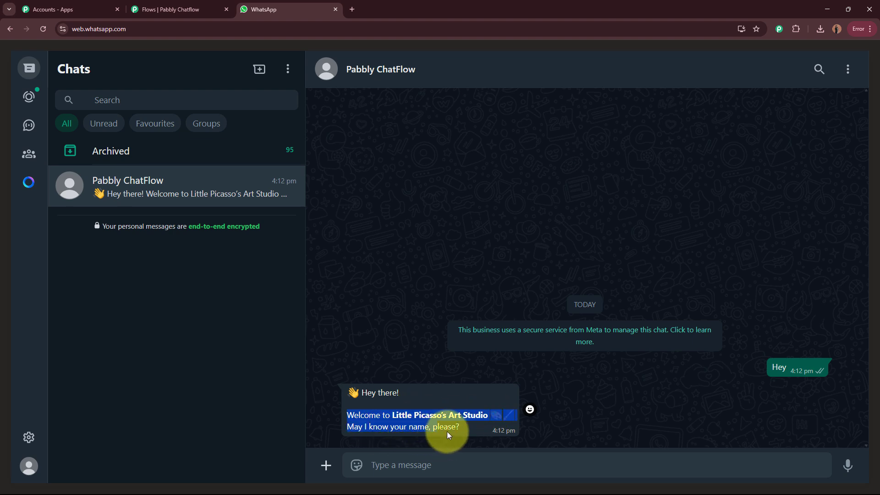
pyautogui.click(442, 456)
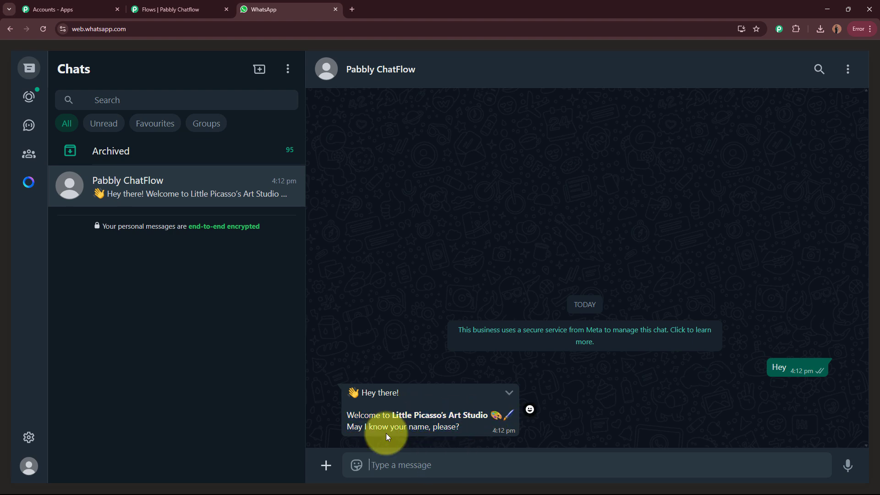
# Step: Reply to the bot with a test name and then an email address
pyautogui.write('estB')
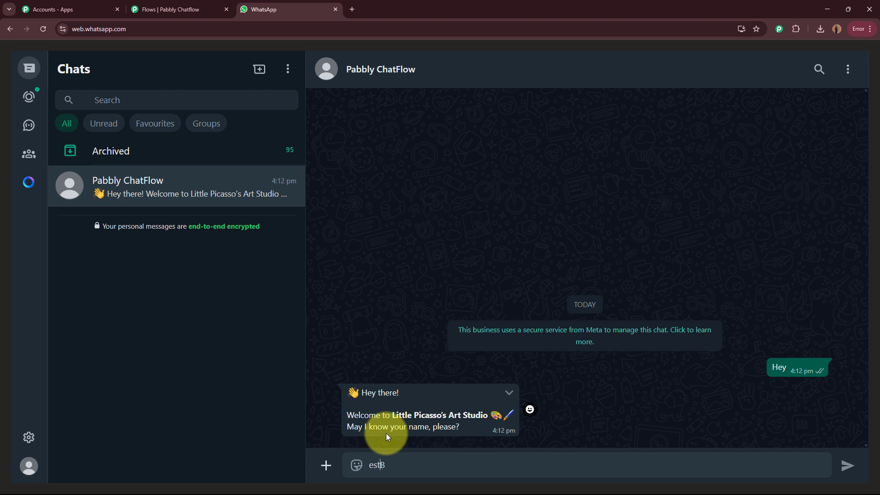
pyautogui.press('BackSpace')
pyautogui.press('BackSpace')
pyautogui.press('BackSpace')
pyautogui.press('BackSpace')
pyautogui.write('Best User')
pyautogui.press('Return')
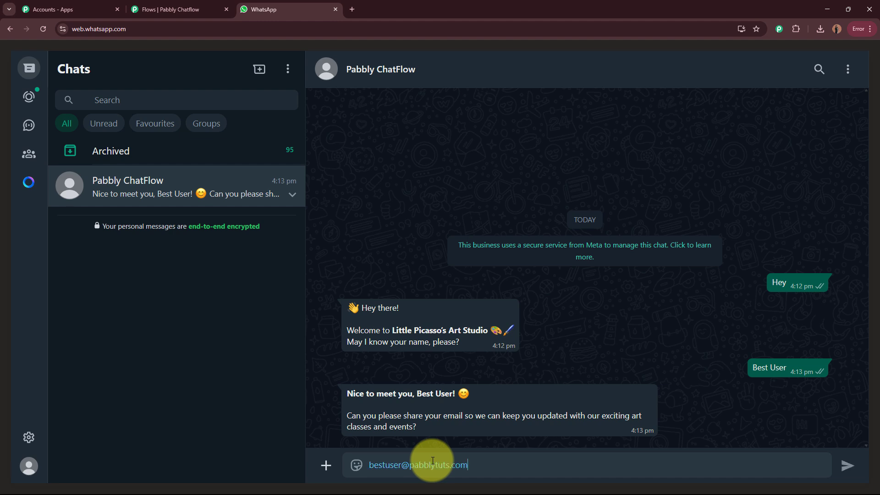
pyautogui.press('Return')
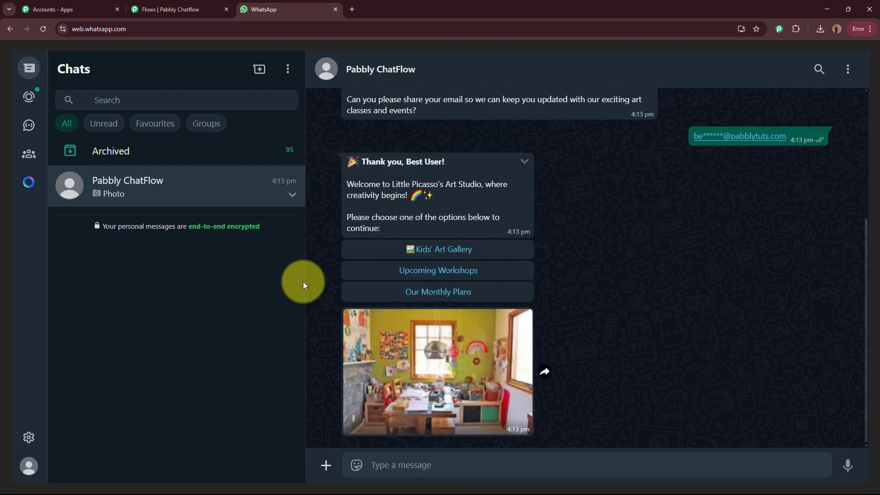
# Step: View the studio photo and read the bot's thank-you and option prompt
pyautogui.click(419, 357)
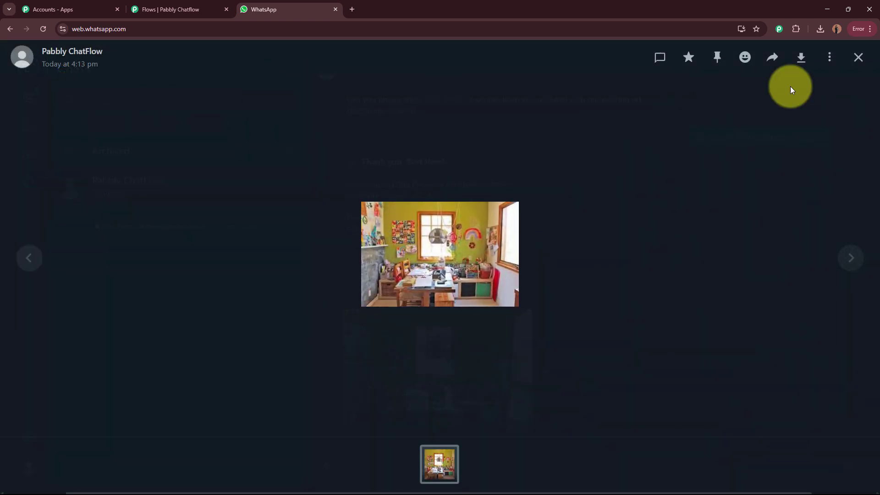
pyautogui.click(854, 63)
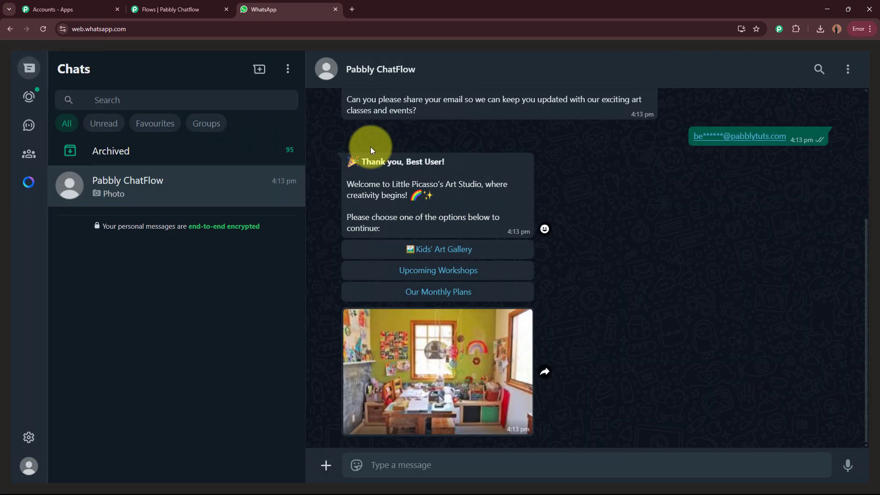
pyautogui.moveTo(362, 162); pyautogui.dragTo(448, 162)
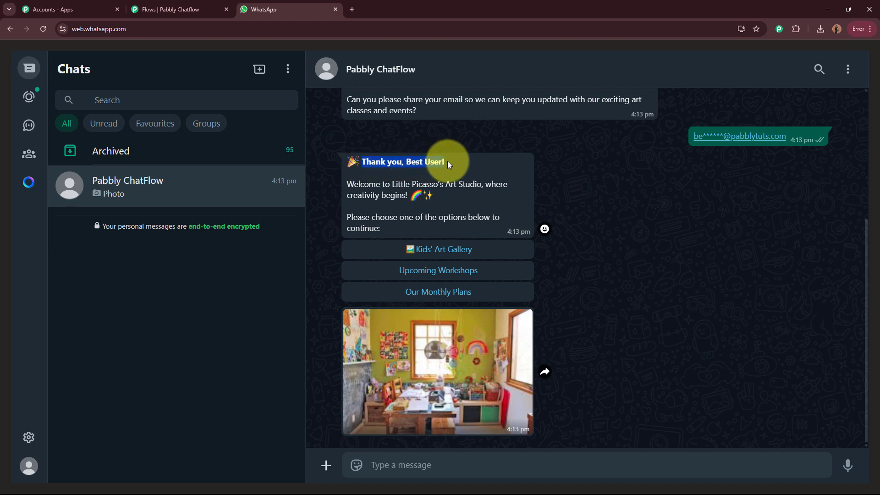
pyautogui.click(348, 183)
pyautogui.moveTo(348, 183); pyautogui.dragTo(504, 180)
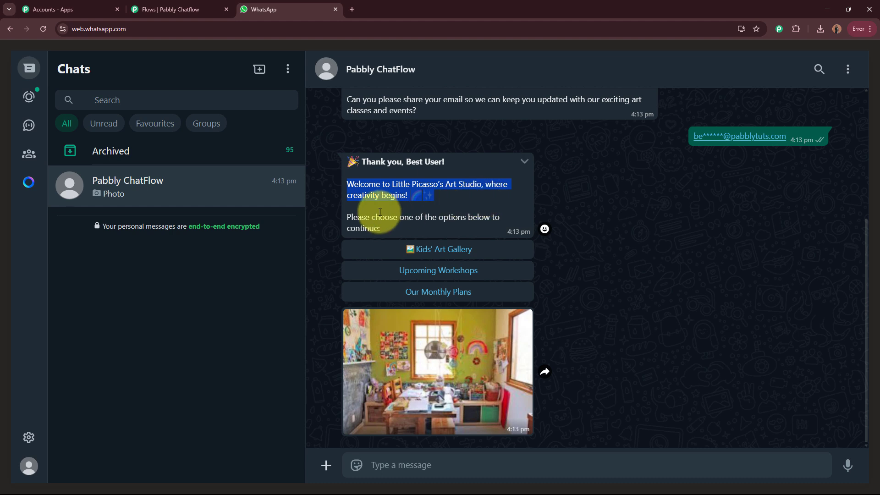
pyautogui.moveTo(347, 216); pyautogui.dragTo(498, 215)
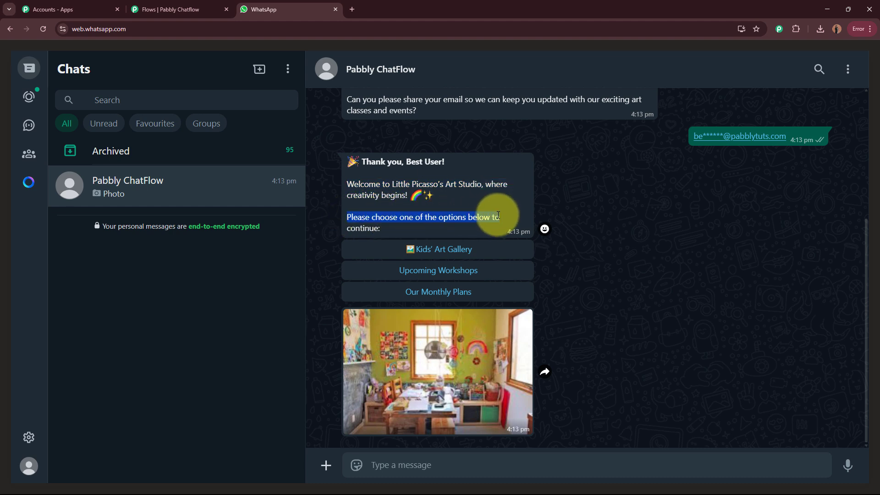
pyautogui.click(497, 196)
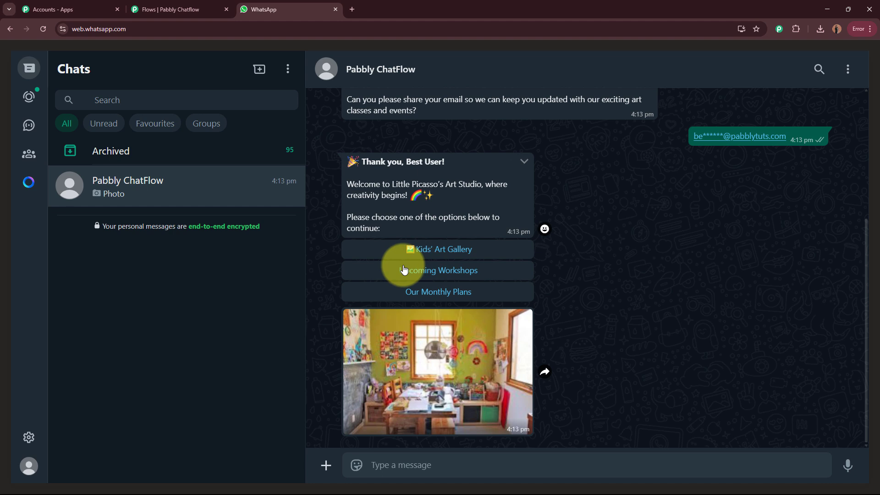
# Step: Choose Kids' Art Gallery and download the returned Art Gallery.pdf
pyautogui.click(470, 251)
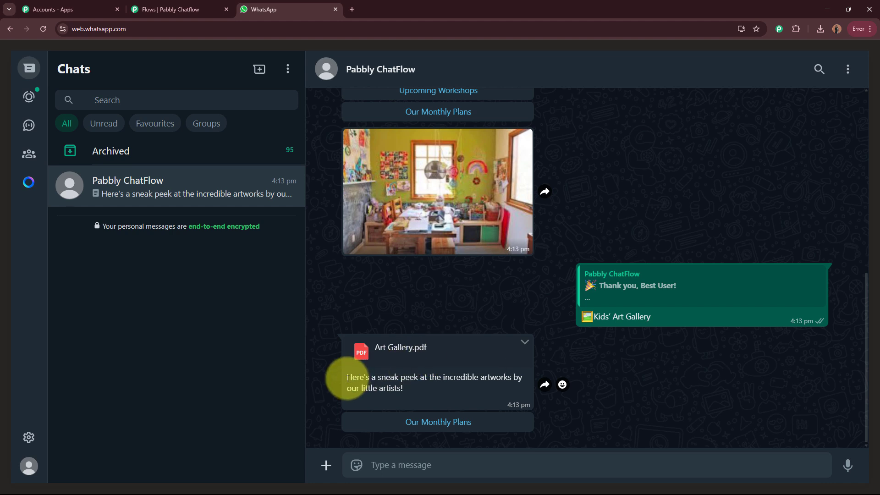
pyautogui.moveTo(347, 378); pyautogui.dragTo(511, 387)
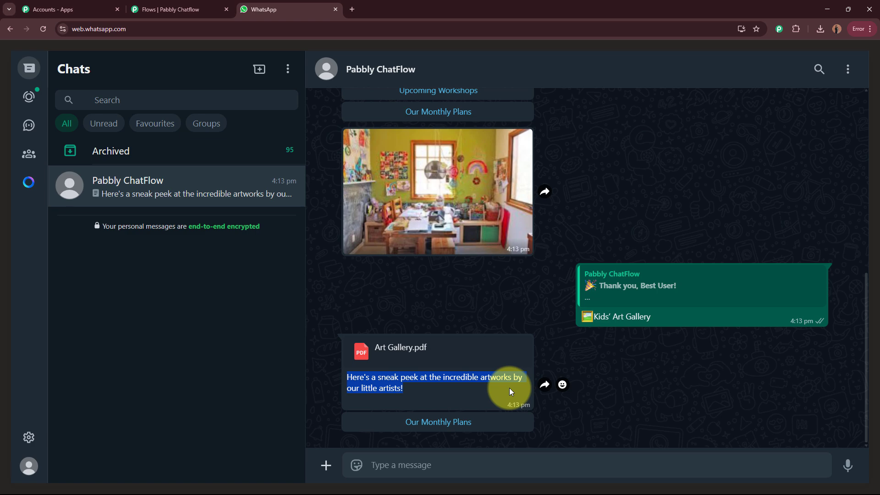
pyautogui.click(509, 387)
pyautogui.click(435, 350)
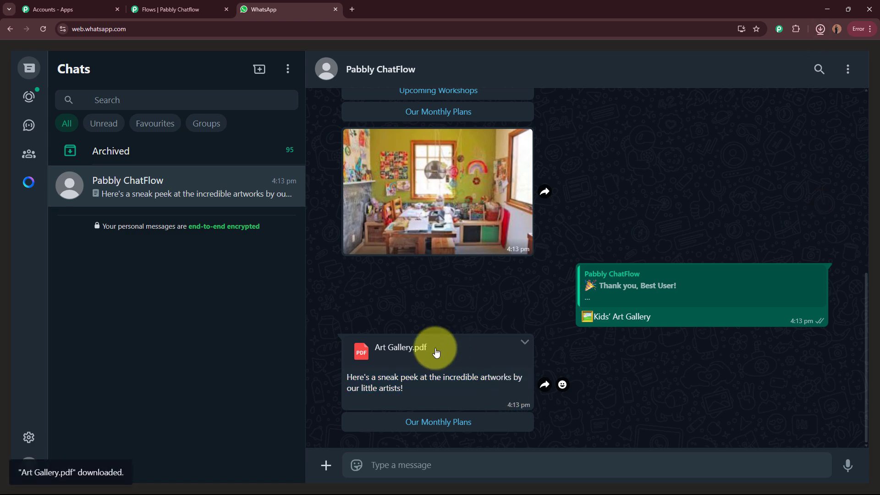
pyautogui.click(736, 54)
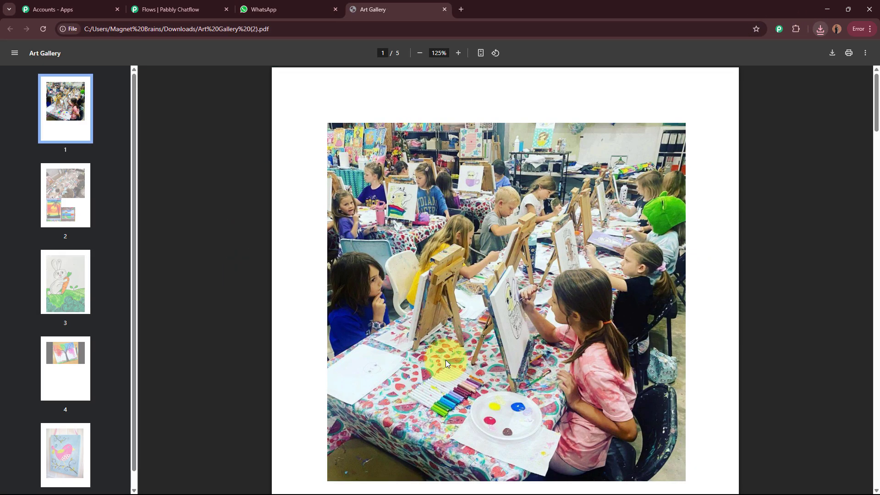
pyautogui.scroll(-20, 345, 276)
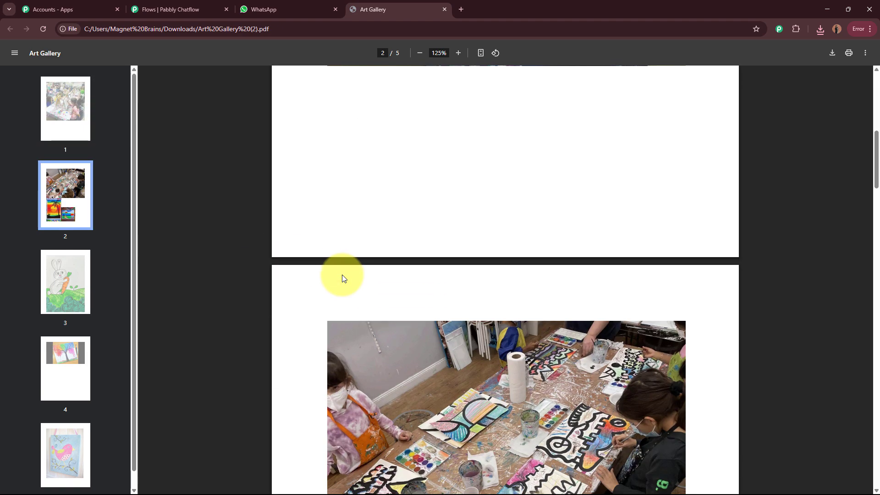
pyautogui.scroll(-10, 341, 274)
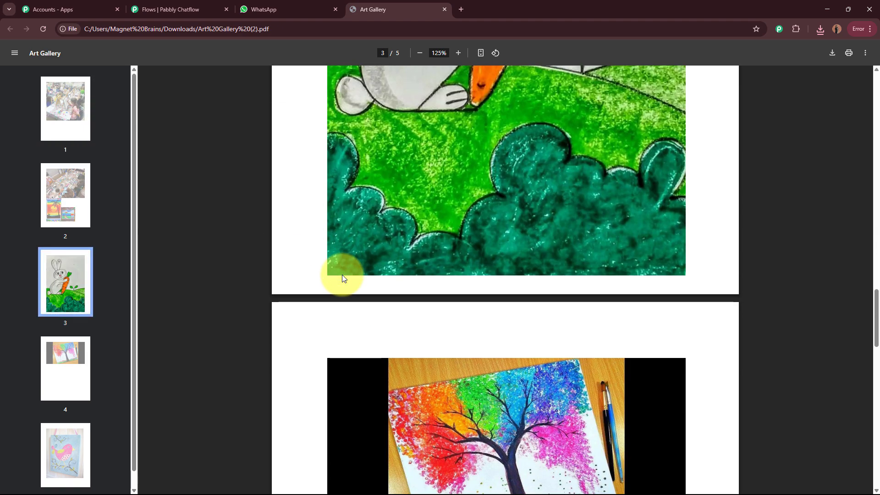
pyautogui.click(444, 10)
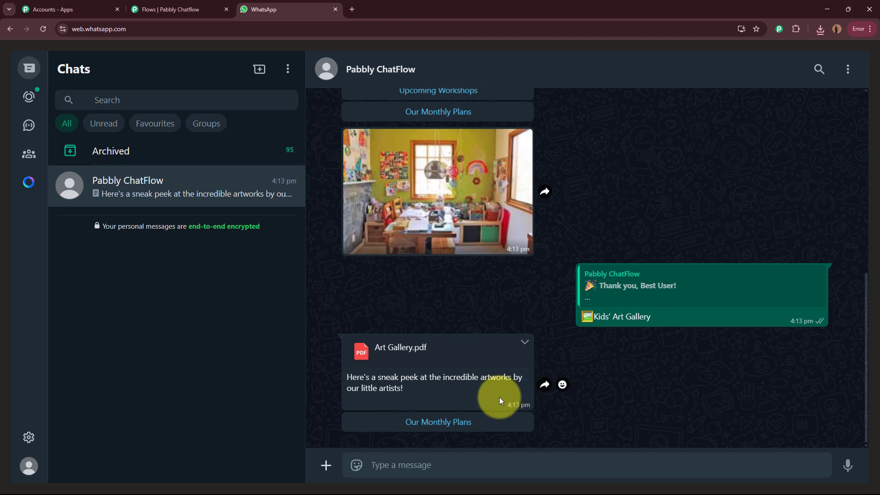
# Step: Choose Our Monthly Plans and review the membership prices, including the Creative Genius plan
pyautogui.click(490, 428)
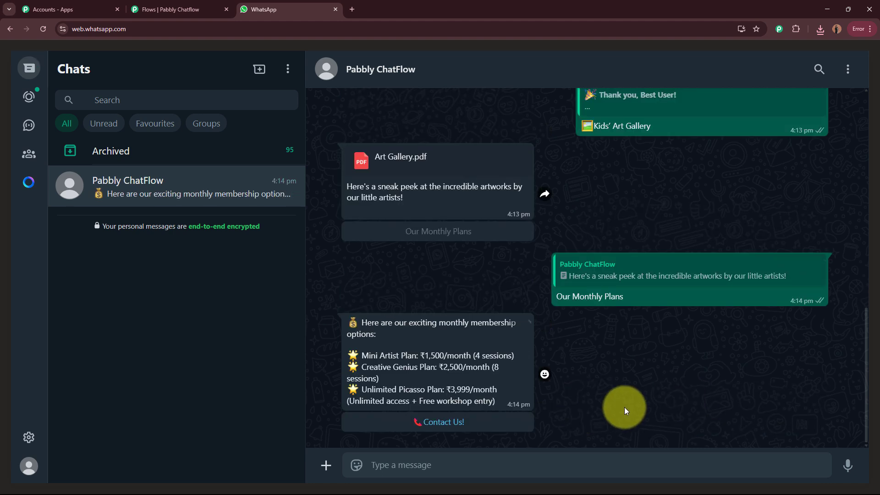
pyautogui.moveTo(357, 321); pyautogui.dragTo(509, 399)
pyautogui.click(502, 379)
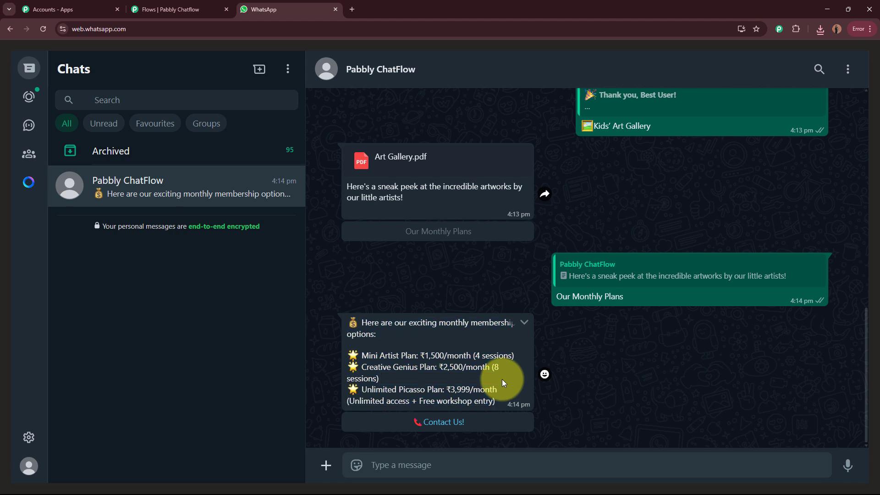
pyautogui.moveTo(361, 367); pyautogui.dragTo(418, 367)
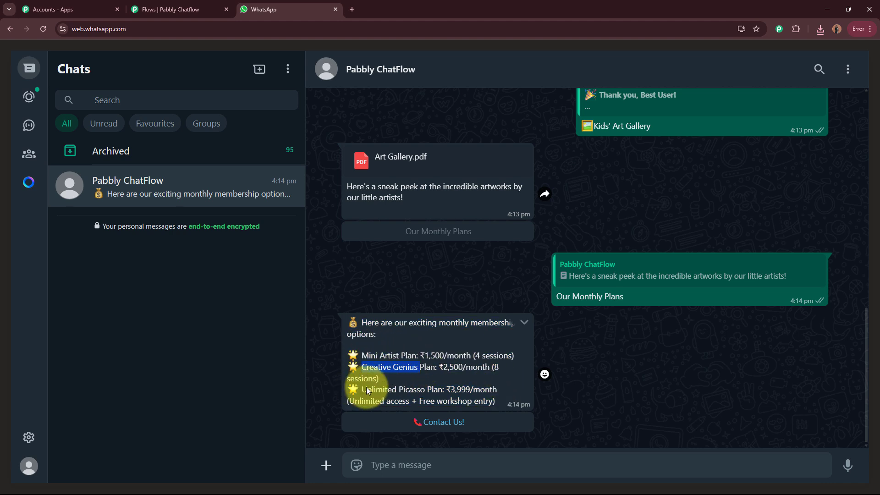
pyautogui.click(639, 360)
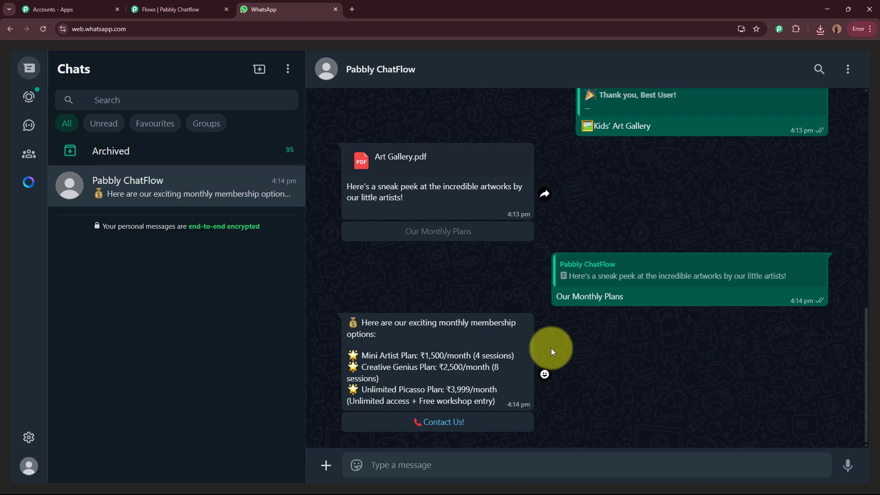
# Step: Choose Contact Us! and review the bot's 'No problem!' contact reply
pyautogui.click(442, 421)
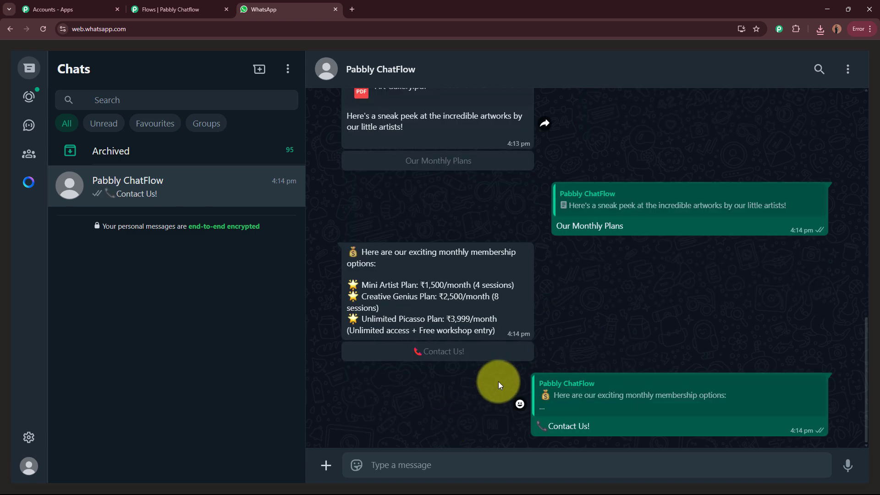
pyautogui.moveTo(363, 372); pyautogui.dragTo(659, 416)
pyautogui.click(729, 384)
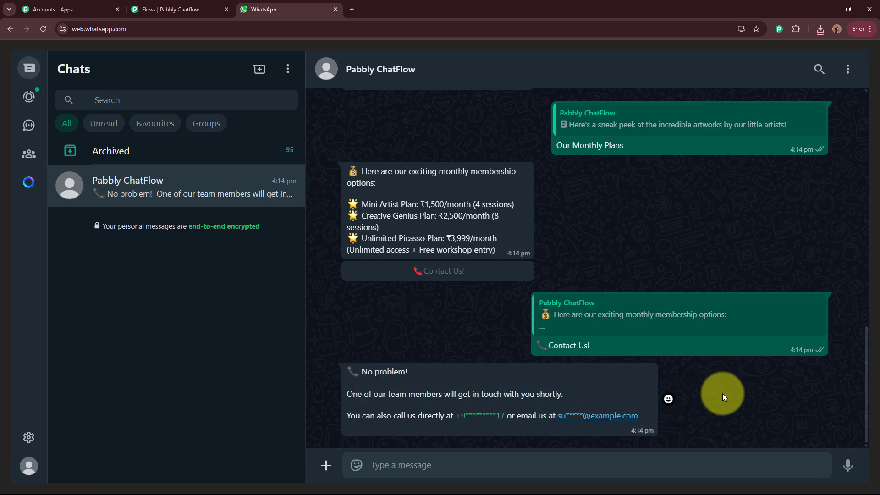
pyautogui.scroll(15, 722, 393)
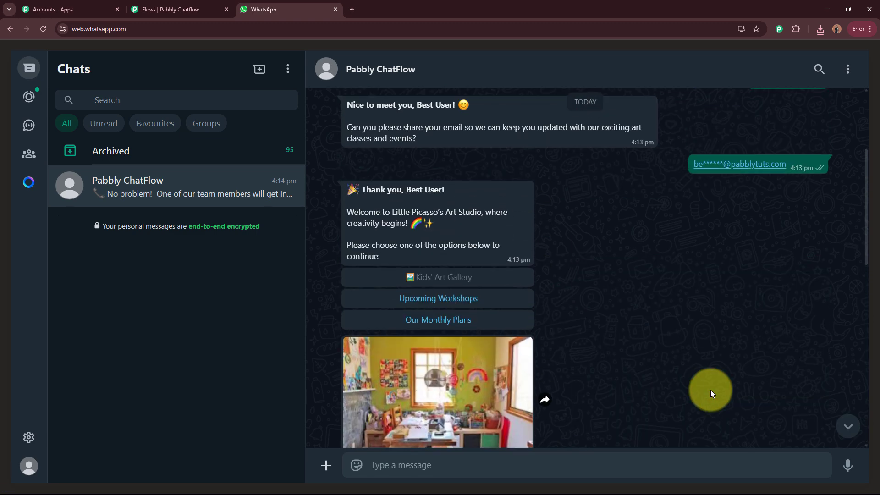
pyautogui.scroll(3, 711, 392)
pyautogui.scroll(-5, 710, 391)
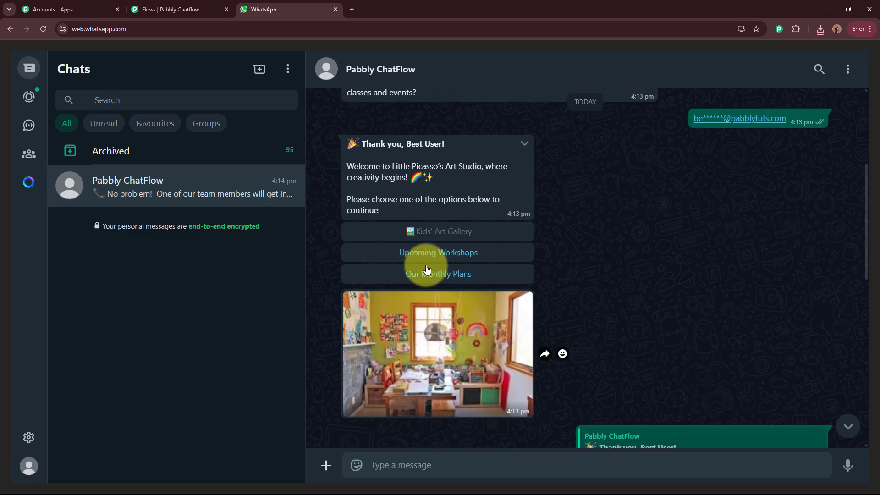
# Step: Test the Upcoming Workshops option in WhatsApp, then Contact Us!, checking the bot's replies
pyautogui.click(473, 255)
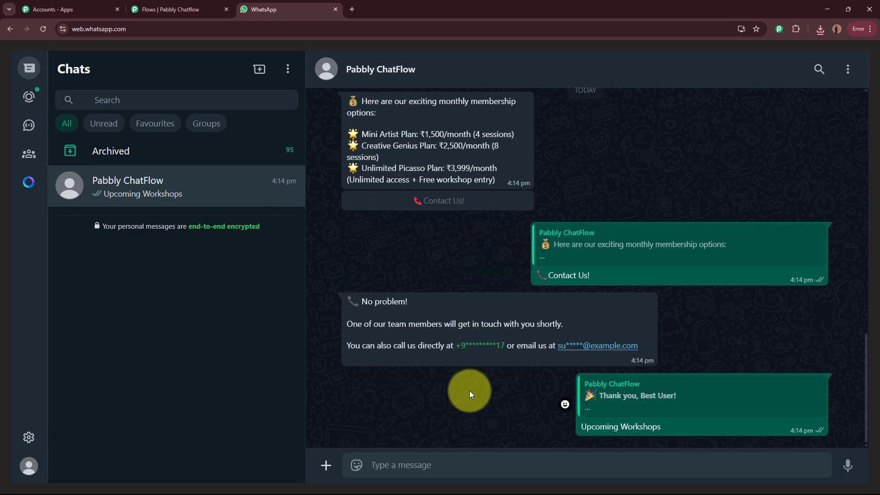
pyautogui.moveTo(364, 375); pyautogui.dragTo(480, 399)
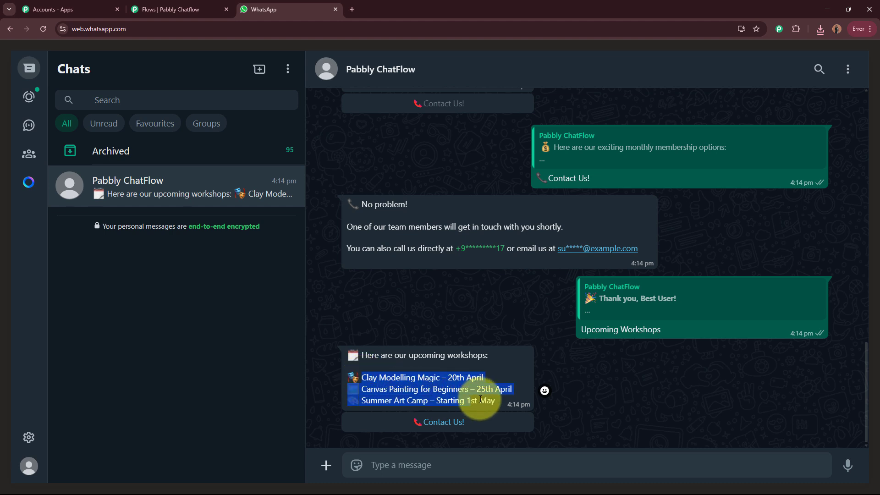
pyautogui.click(577, 356)
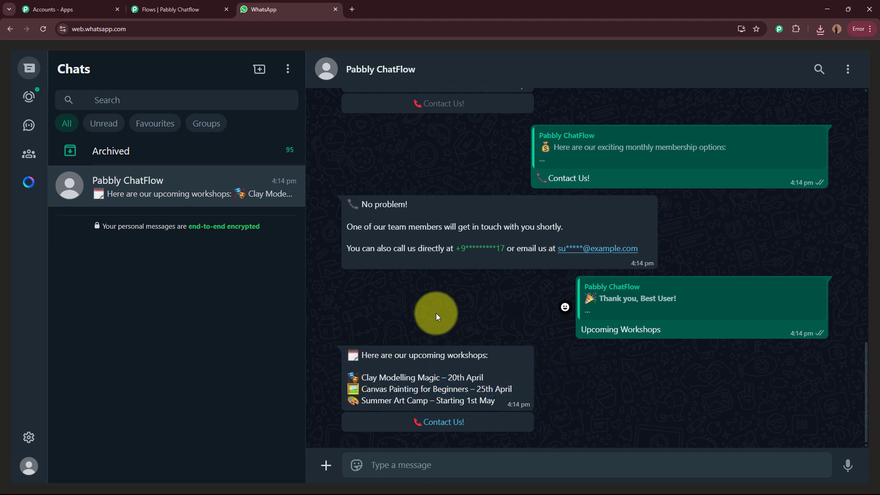
pyautogui.click(428, 421)
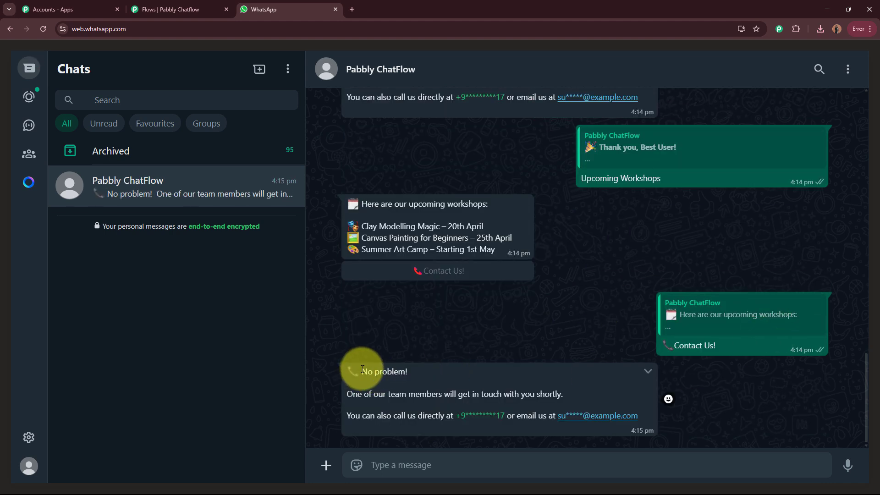
pyautogui.moveTo(362, 369); pyautogui.dragTo(677, 422)
pyautogui.click(538, 353)
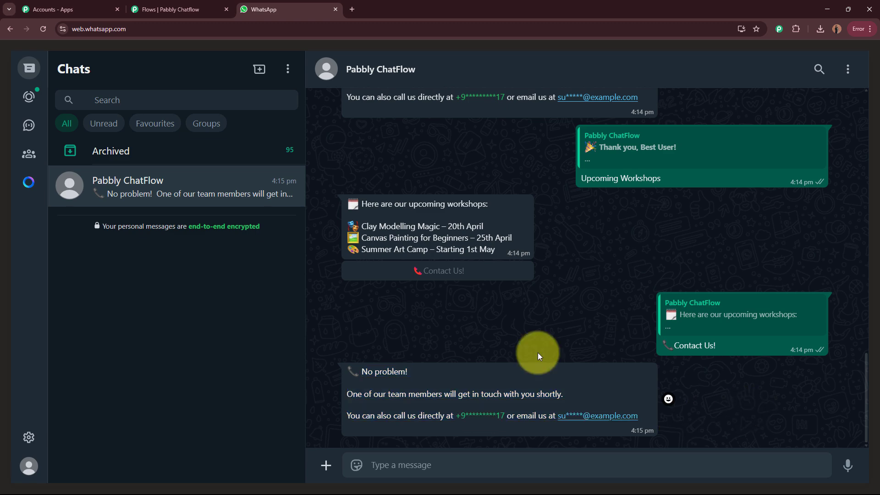
# Step: Test Our Monthly Plans from the welcome options, then its Contact Us! option
pyautogui.scroll(12, 629, 330)
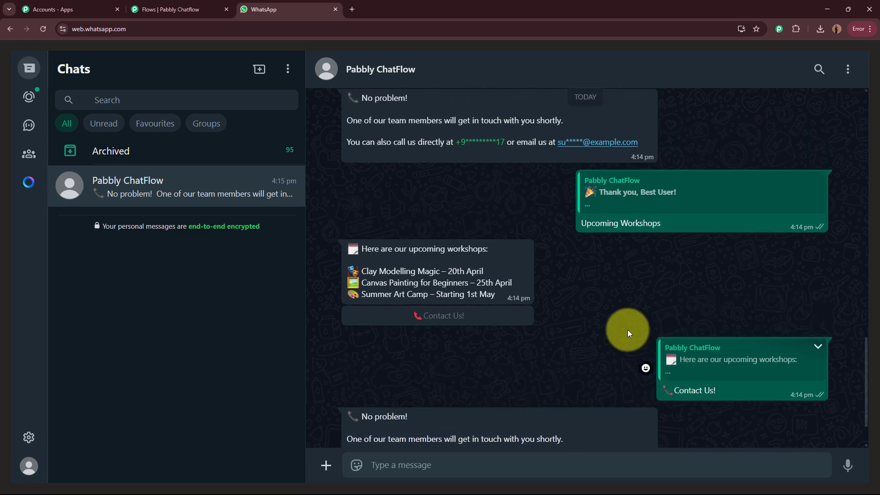
pyautogui.scroll(5, 637, 337)
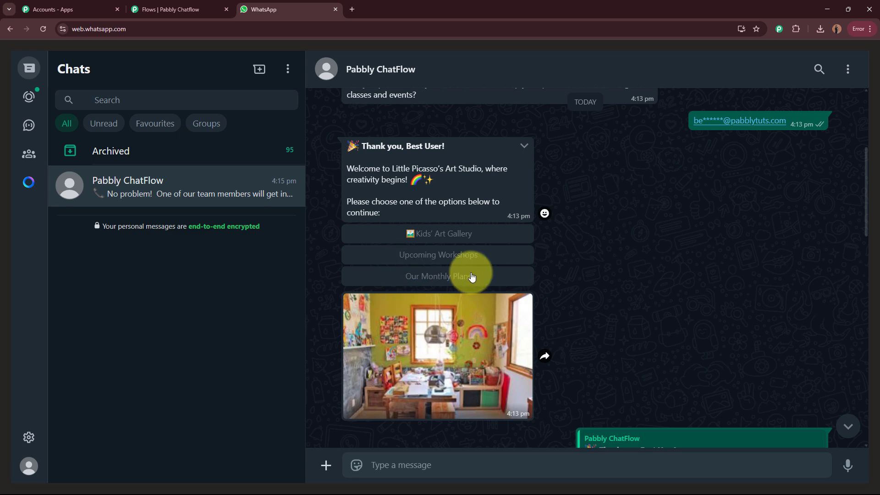
pyautogui.click(472, 276)
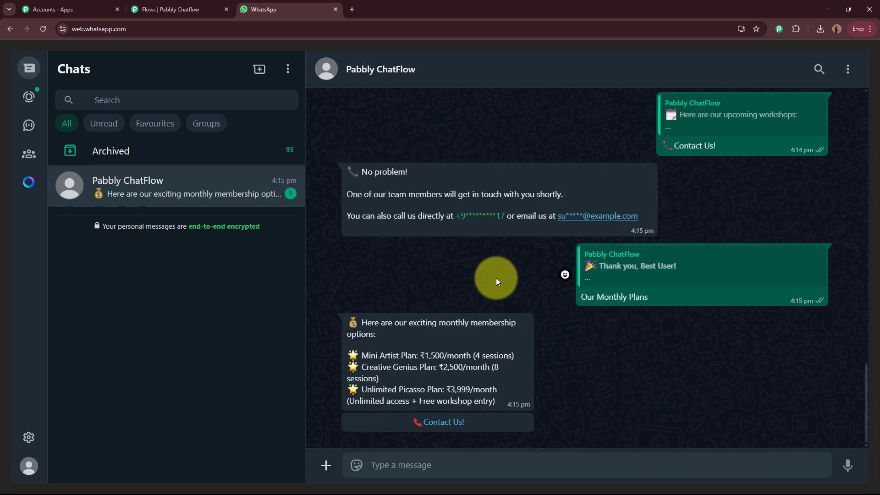
pyautogui.moveTo(365, 321); pyautogui.dragTo(501, 392)
pyautogui.click(493, 380)
pyautogui.click(451, 421)
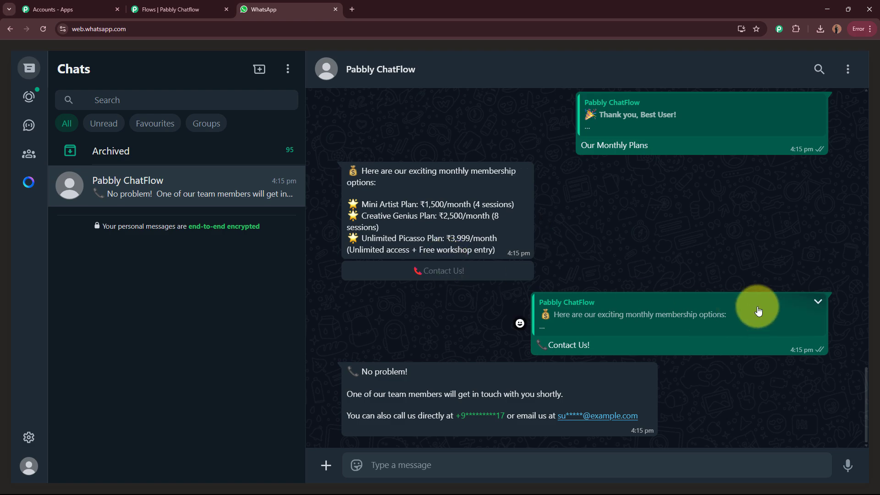
# Step: Review the WhatsApp chat and return to the Kids Art Studio Bot flow editor
pyautogui.scroll(10, 751, 310)
pyautogui.scroll(10, 752, 306)
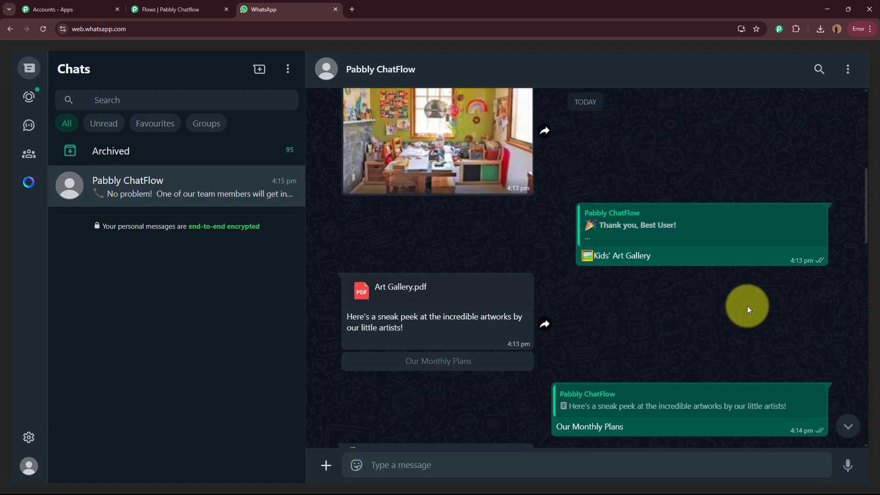
pyautogui.scroll(-9, 747, 306)
pyautogui.scroll(-10, 745, 306)
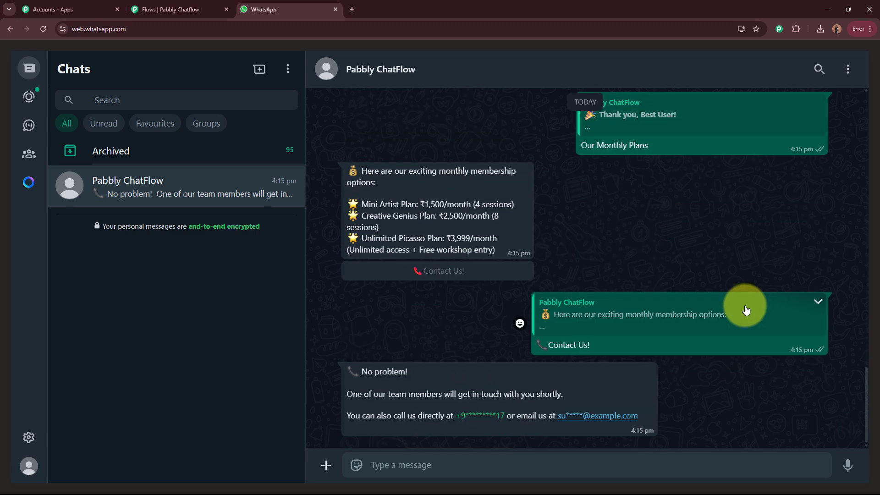
pyautogui.click(151, 9)
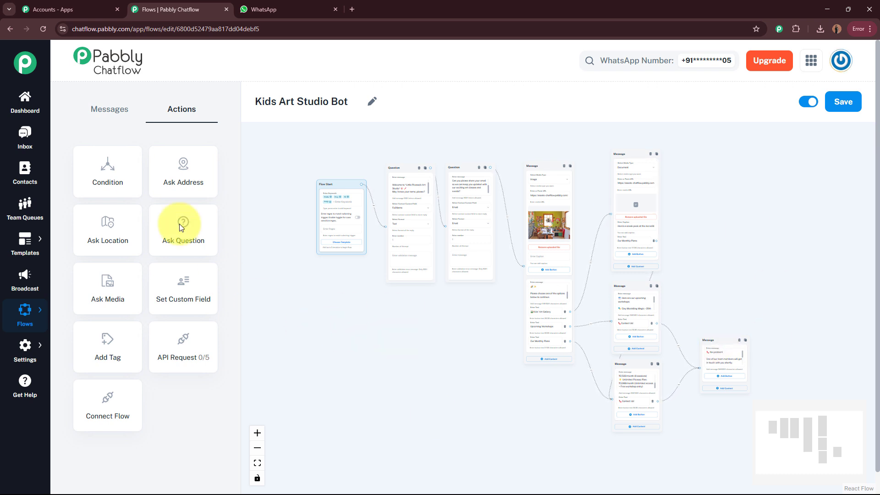
# Step: Open the Pabbly Chatflow Inbox in a new browser tab and switch to it
pyautogui.rightClick(33, 144)
pyautogui.click(42, 151)
pyautogui.click(269, 8)
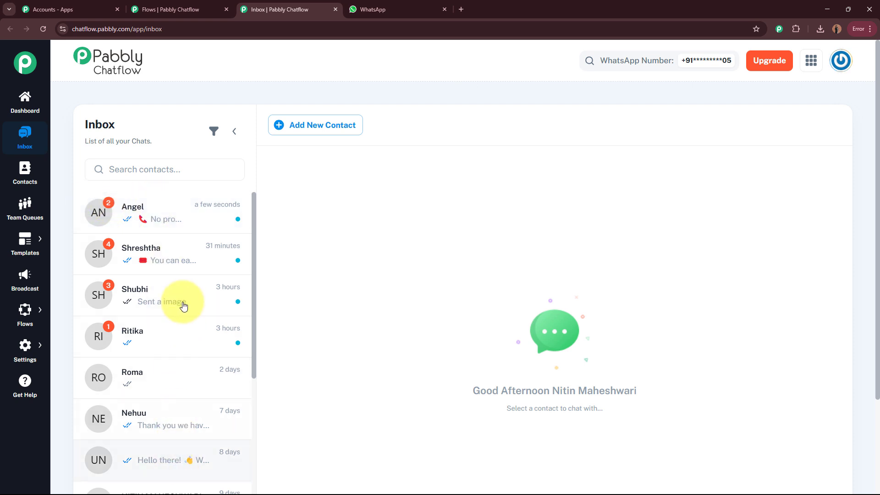
pyautogui.click(179, 229)
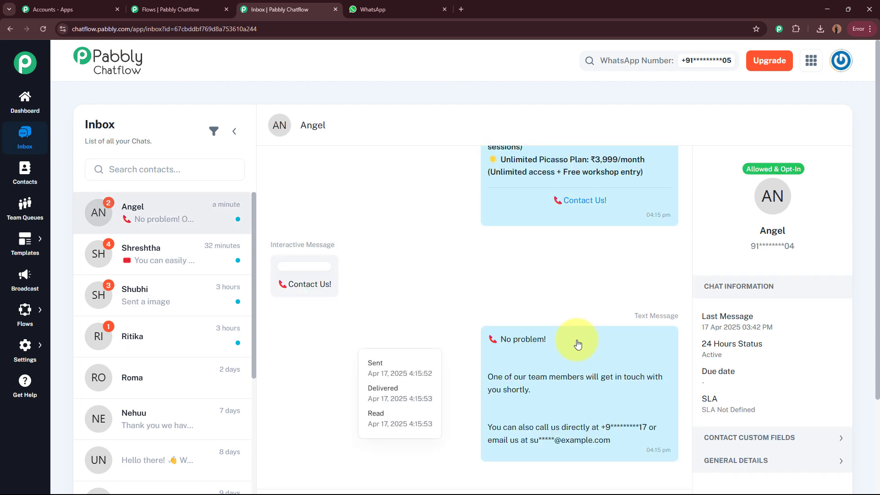
pyautogui.scroll(-3, 576, 340)
pyautogui.scroll(3, 626, 286)
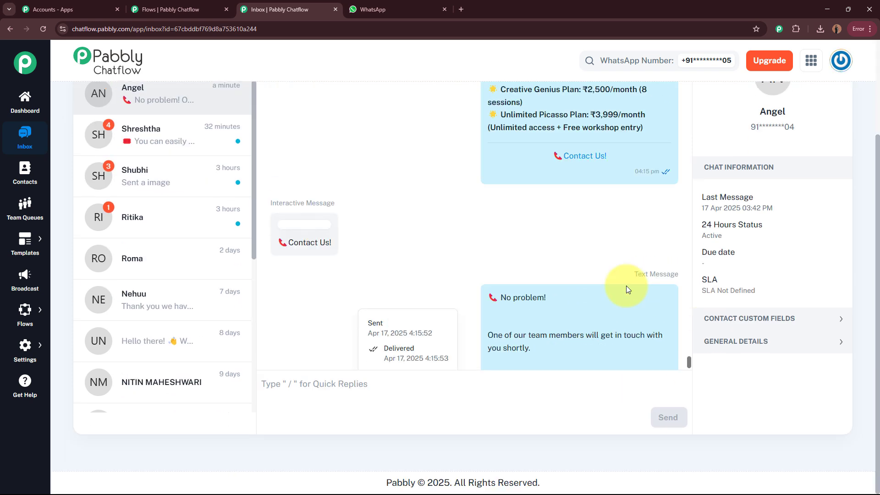
pyautogui.scroll(-3, 613, 301)
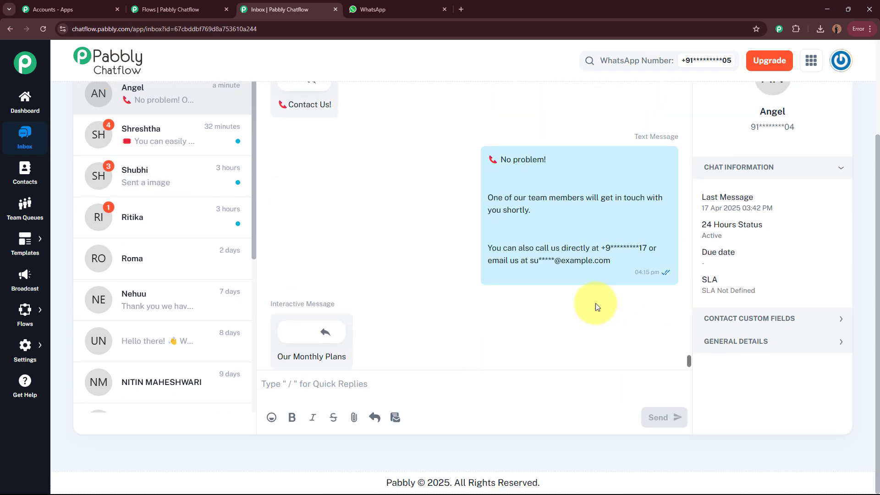
pyautogui.scroll(5, 531, 268)
pyautogui.scroll(-7, 458, 257)
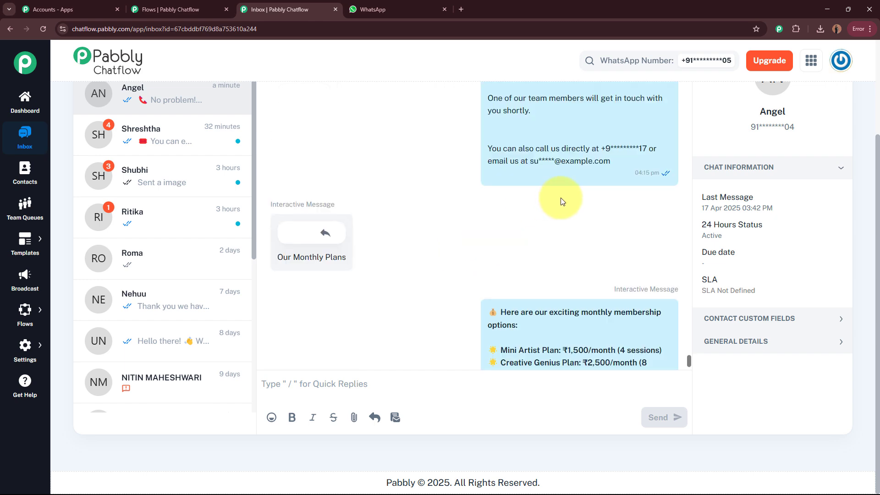
pyautogui.scroll(5, 559, 197)
pyautogui.scroll(-3, 561, 194)
pyautogui.scroll(8, 561, 194)
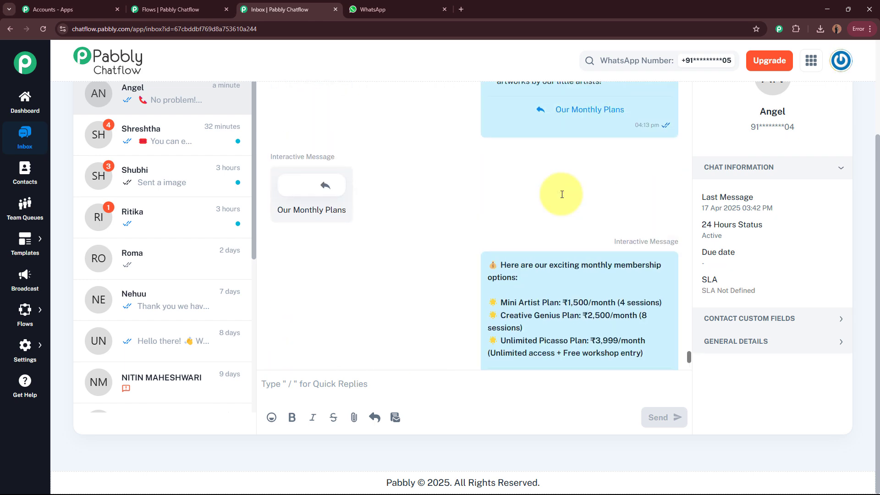
pyautogui.scroll(10, 561, 194)
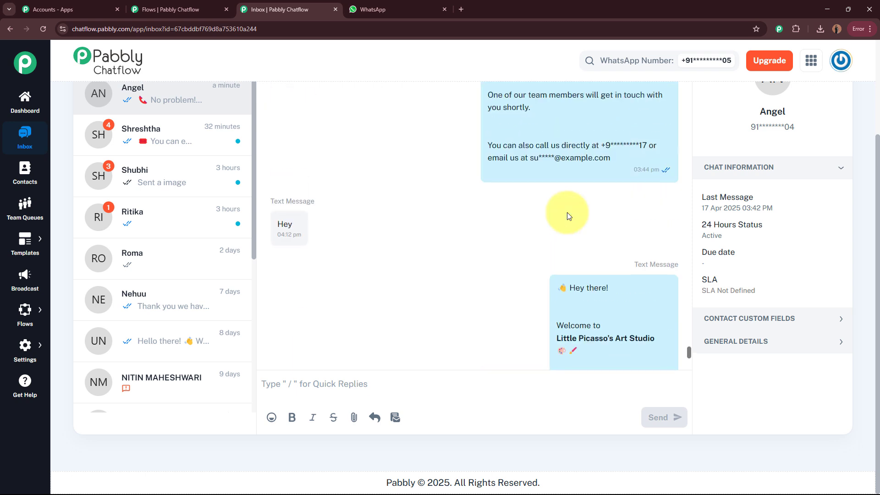
pyautogui.scroll(-5, 567, 212)
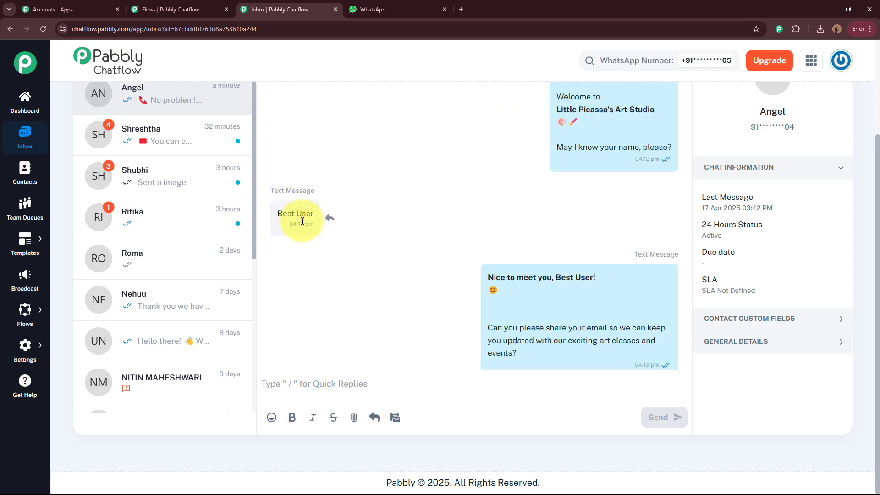
pyautogui.scroll(-10, 377, 258)
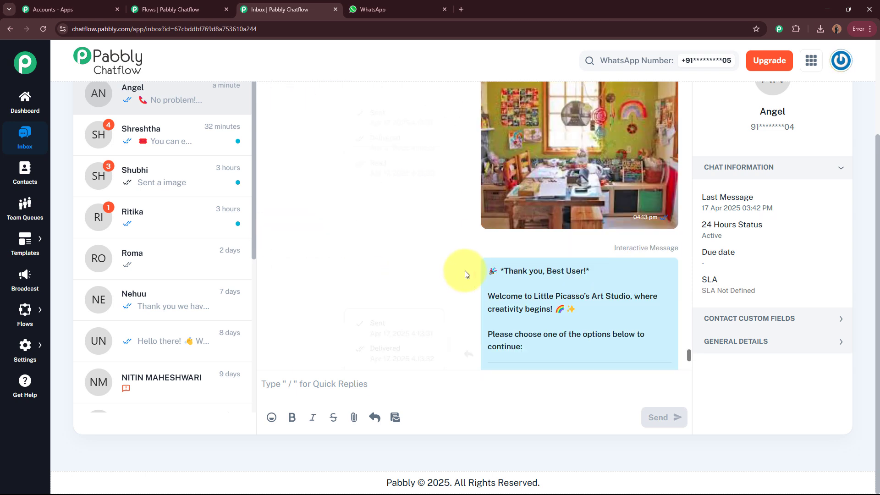
pyautogui.scroll(-10, 459, 268)
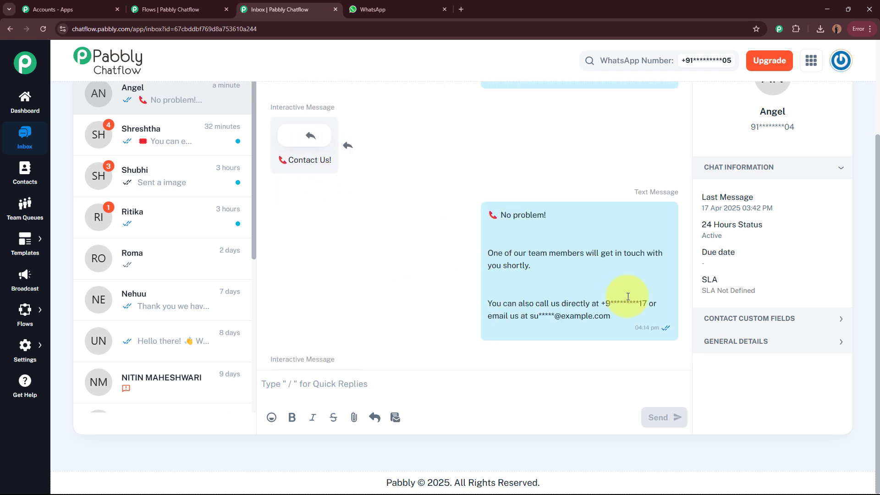
pyautogui.scroll(-10, 574, 274)
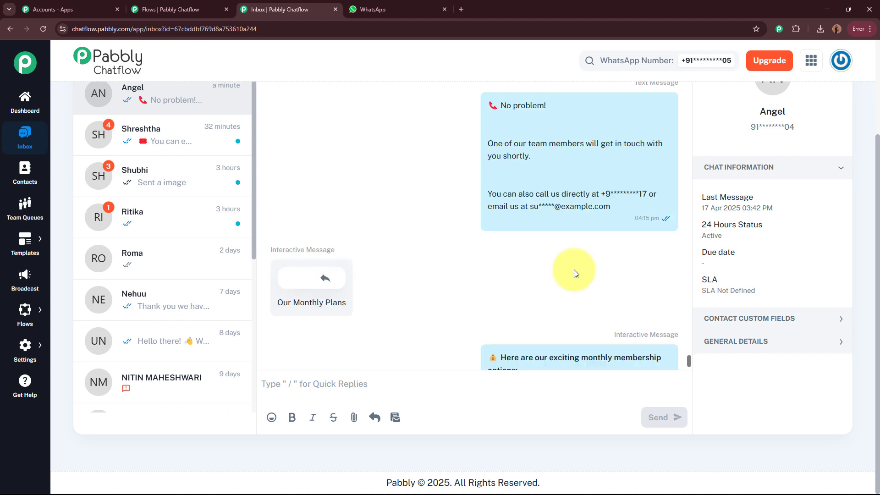
pyautogui.scroll(-5, 574, 274)
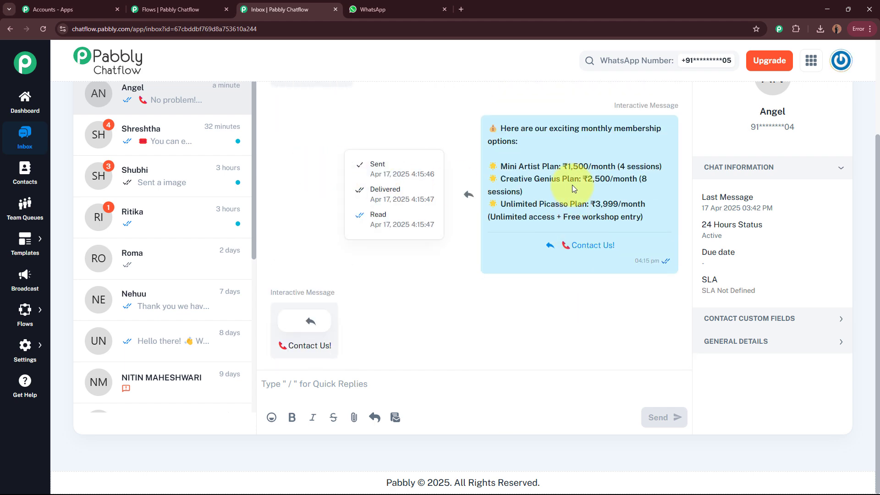
pyautogui.scroll(-5, 571, 188)
pyautogui.scroll(15, 595, 229)
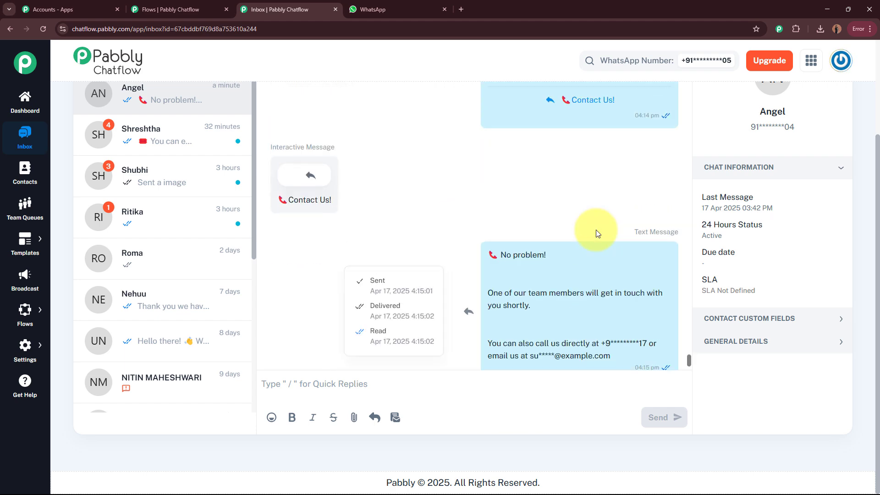
pyautogui.scroll(20, 596, 229)
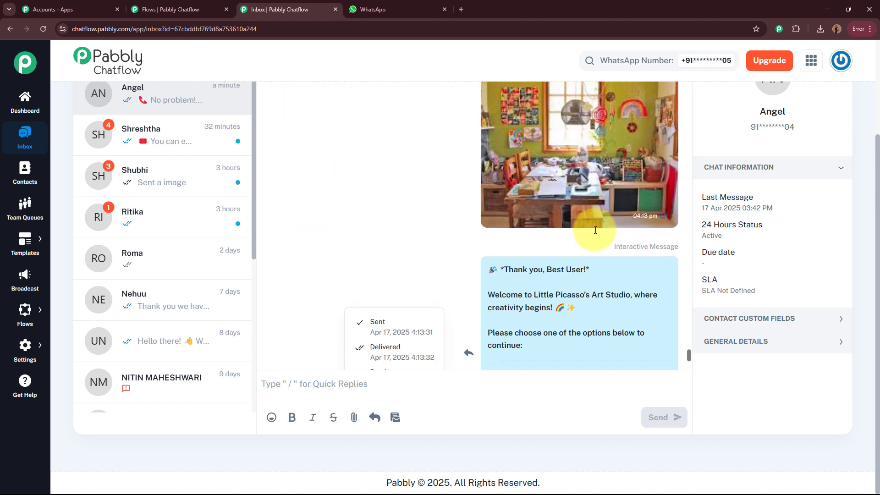
pyautogui.scroll(2, 338, 220)
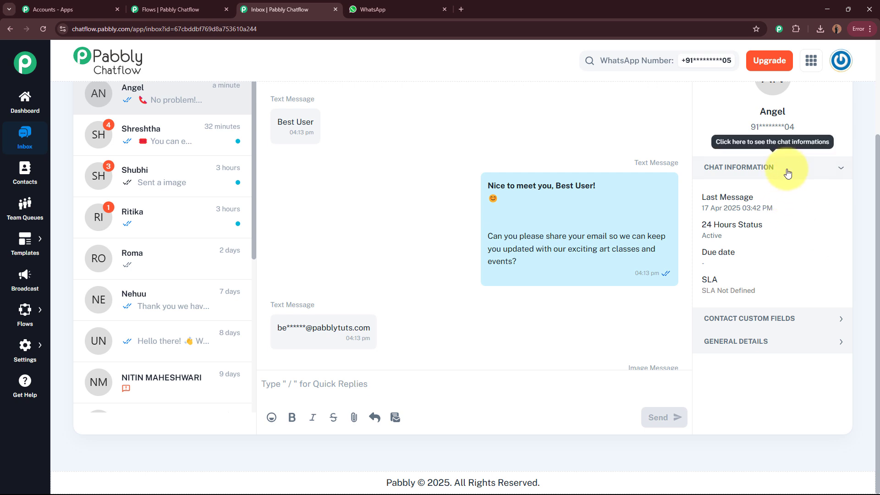
# Step: Collapse Chat Information and check the captured FullName and Email custom field values
pyautogui.click(735, 167)
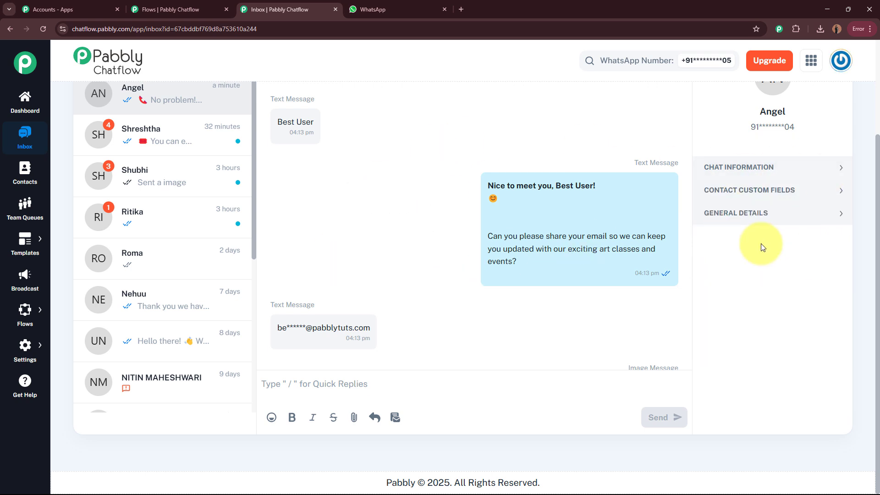
pyautogui.click(769, 194)
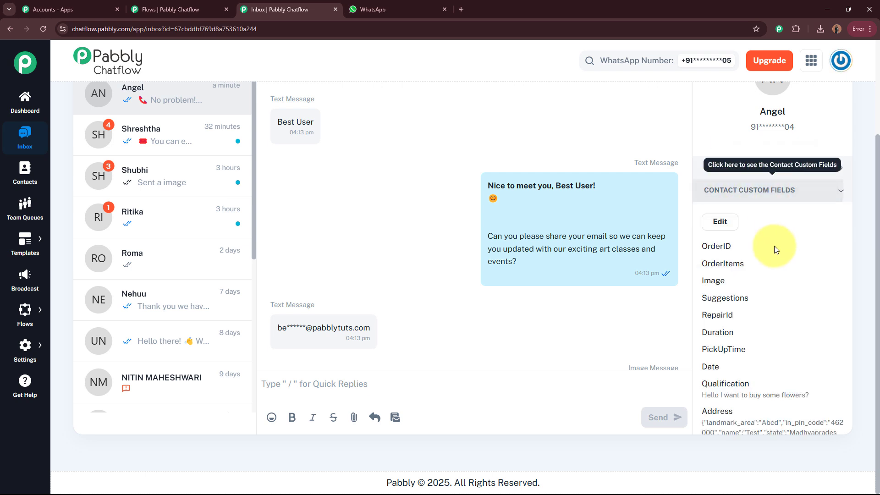
pyautogui.scroll(-7, 779, 284)
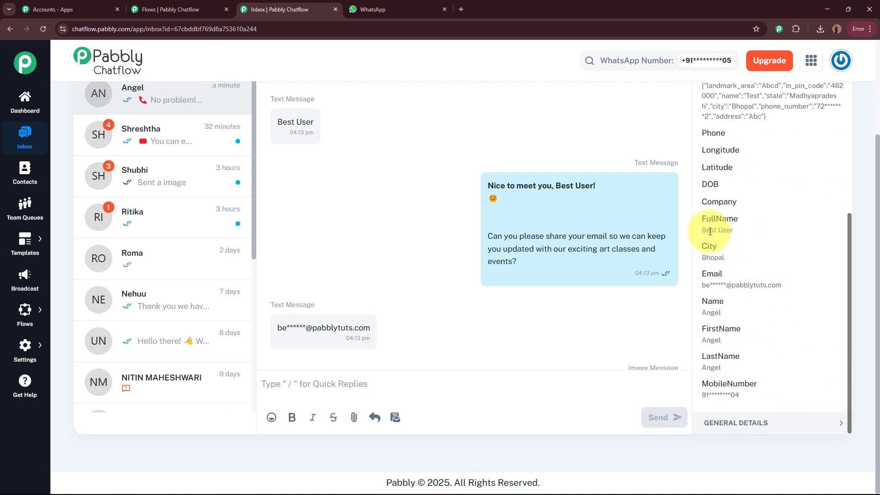
pyautogui.moveTo(701, 230); pyautogui.dragTo(733, 230)
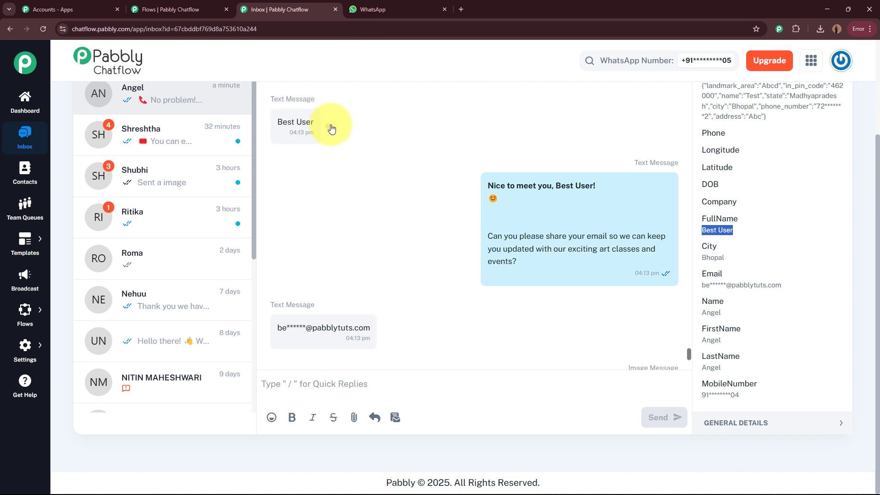
pyautogui.moveTo(703, 285); pyautogui.dragTo(782, 285)
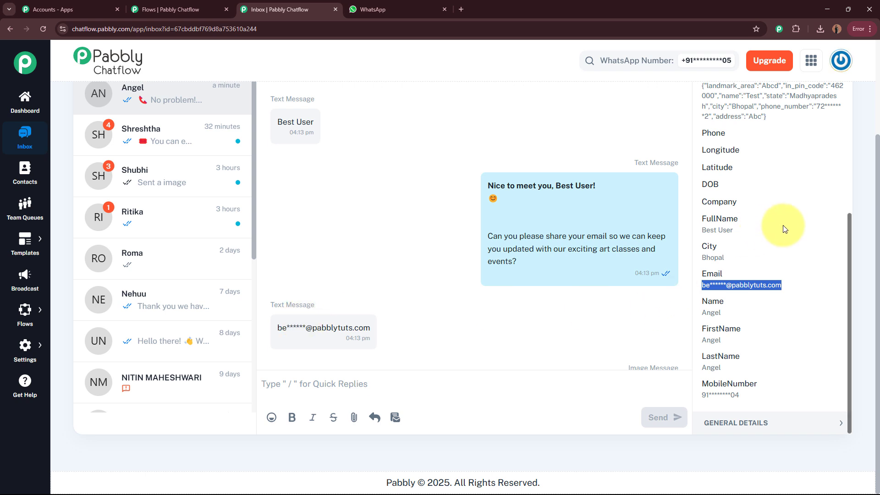
# Step: Collapse Contact Custom Fields and scroll to the bot's final 'No problem!' reply
pyautogui.scroll(7, 727, 226)
pyautogui.click(773, 191)
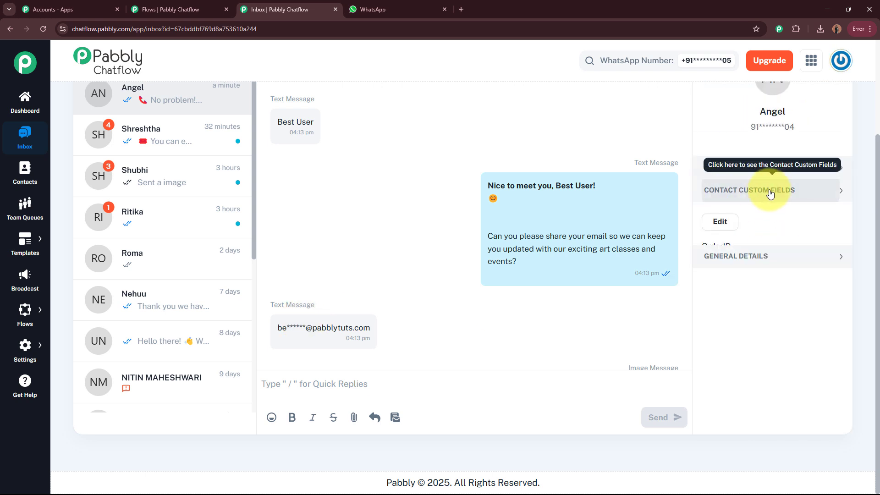
pyautogui.moveTo(574, 273)
pyautogui.scroll(-5, 573, 272)
pyautogui.scroll(-12, 571, 271)
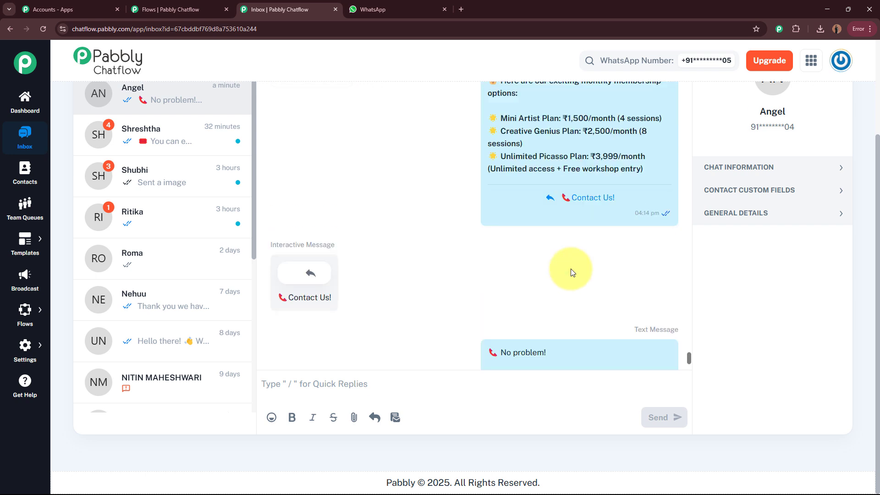
pyautogui.scroll(-8, 573, 264)
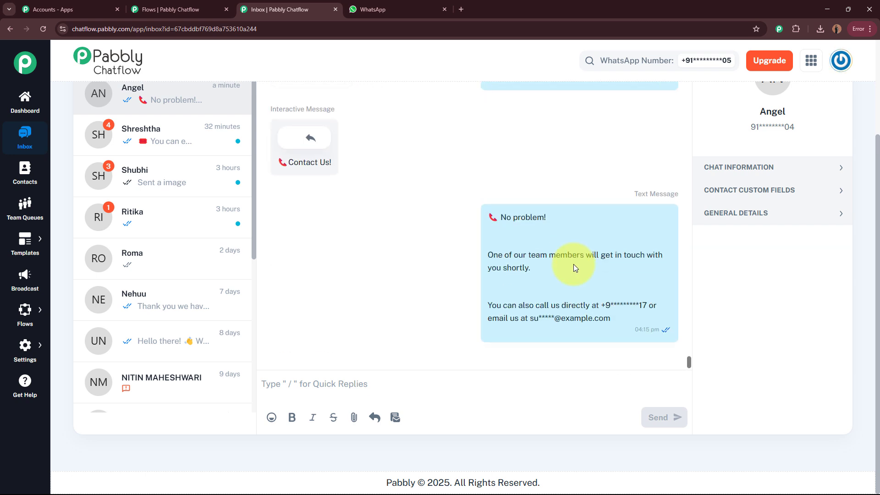
pyautogui.moveTo(569, 293)
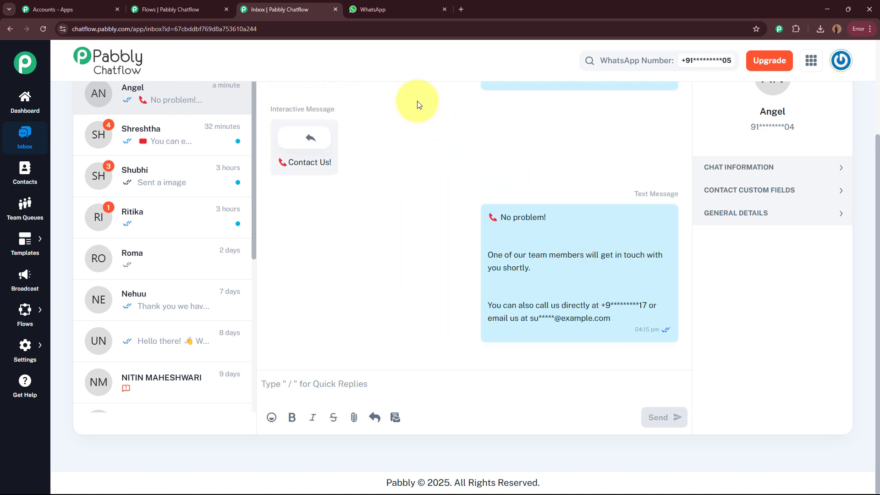
# Step: Close the Inbox tab and pan the Kids Art Studio Bot flow canvas slightly
pyautogui.click(335, 9)
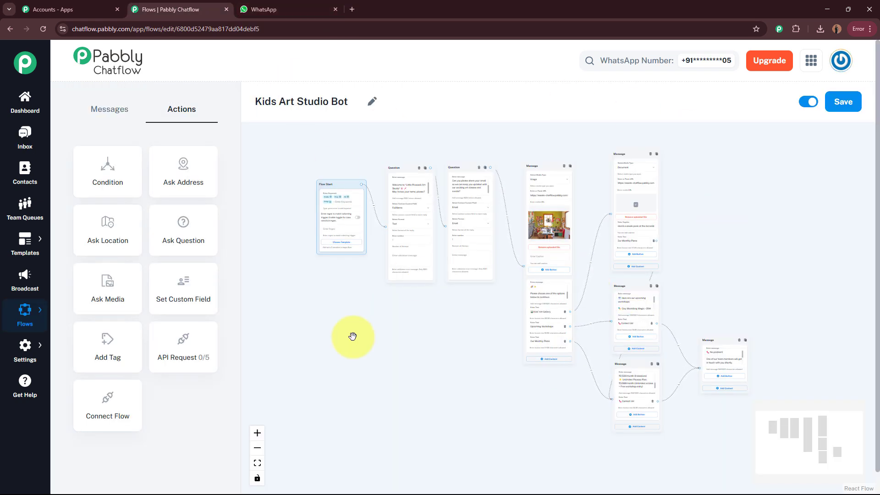
pyautogui.moveTo(352, 336); pyautogui.dragTo(355, 337)
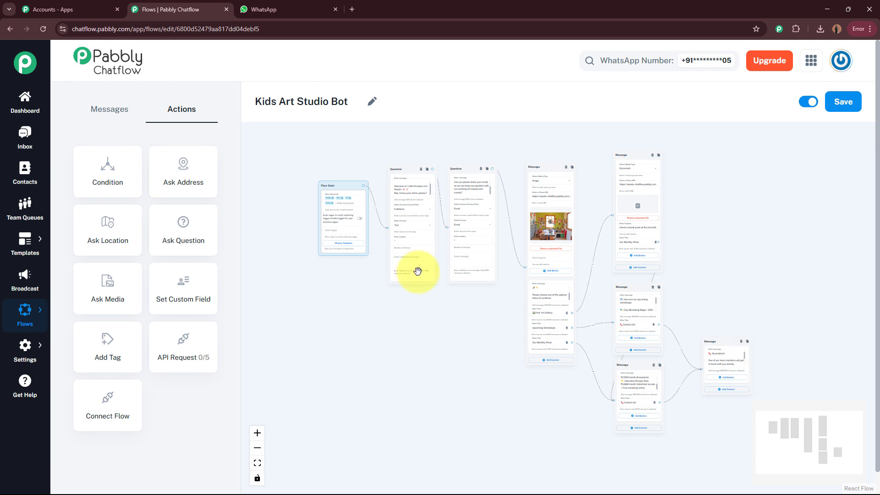
pyautogui.moveTo(389, 354); pyautogui.dragTo(370, 363)
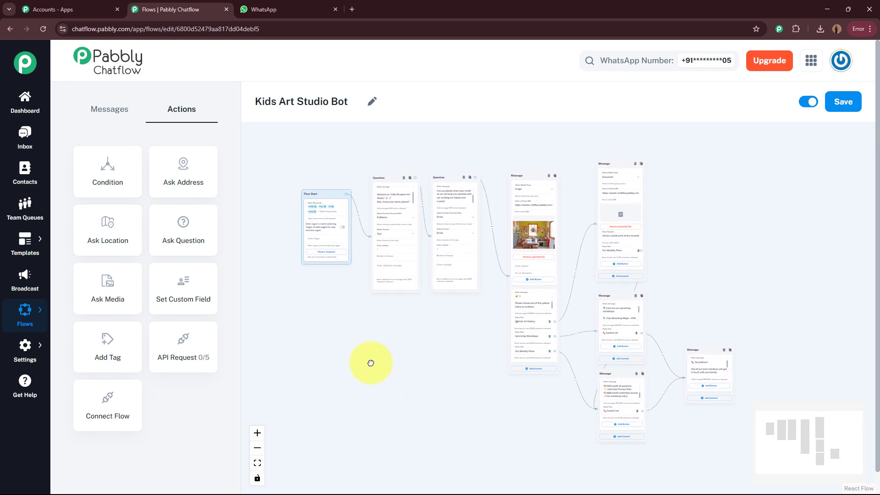